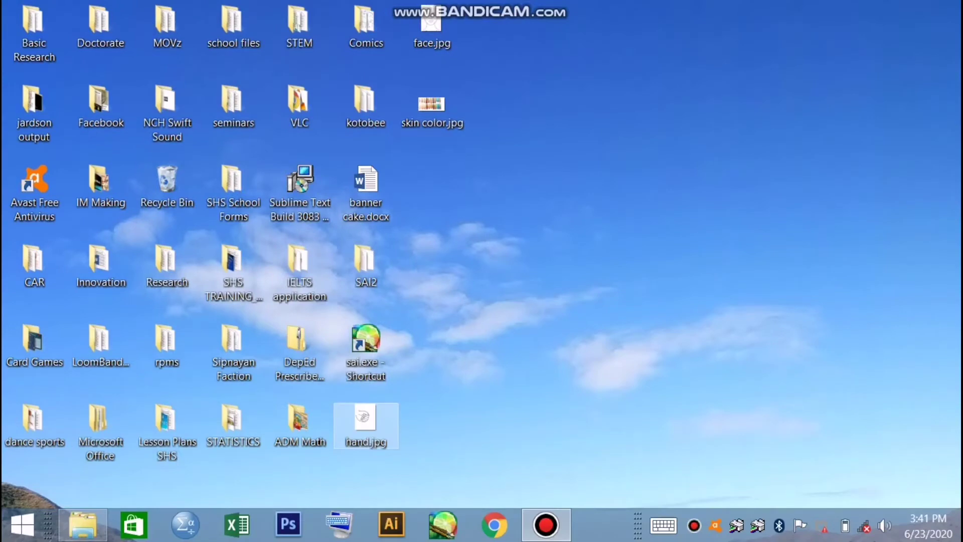
- Open hand.jpg from the desktop in PaintTool SAI and adjust the layer's hue to +21 and saturation to +19
left_click_drag(364, 418, 366, 351)
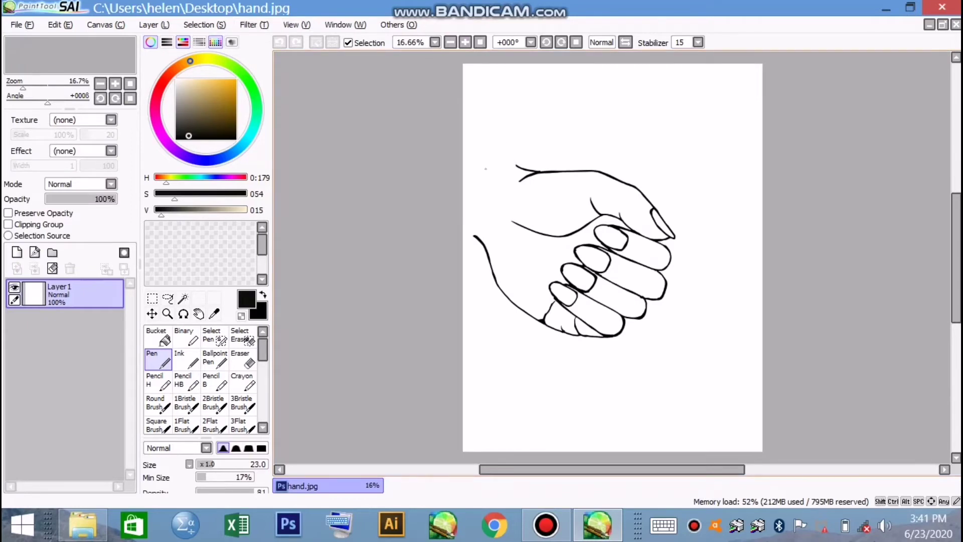
left_click(254, 25)
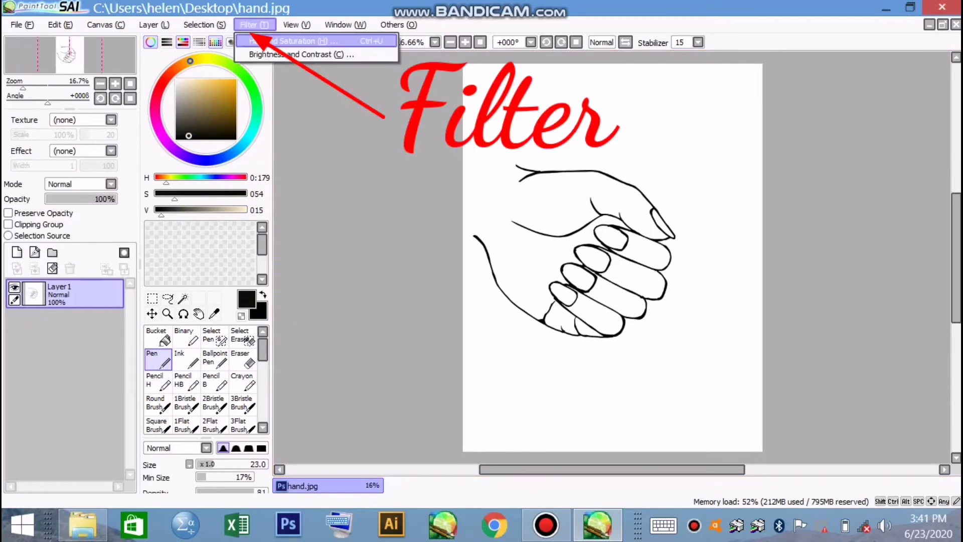
left_click(270, 41)
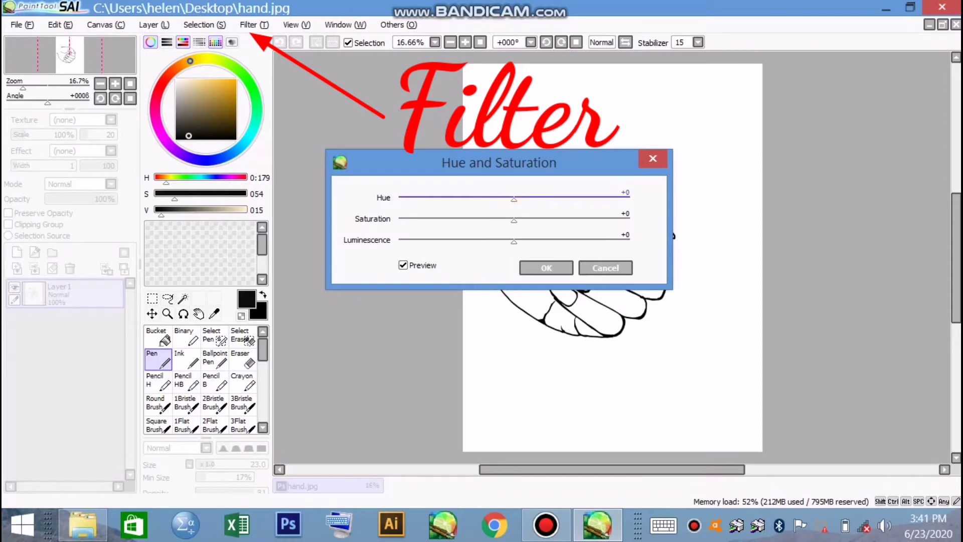
left_click(536, 219)
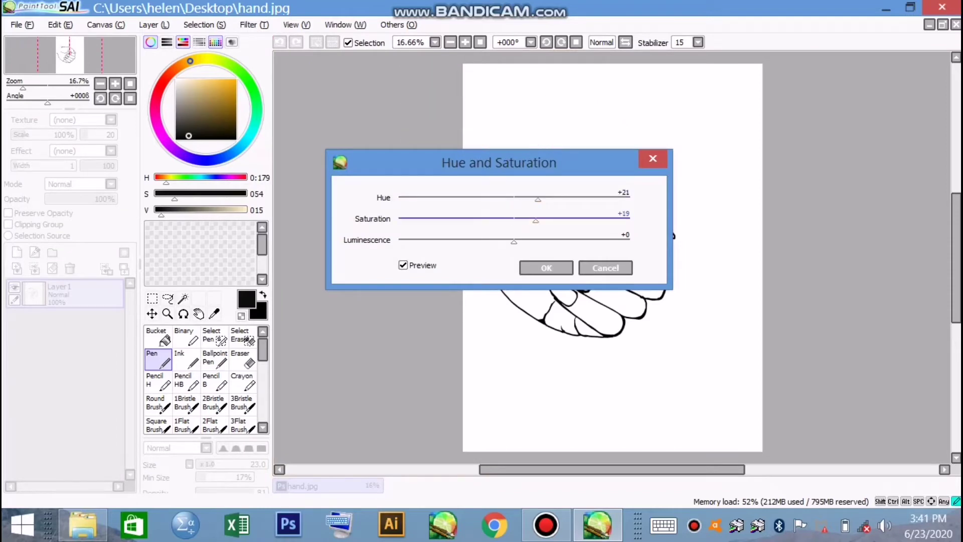
left_click(547, 268)
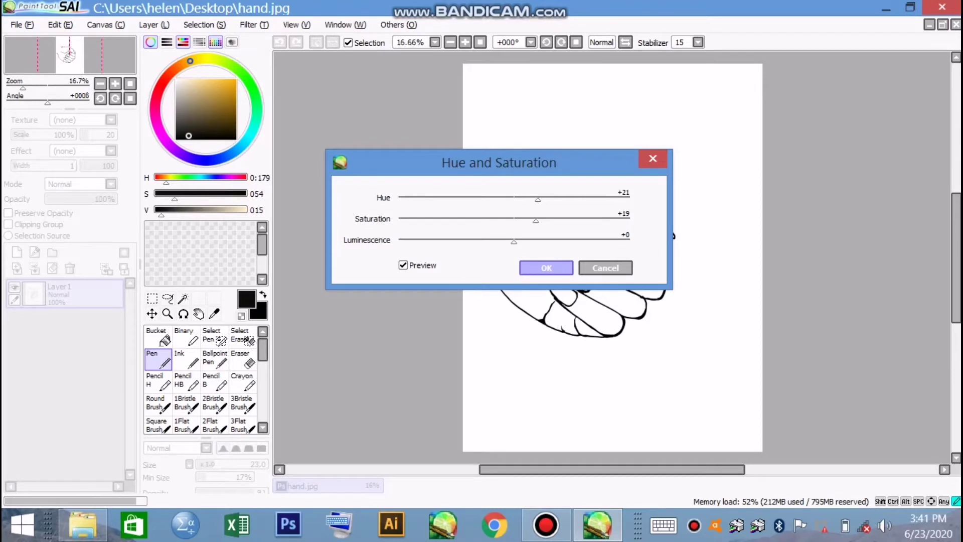
left_click(546, 268)
- Adjust the hand layer with the Brightness and Contrast filter and convert its luminance to transparency
left_click(255, 25)
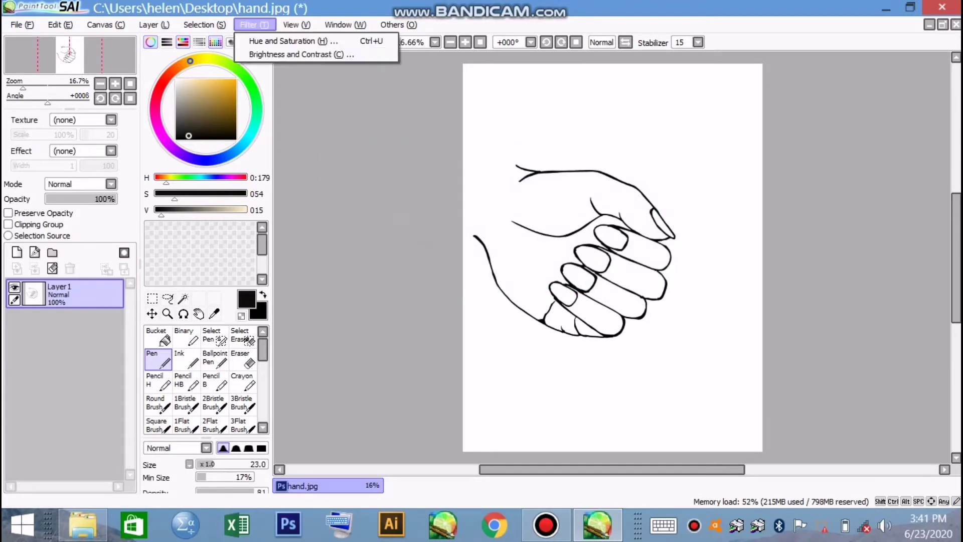
left_click(296, 54)
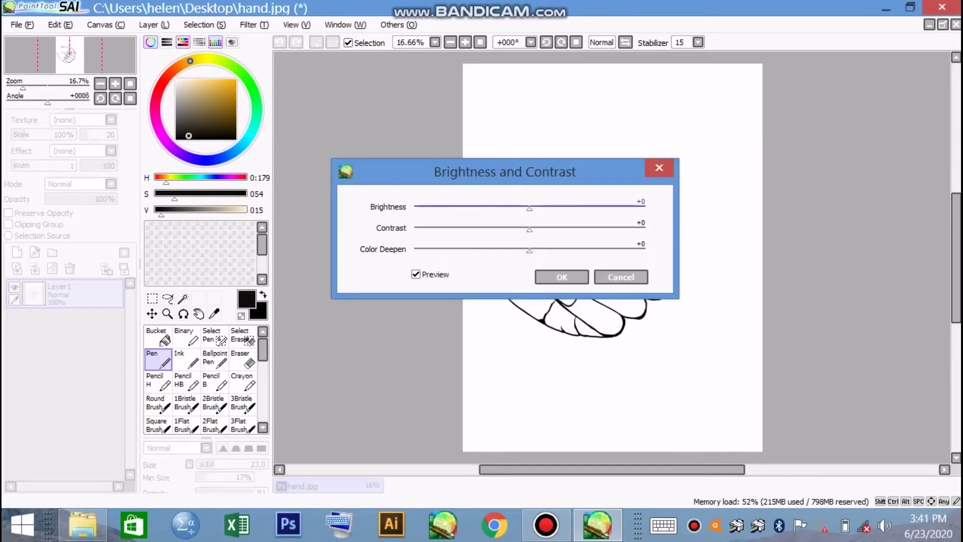
left_click_drag(529, 208, 587, 250)
left_click(562, 276)
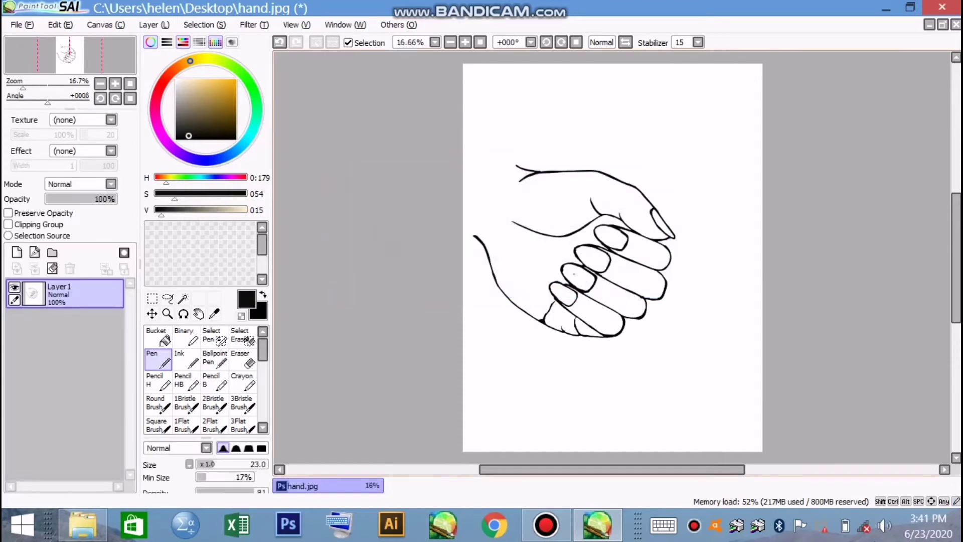
left_click(151, 24)
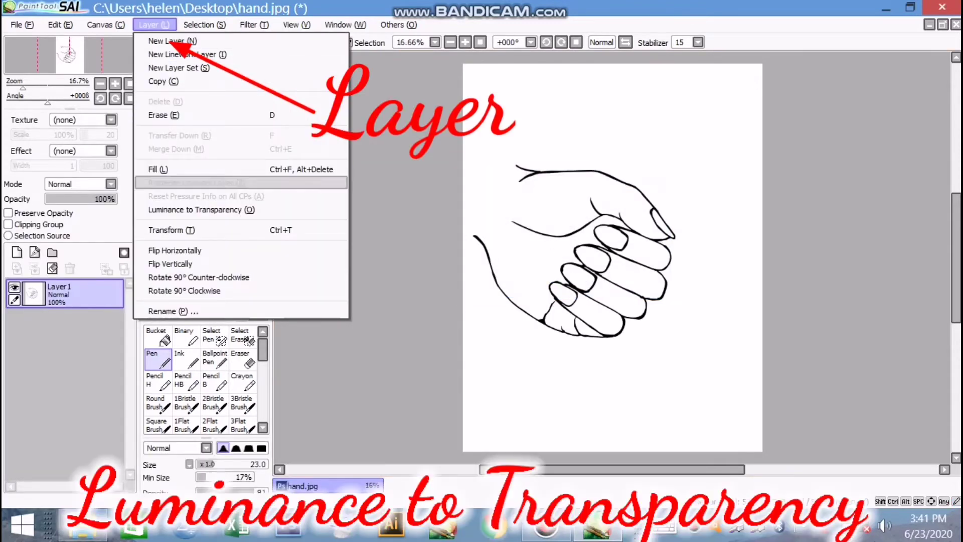
left_click(195, 209)
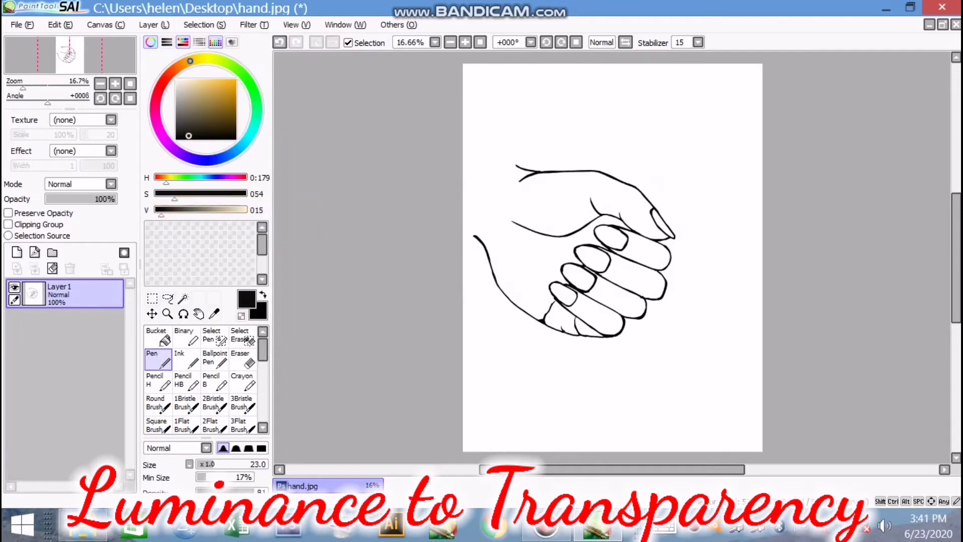
- Try a rectangular selection above the hand and a freehand Lasso selection in the empty area below it
left_click(152, 298)
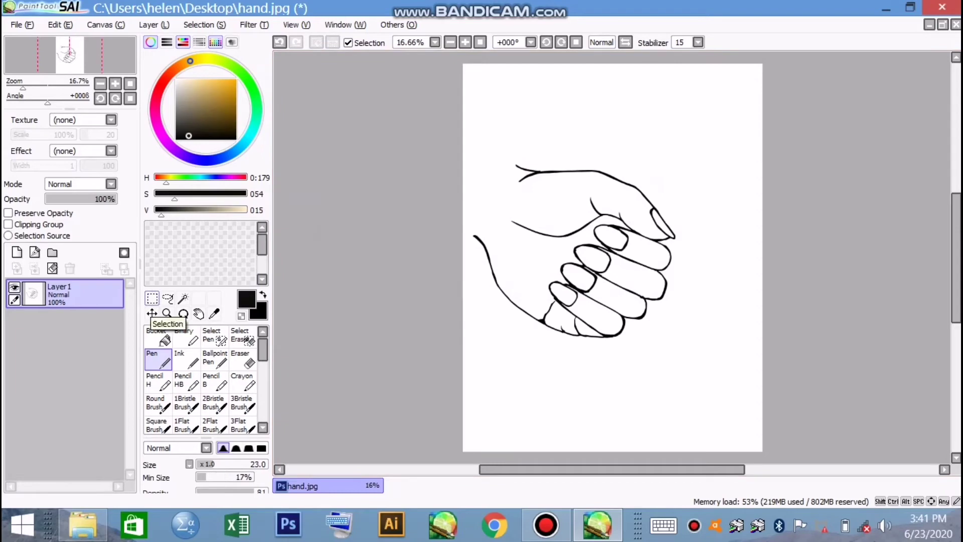
left_click(152, 298)
left_click_drag(528, 99, 683, 170)
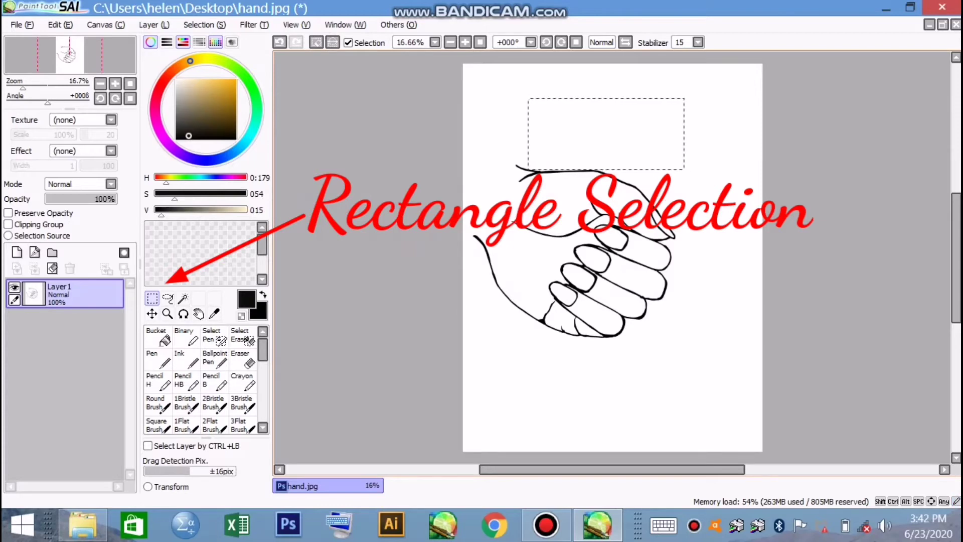
left_click(168, 298)
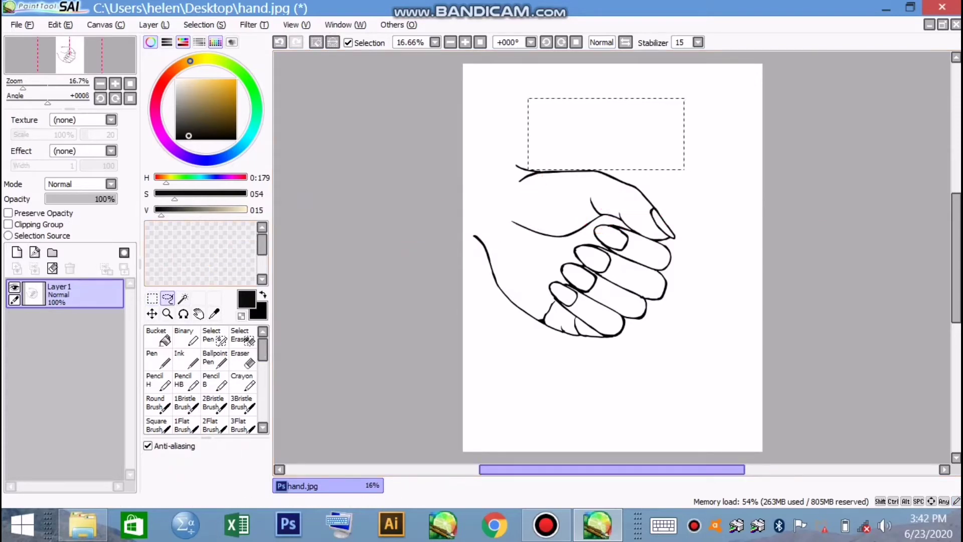
mouse_move(596, 357)
left_mouse_down()
mouse_move(607, 426)
mouse_move(595, 357)
mouse_move(507, 359)
left_mouse_up()
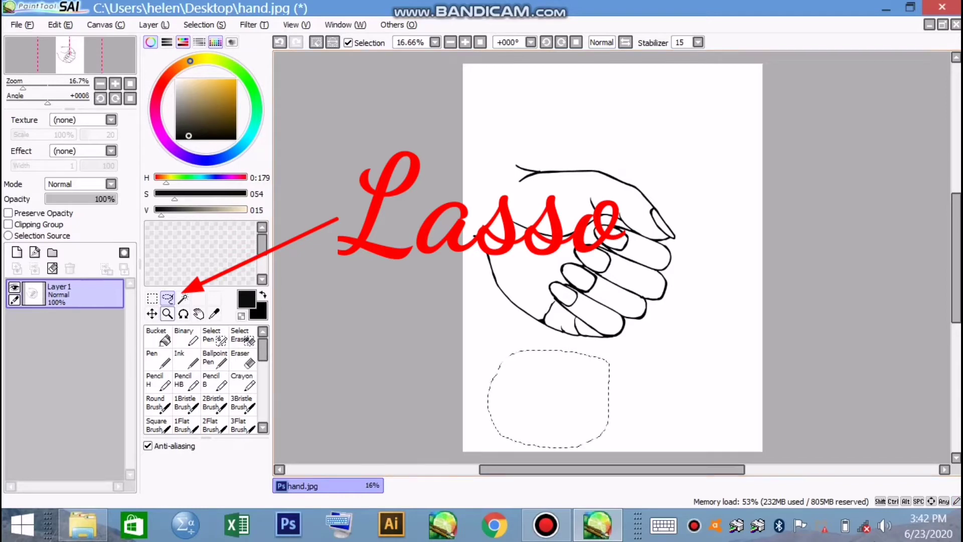
- Select all five fingernails with the Magic Wand and clear the selection
left_click(183, 298)
left_click(564, 294)
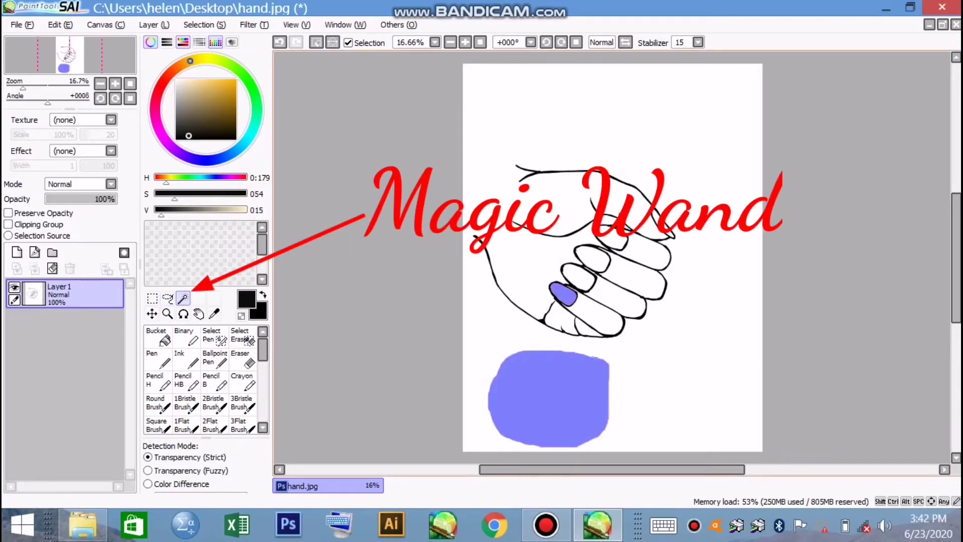
left_click(579, 275)
left_click(593, 258)
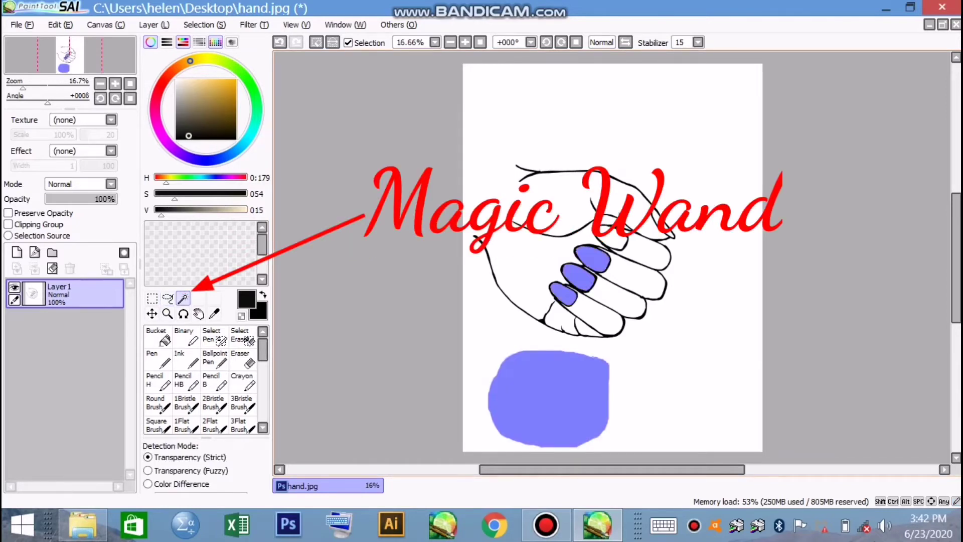
left_click(615, 240)
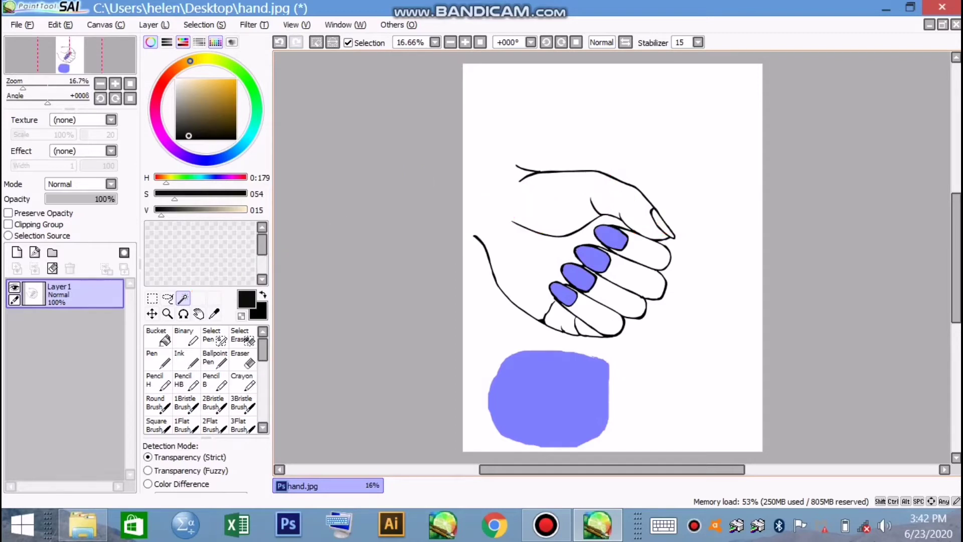
left_click(661, 223)
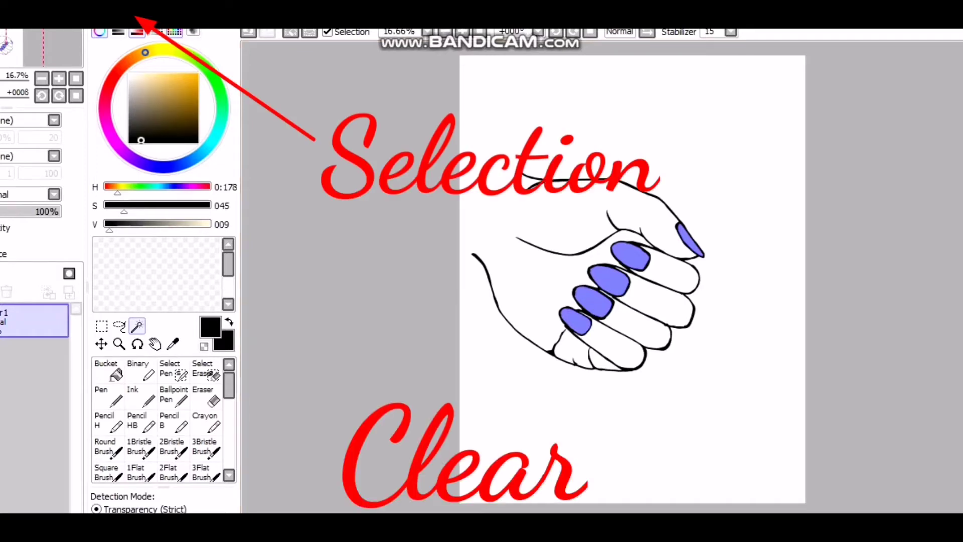
left_click(151, 14)
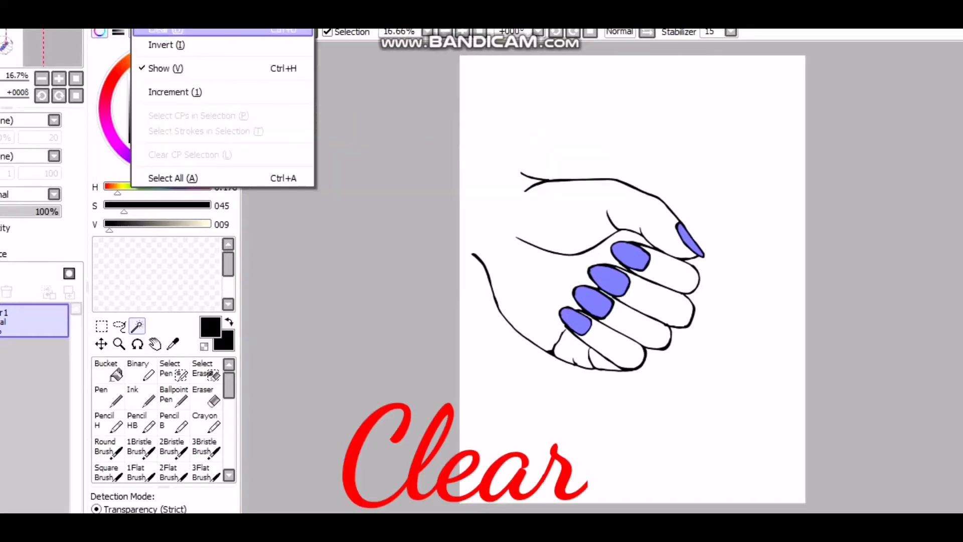
key("d")
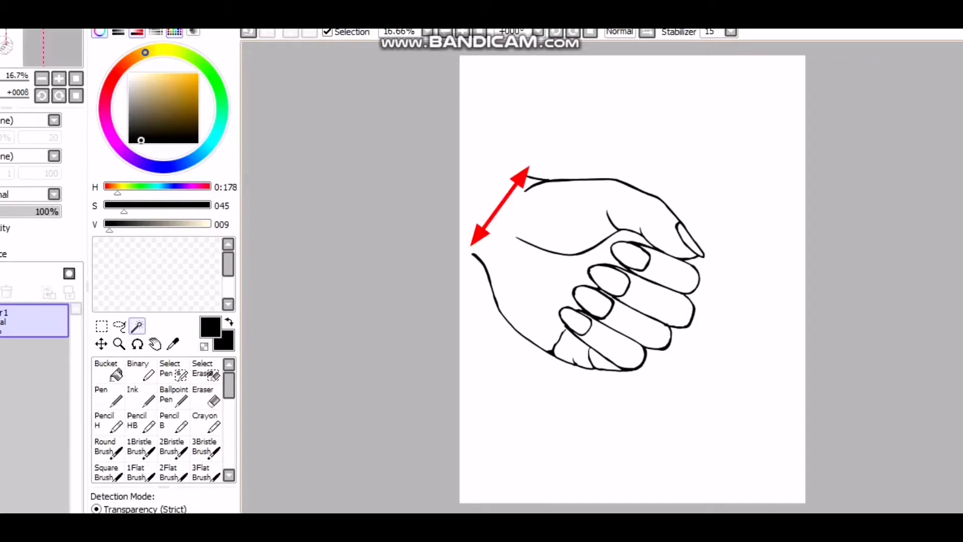
- Close the open wrist with a Pen line joining the ends of the upper and lower hand outlines
left_click(108, 397)
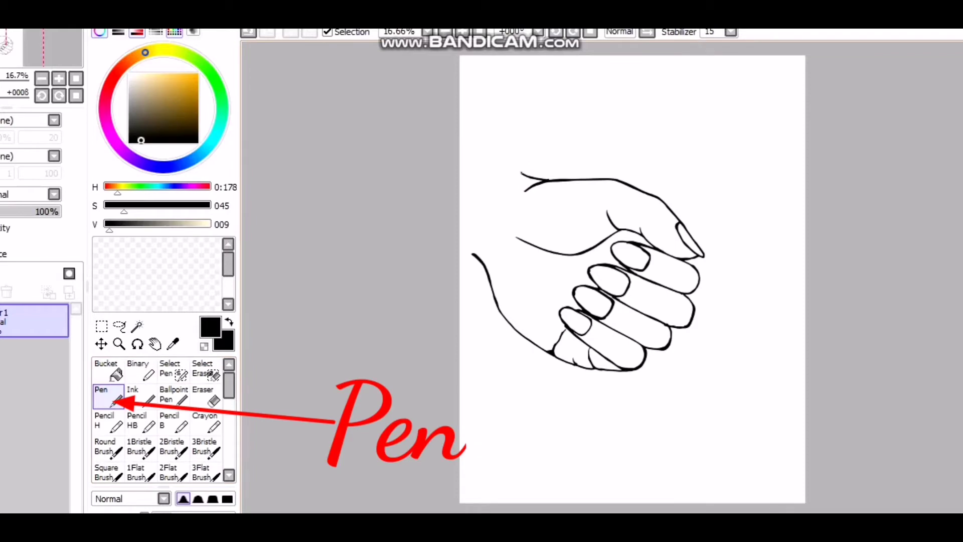
left_click_drag(521, 173, 472, 252)
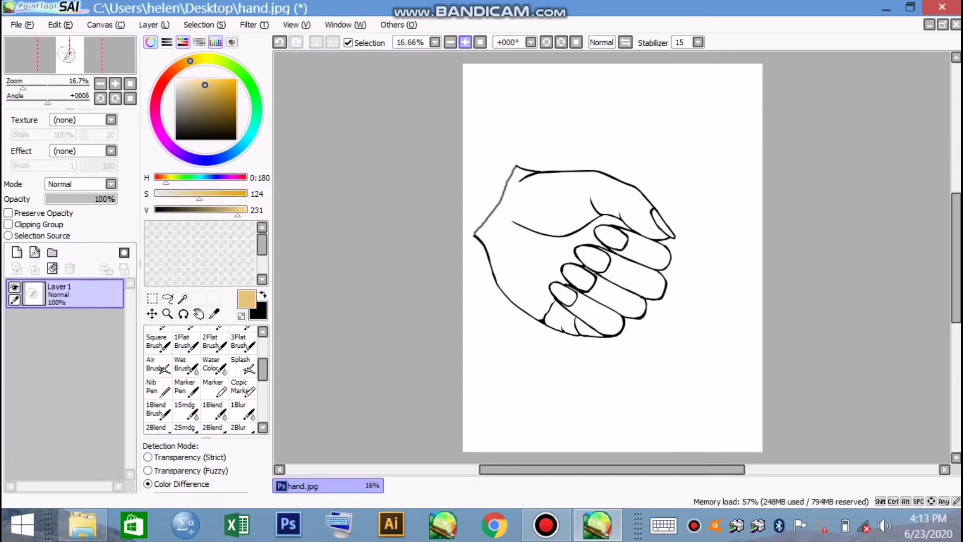
- Zoom in on the hand to 33.33% and try rotating the canvas view, returning it to 0°
left_click(465, 42)
left_click(464, 42)
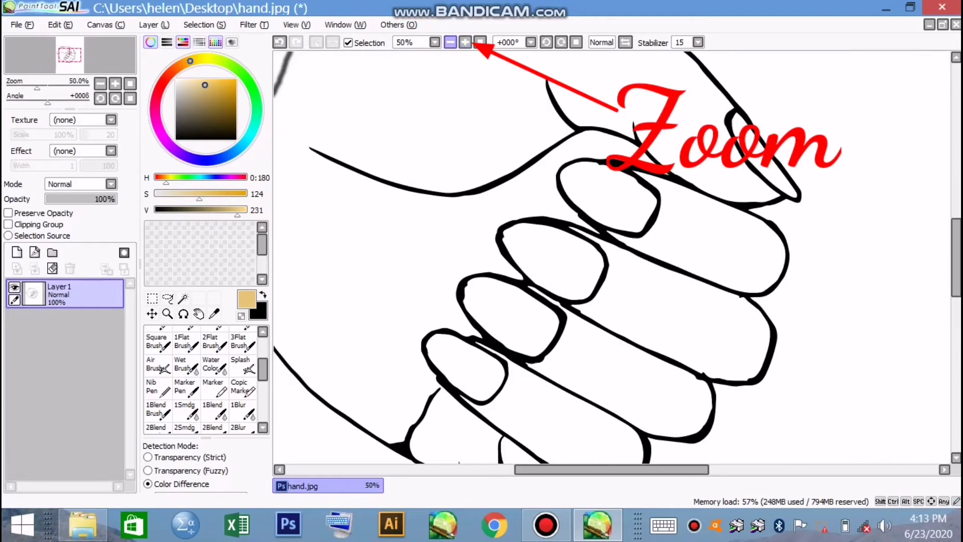
left_click(450, 42)
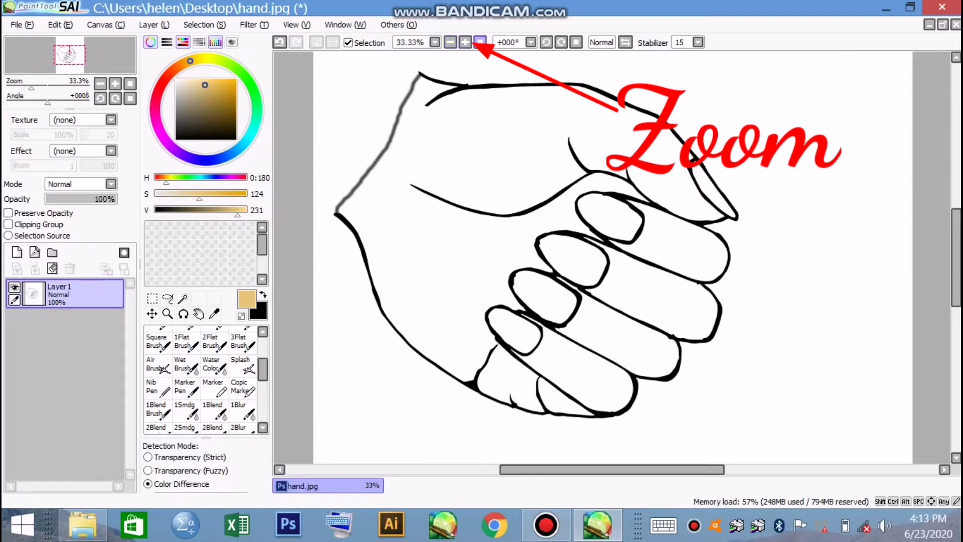
left_click(562, 42)
left_click(561, 42)
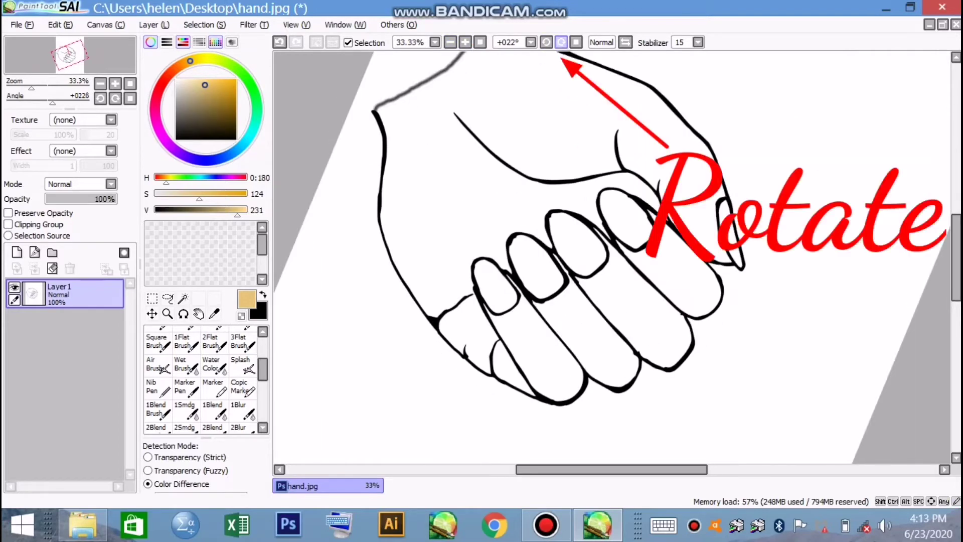
left_click(561, 42)
left_click(561, 42)
left_click(547, 42)
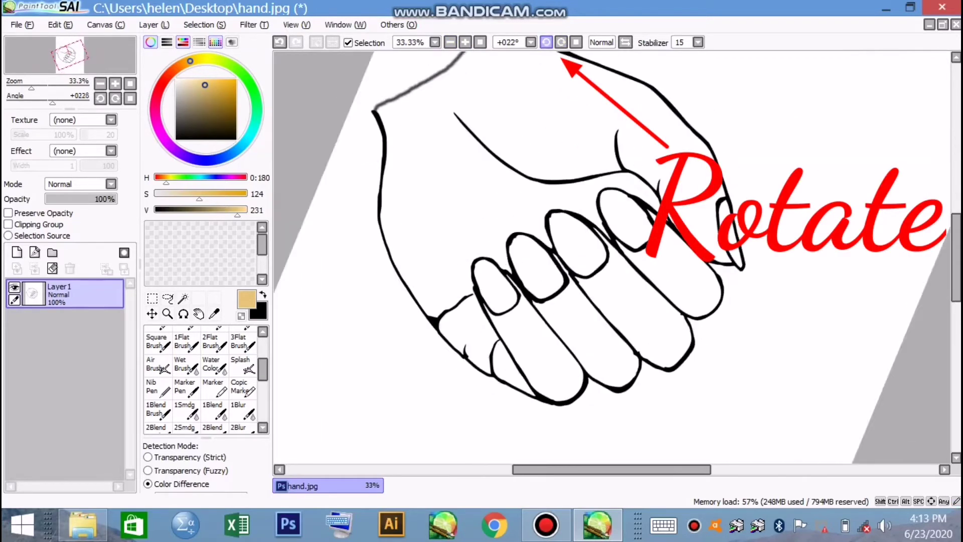
left_click(546, 42)
left_click(546, 42)
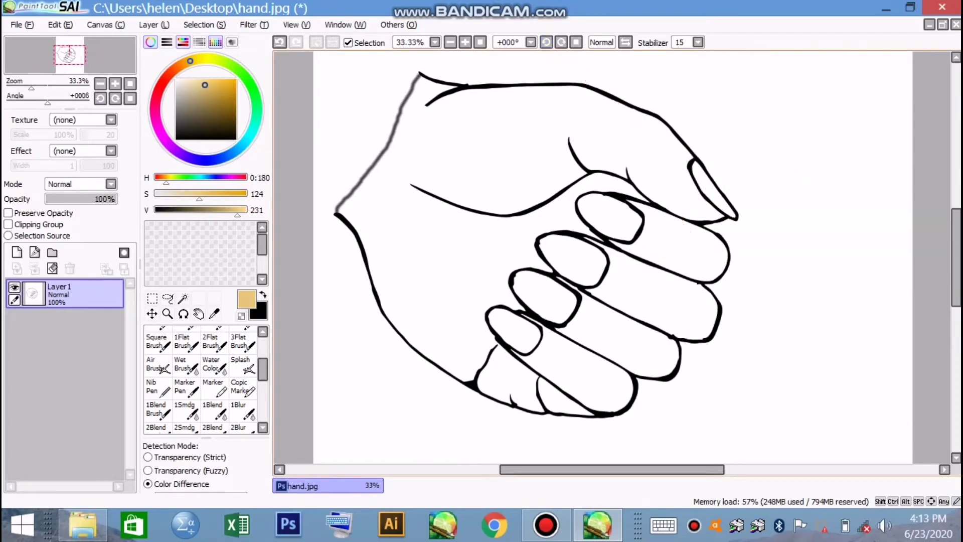
- Select the palm, thumb and all finger areas with the Magic Wand, leaving the fingernails out
left_click(183, 298)
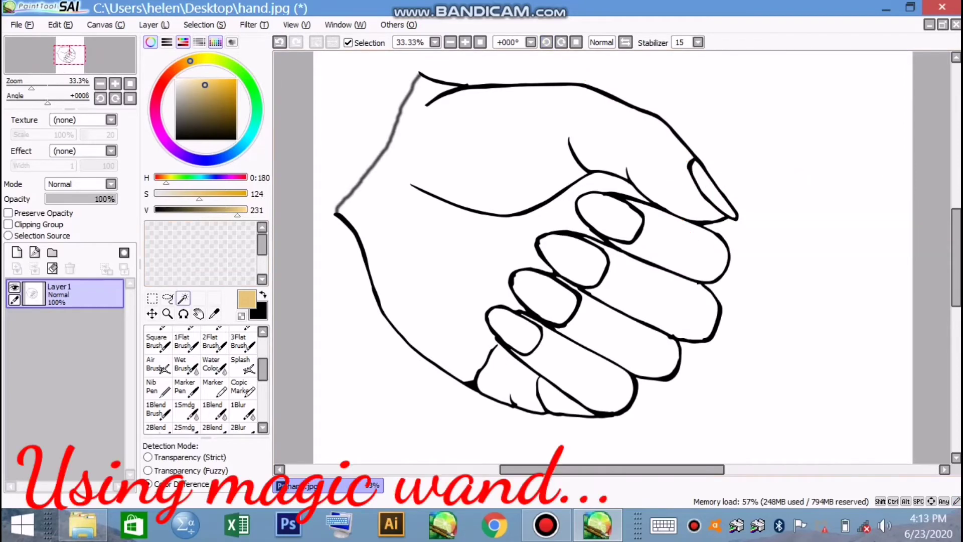
left_click(183, 299)
left_click(482, 166)
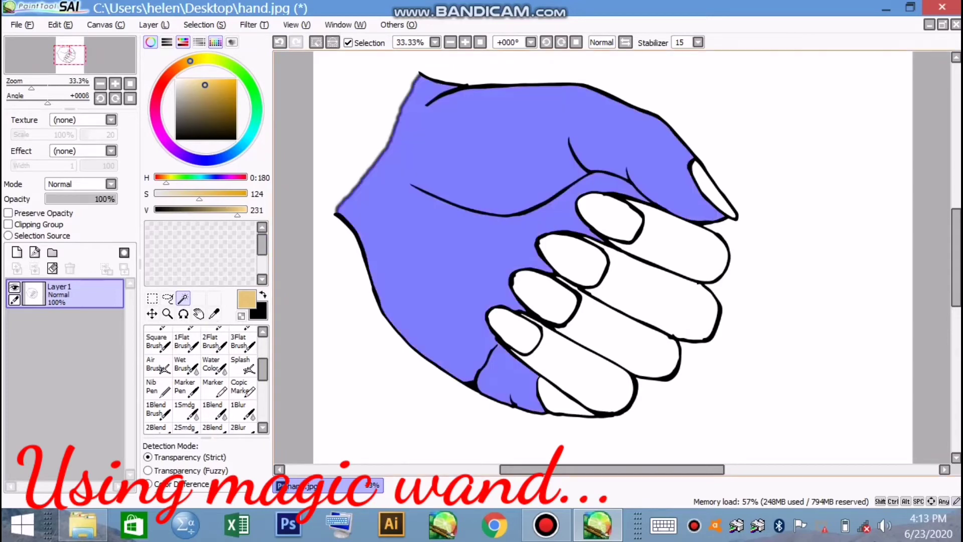
left_click(677, 240)
left_click(662, 296)
left_click(624, 341)
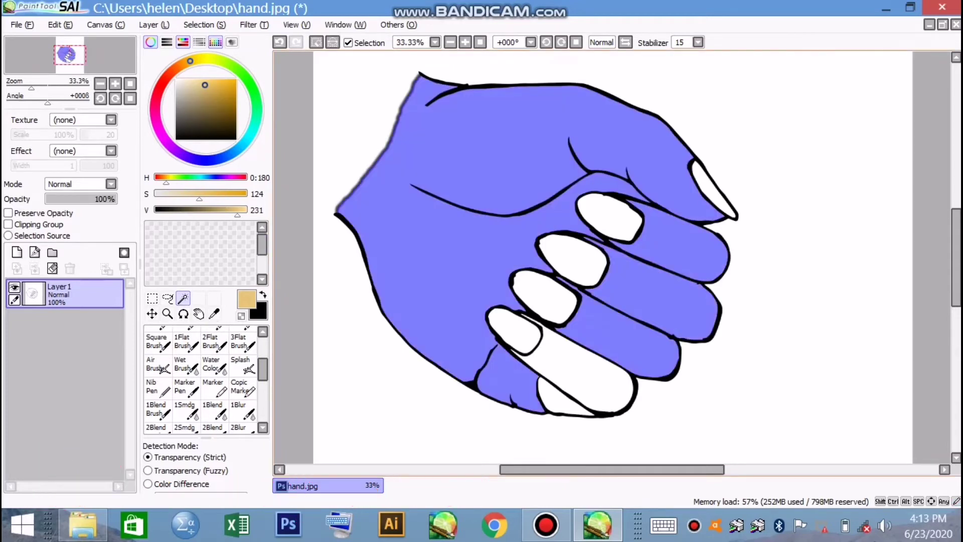
left_click(587, 376)
left_click(558, 401)
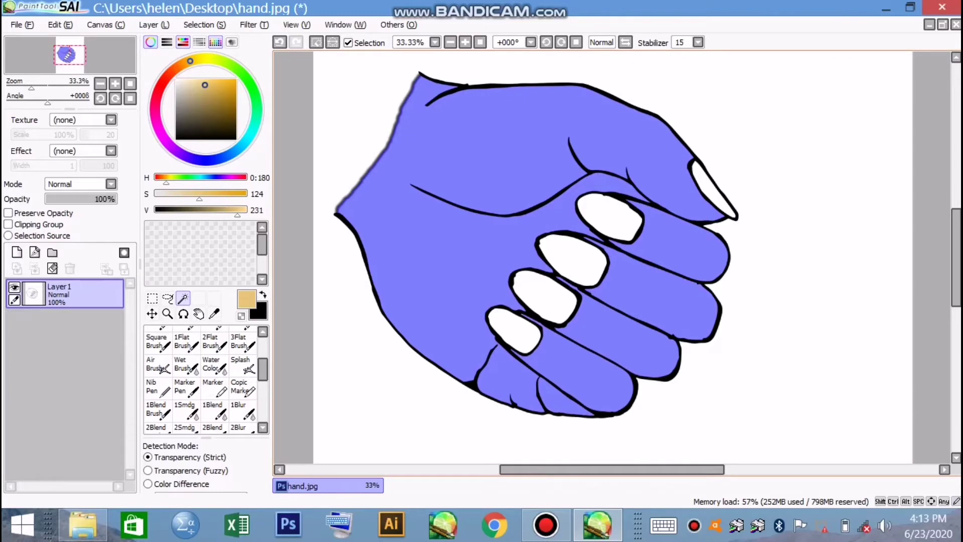
- Fill the selected skin areas of the hand with the tan foreground color using the Bucket
left_click_drag(263, 369, 263, 347)
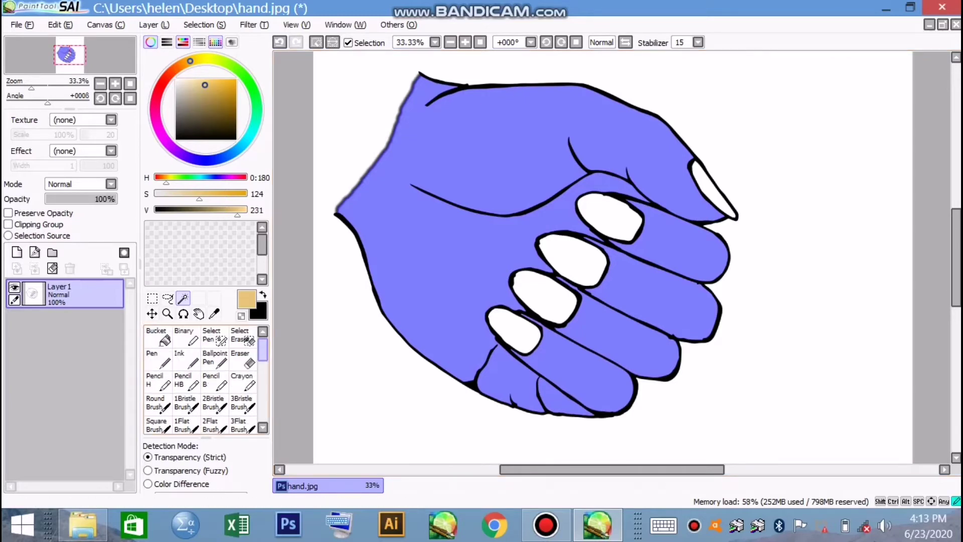
left_click(158, 336)
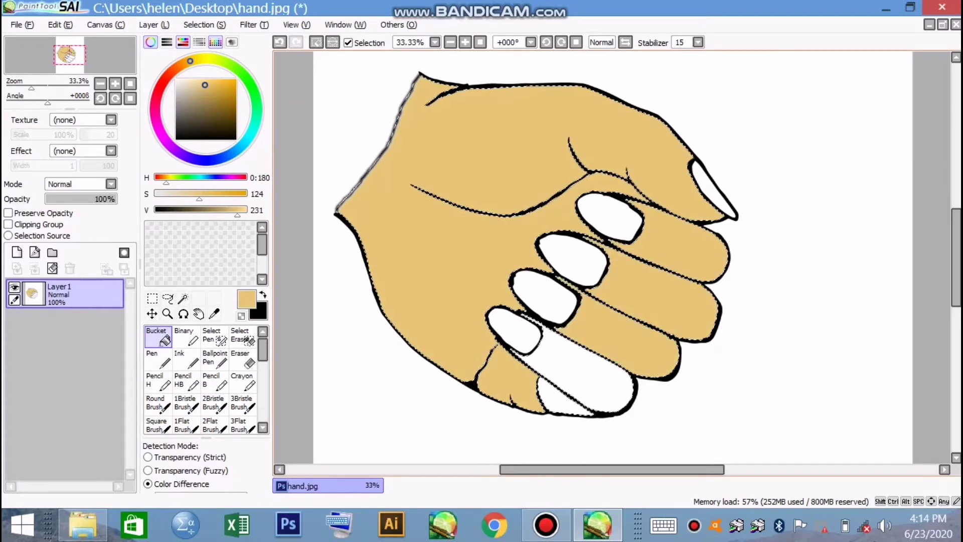
left_click(588, 372)
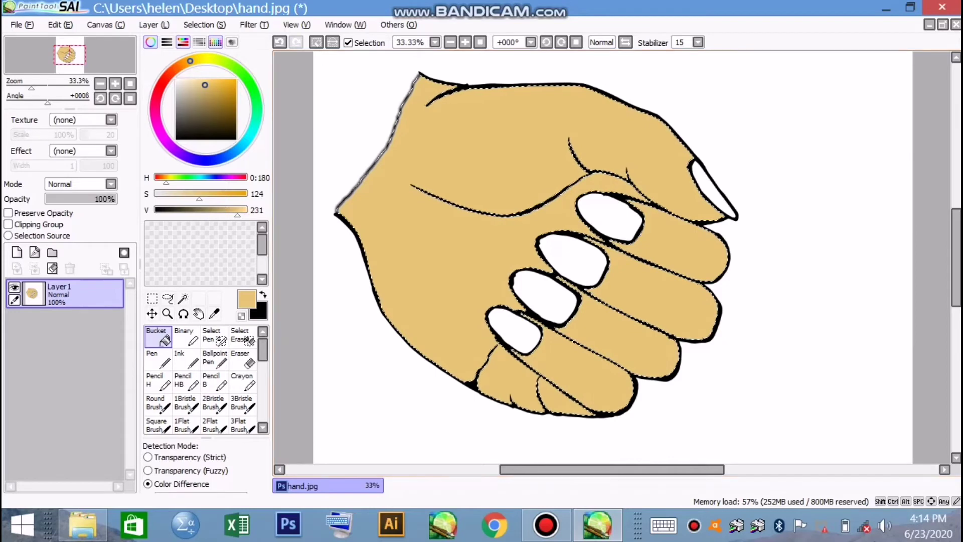
- Choose the Wet Brush and set a darker tan foreground color with saturation 165 and value 213 for shading
scroll(187, 363, "down", 3)
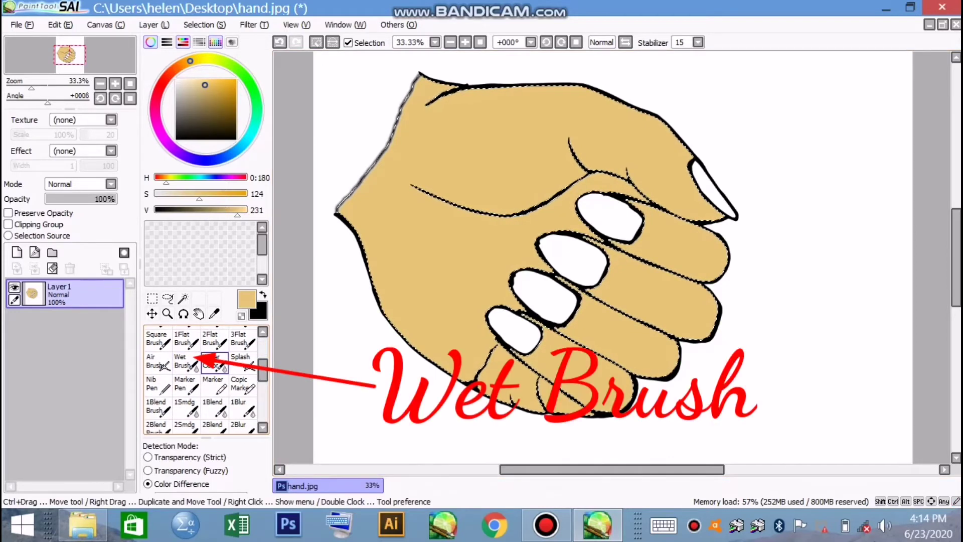
left_click(186, 361)
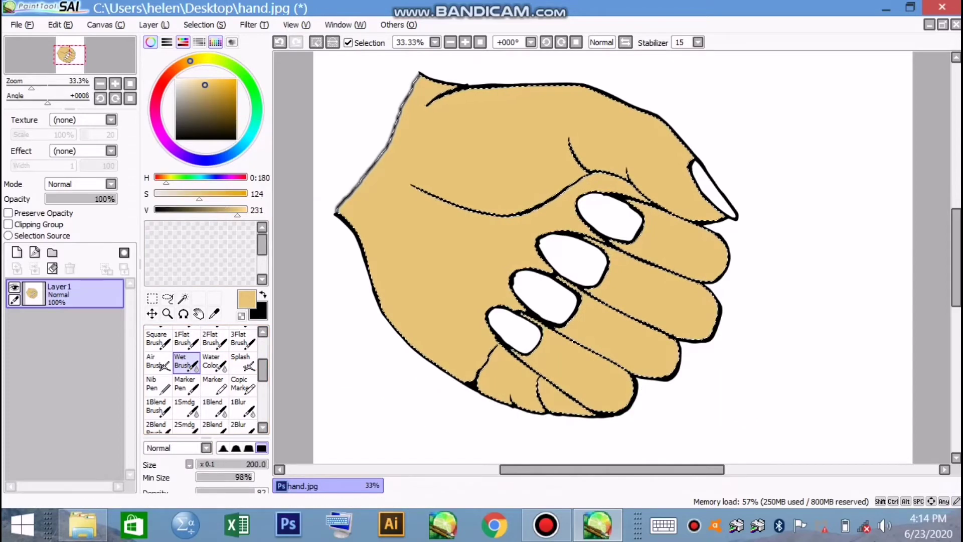
left_click(211, 97)
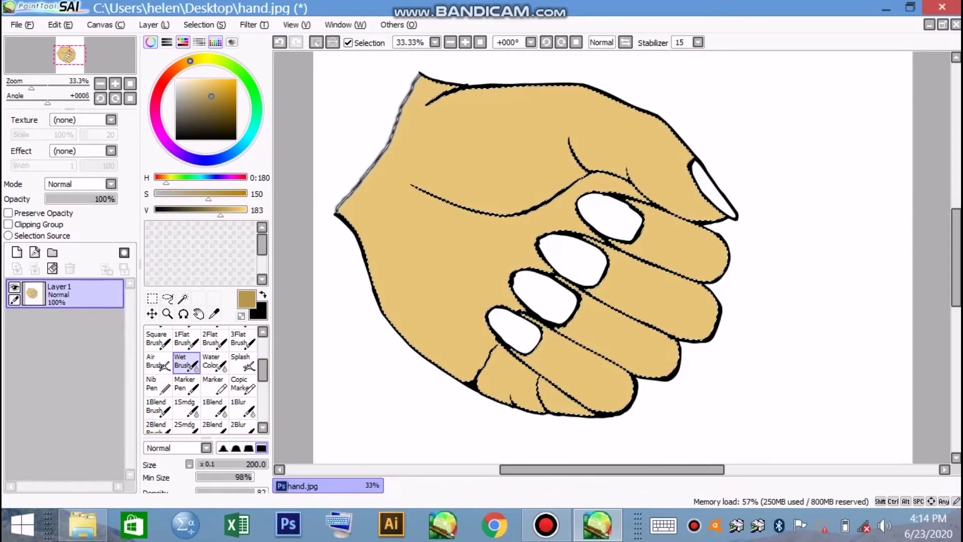
left_click(214, 89)
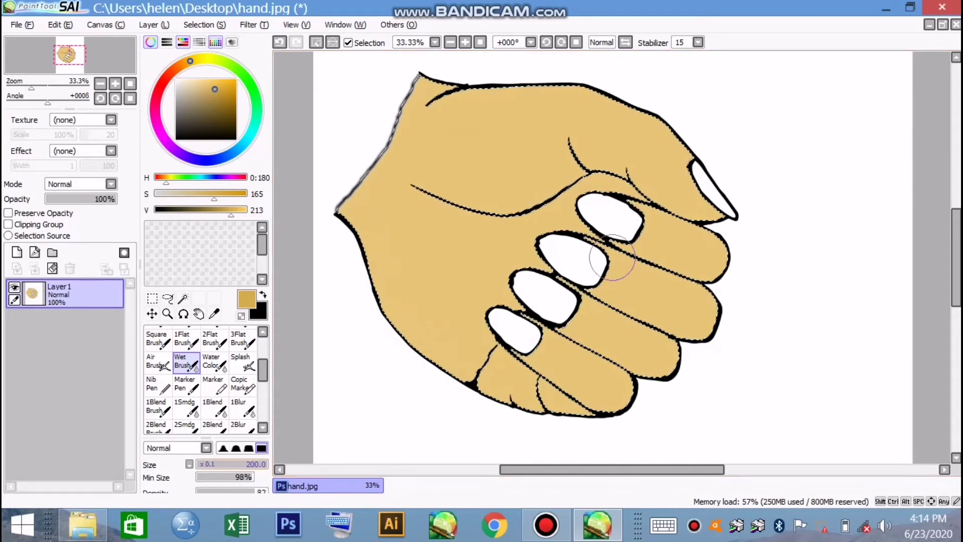
- Set the Wet Brush size to 160
left_click(229, 464)
left_click(213, 464)
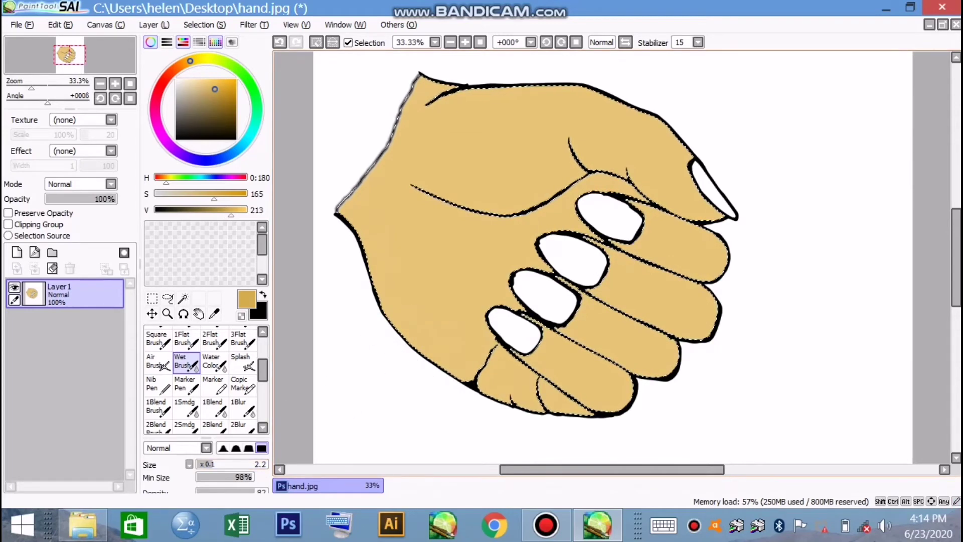
left_click(248, 463)
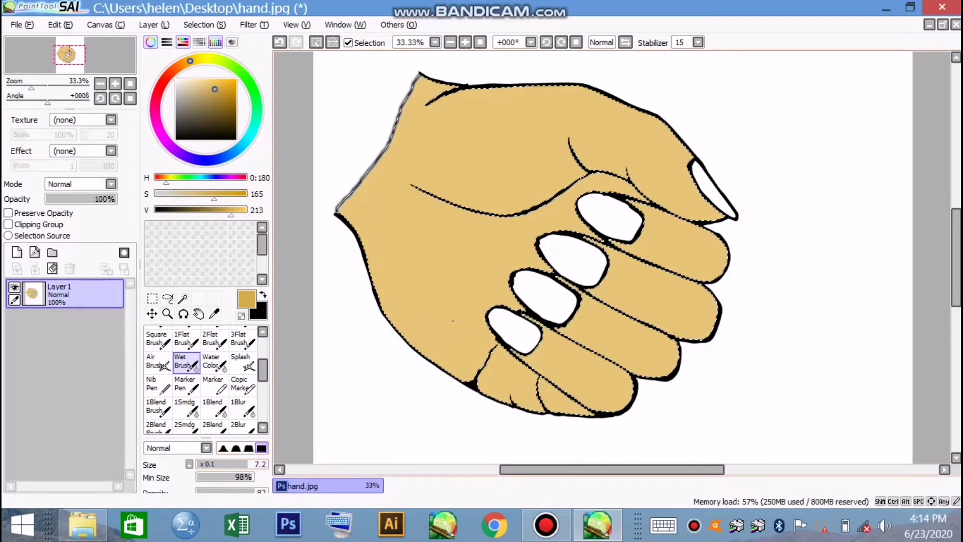
left_click(266, 464)
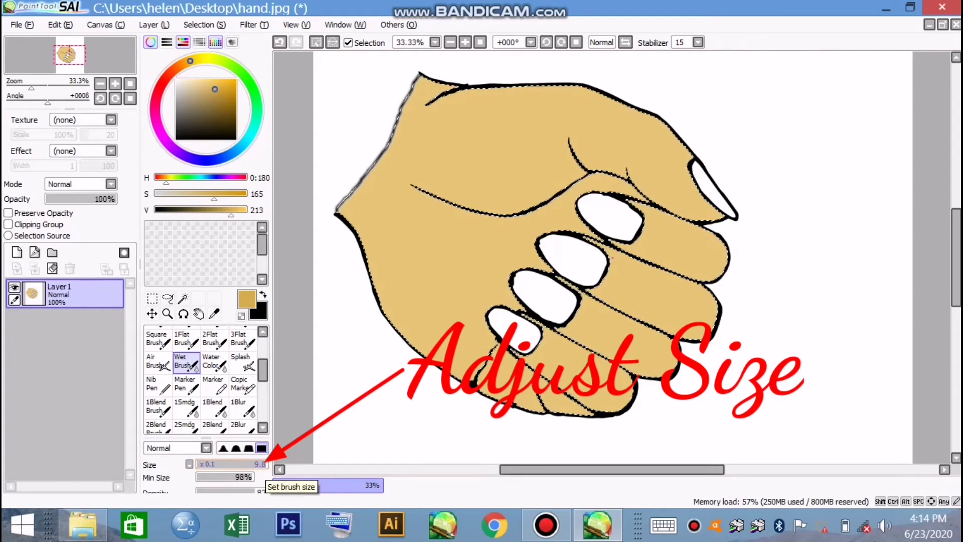
left_click(265, 464)
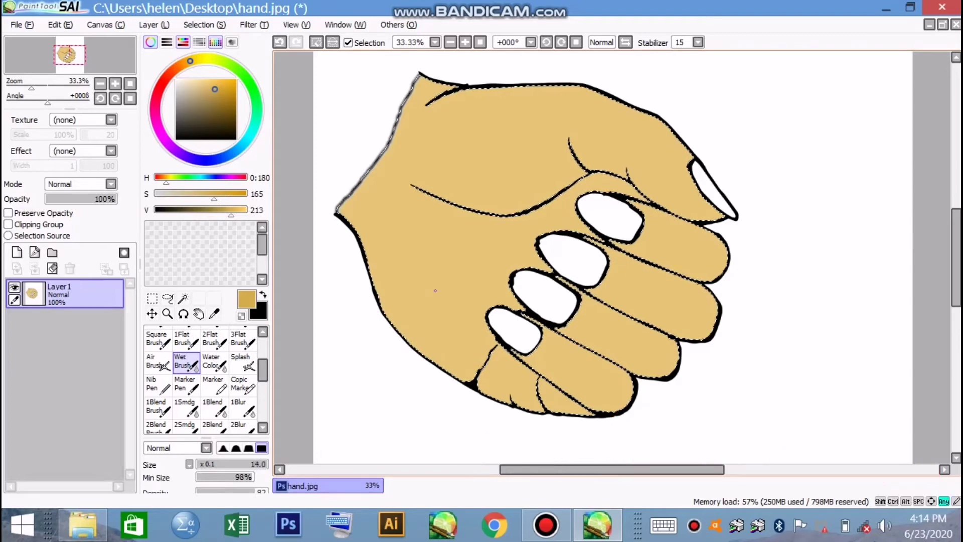
key("bracketright")
key("bracketright")
key("bracketright")
key("bracketright")
key("bracketright")
key("bracketright")
key("bracketright")
key("bracketright")
key("bracketright")
key("bracketright")
key("bracketright")
key("bracketright")
key("bracketright")
key("bracketright")
key("bracketright")
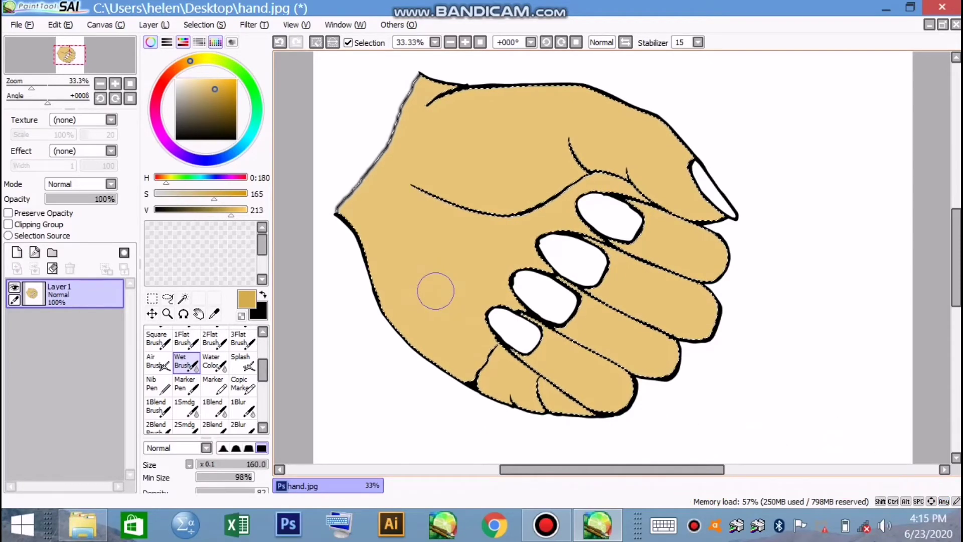
- Paint darker tan shading along the lower edge of the hand, under the palm crease and on the fingertips
left_click_drag(441, 364, 401, 326)
left_click_drag(399, 311, 637, 394)
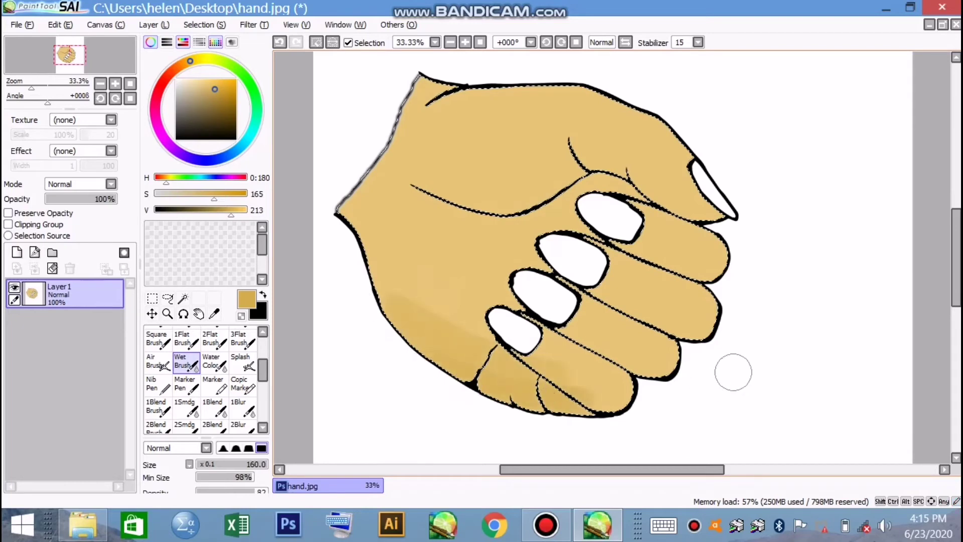
mouse_move(702, 361)
left_mouse_down()
mouse_move(564, 395)
mouse_move(502, 371)
left_mouse_up()
mouse_move(414, 204)
left_mouse_down()
mouse_move(490, 216)
mouse_move(631, 182)
mouse_move(432, 246)
mouse_move(570, 214)
mouse_move(467, 240)
mouse_move(408, 196)
mouse_move(526, 248)
left_mouse_up()
left_click(279, 43)
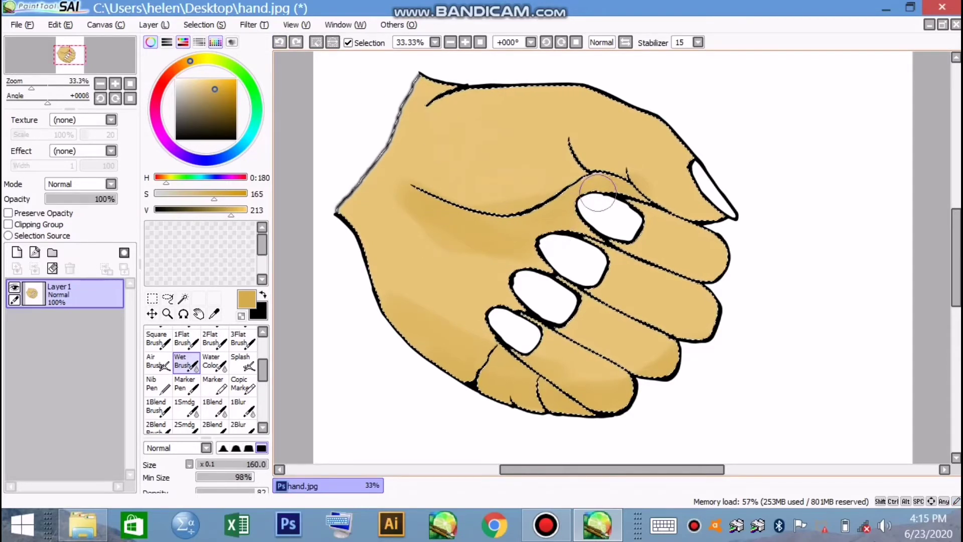
left_click_drag(721, 321, 684, 351)
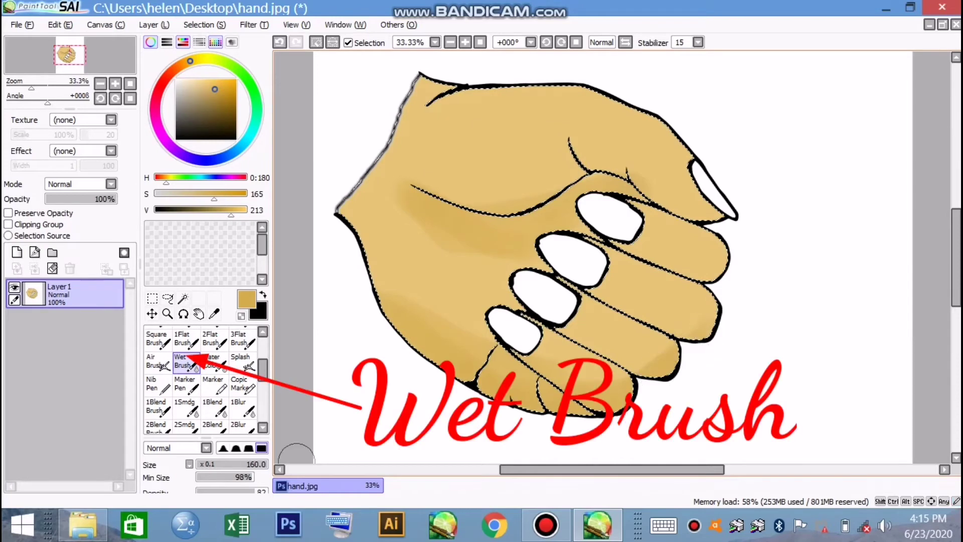
- Paint highlights on the wrist, upper hand and middle of the fingers in light tan with saturation 90 and value 243
left_click(198, 82)
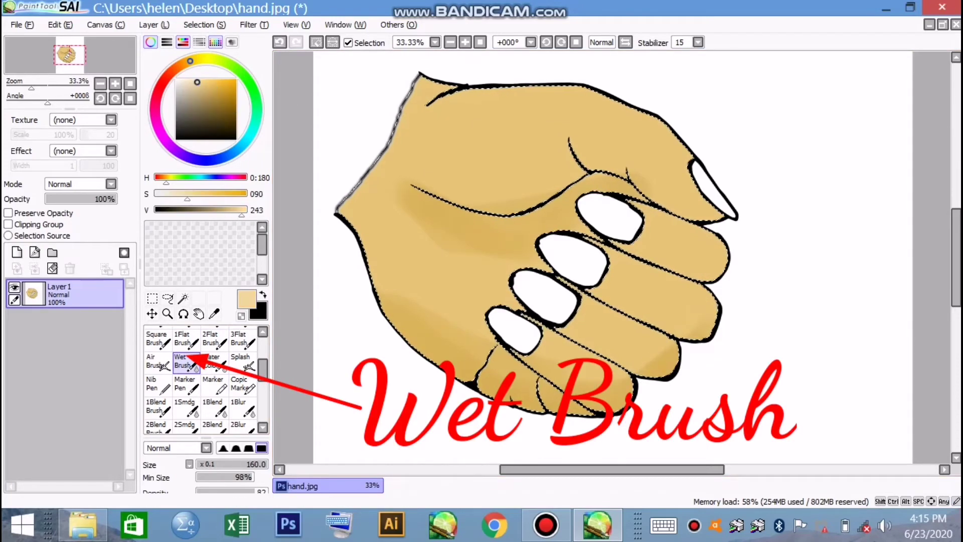
left_click_drag(431, 99, 516, 103)
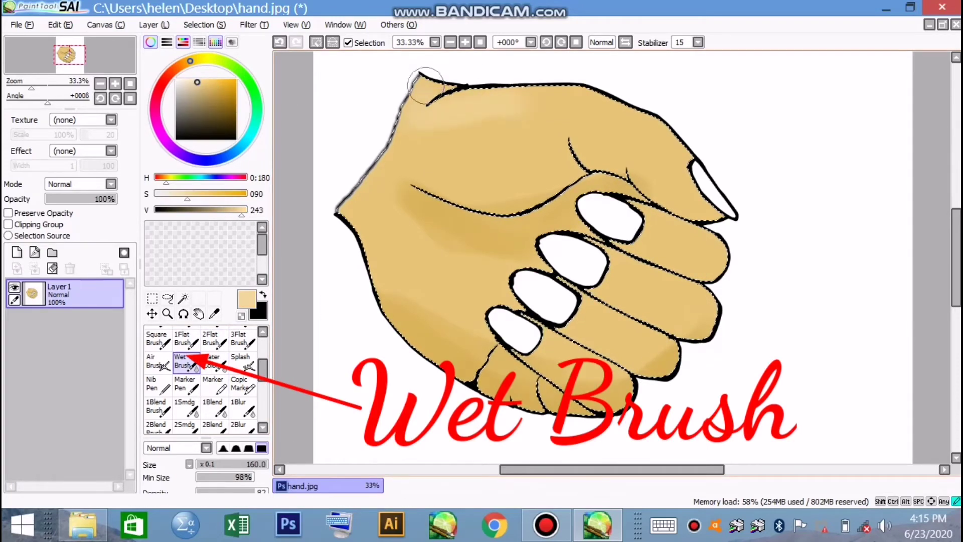
mouse_move(426, 85)
left_mouse_down()
mouse_move(372, 161)
mouse_move(533, 93)
mouse_move(512, 103)
mouse_move(541, 110)
mouse_move(413, 145)
mouse_move(426, 131)
left_mouse_up()
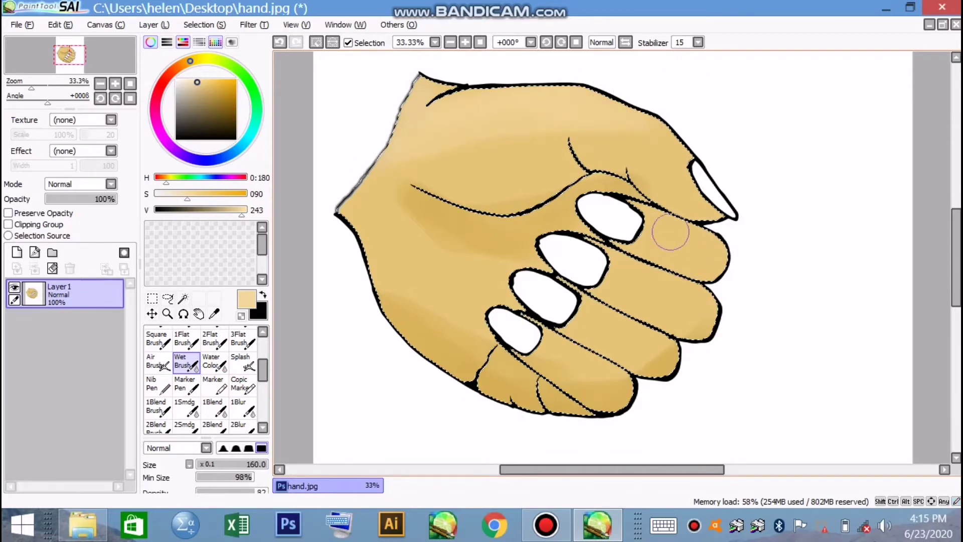
mouse_move(671, 232)
left_mouse_down()
mouse_move(607, 299)
mouse_move(488, 343)
left_mouse_up()
left_click_drag(652, 220, 653, 261)
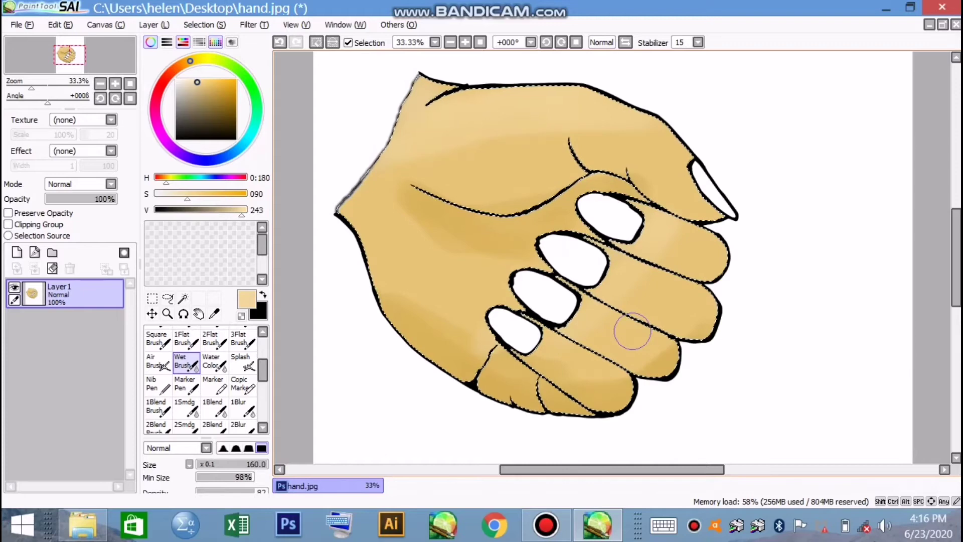
- Blend the shading and highlights across the palm and lower hand with the 2Blur brush at size 175
left_click(263, 428)
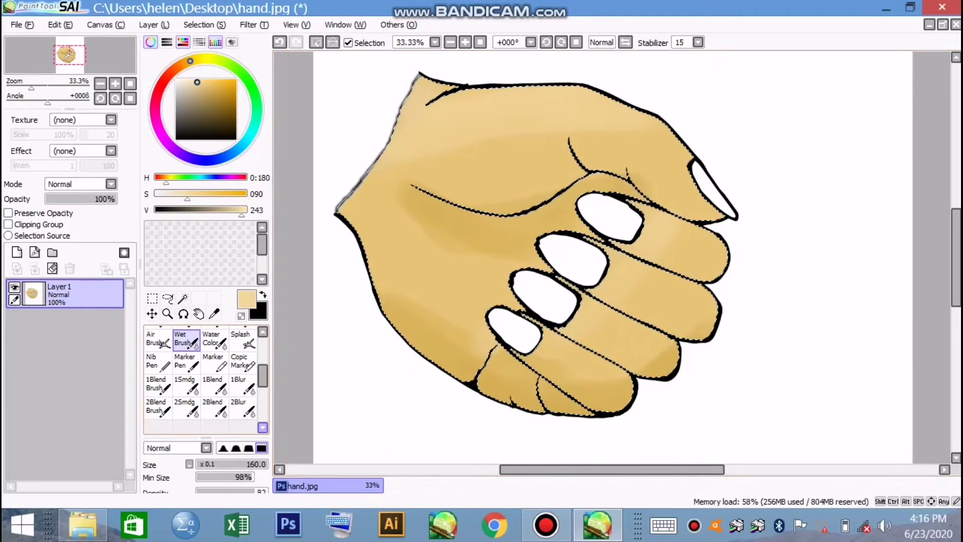
left_click(263, 427)
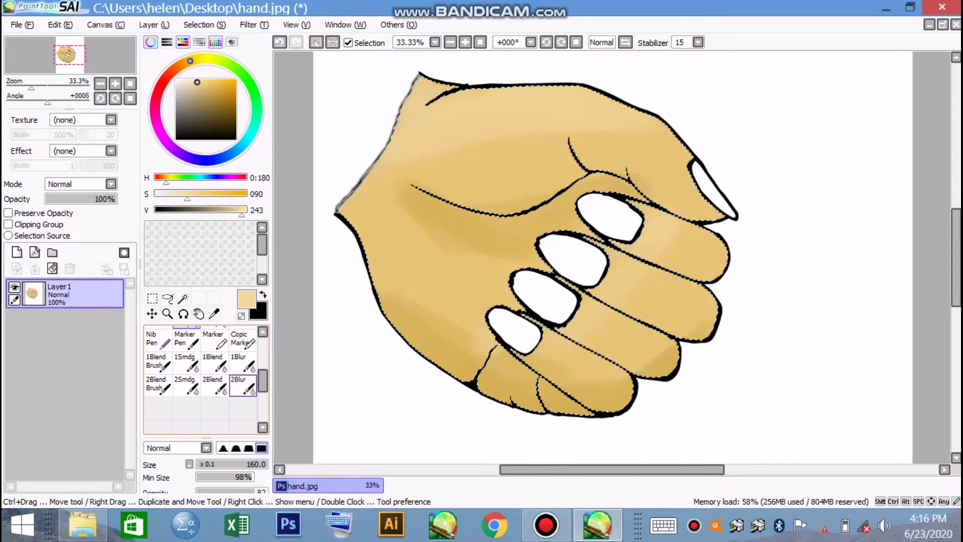
left_click(243, 386)
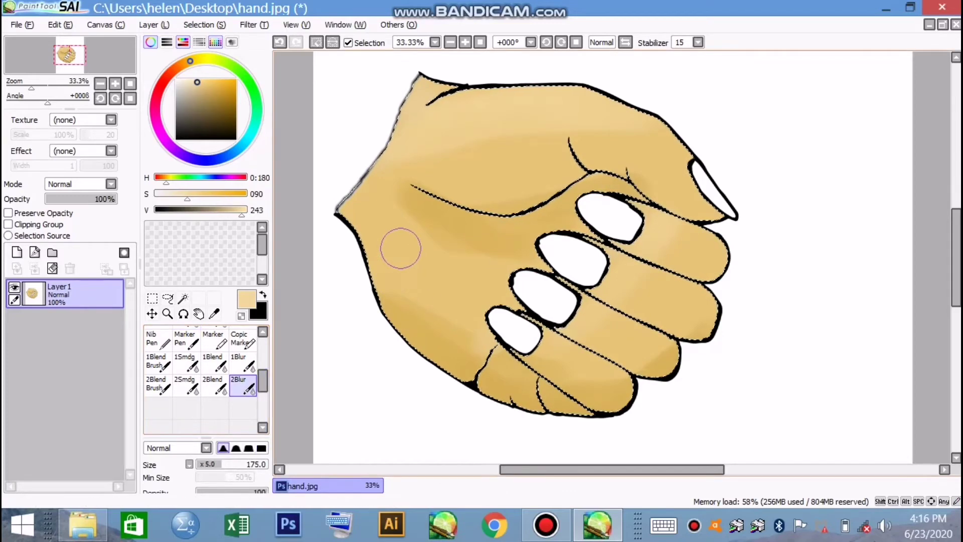
left_click_drag(389, 171, 431, 156)
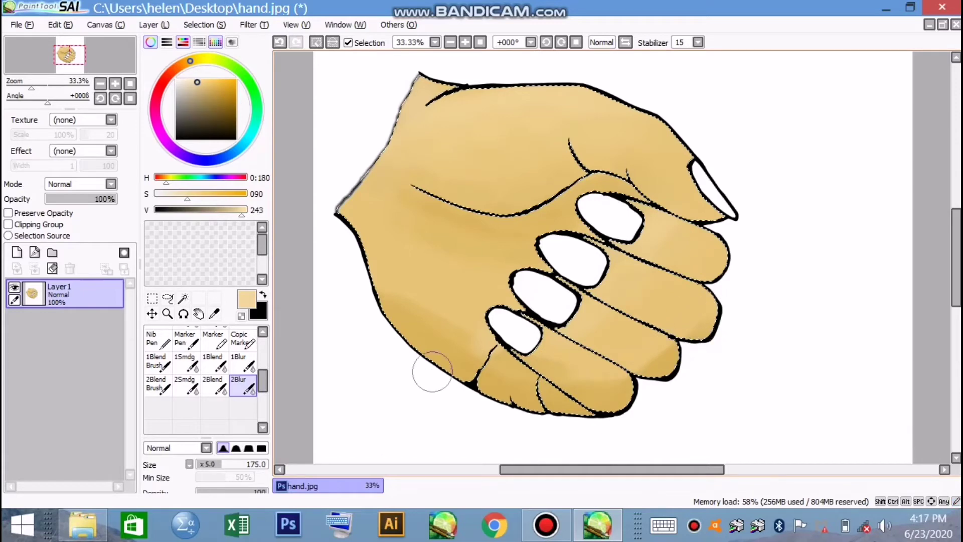
mouse_move(387, 300)
left_mouse_down()
mouse_move(419, 299)
mouse_move(432, 319)
mouse_move(514, 360)
mouse_move(393, 288)
left_mouse_up()
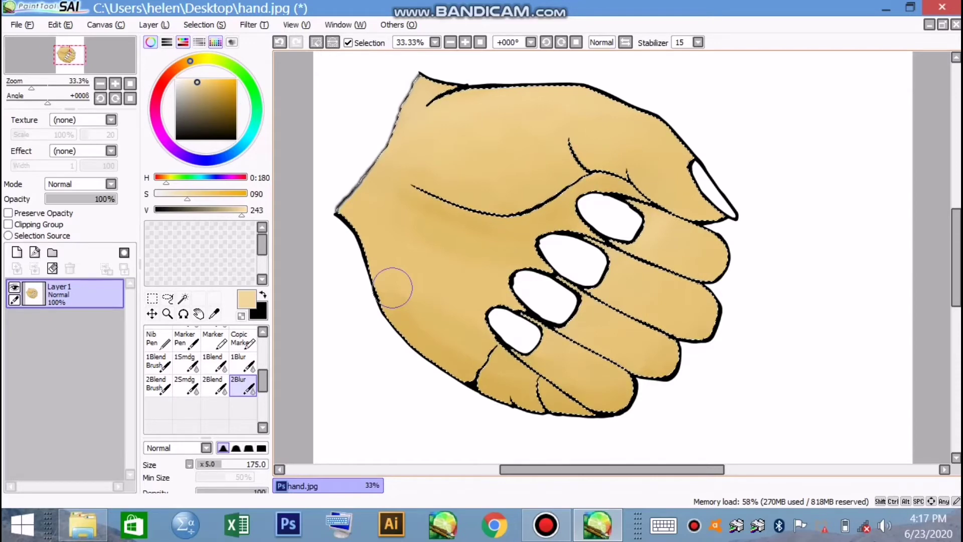
mouse_move(437, 304)
left_mouse_down()
mouse_move(520, 404)
mouse_move(692, 328)
mouse_move(622, 380)
mouse_move(494, 376)
left_mouse_up()
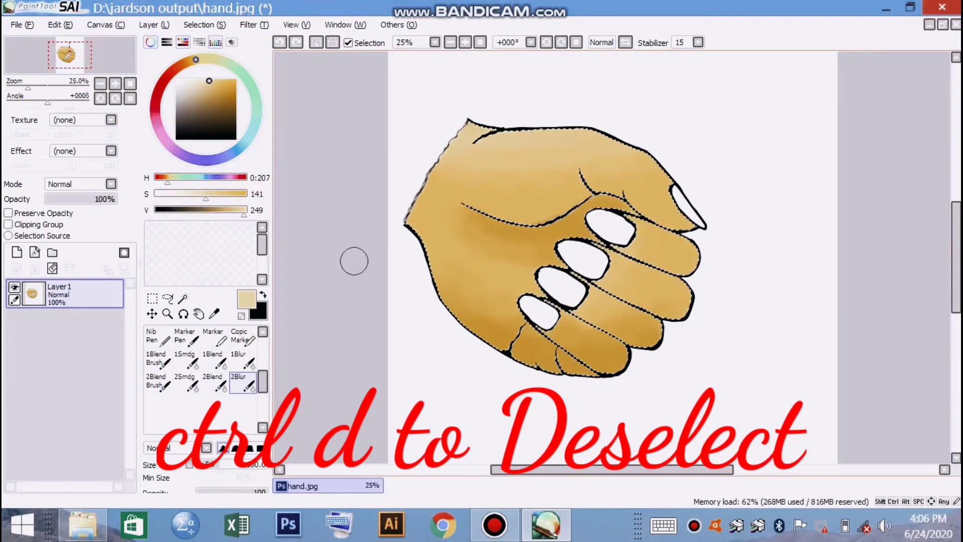
- Clear the skin selection and add a new layer above the hand layer
left_click(205, 25)
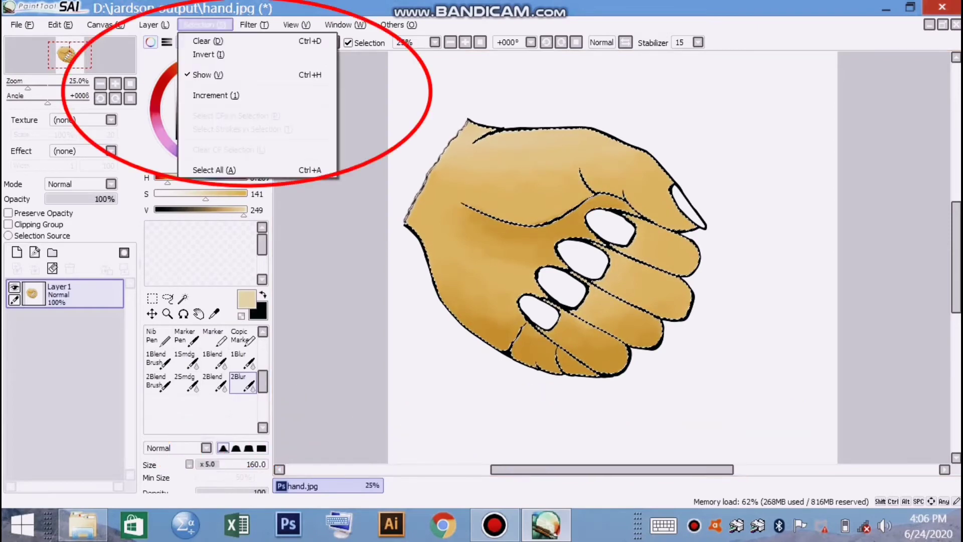
left_click(216, 41)
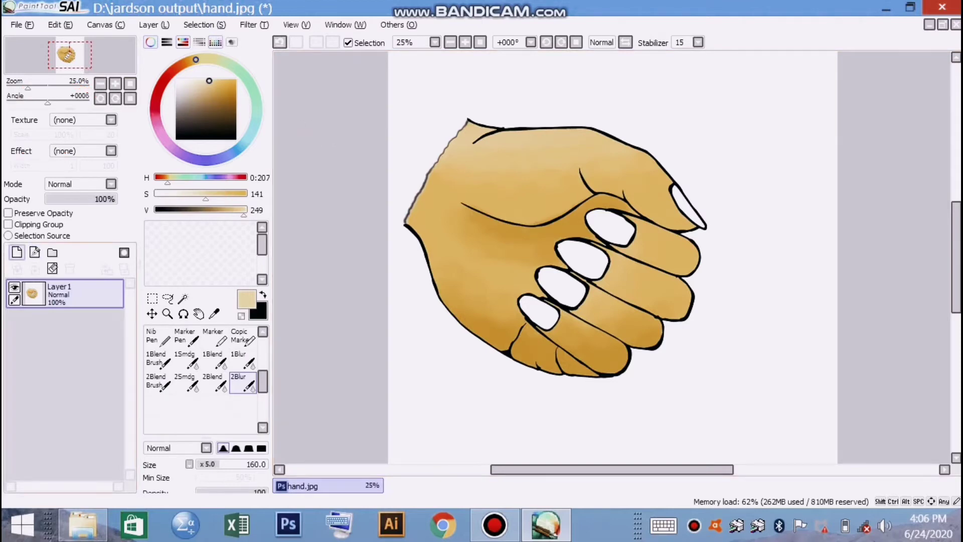
left_click(16, 252)
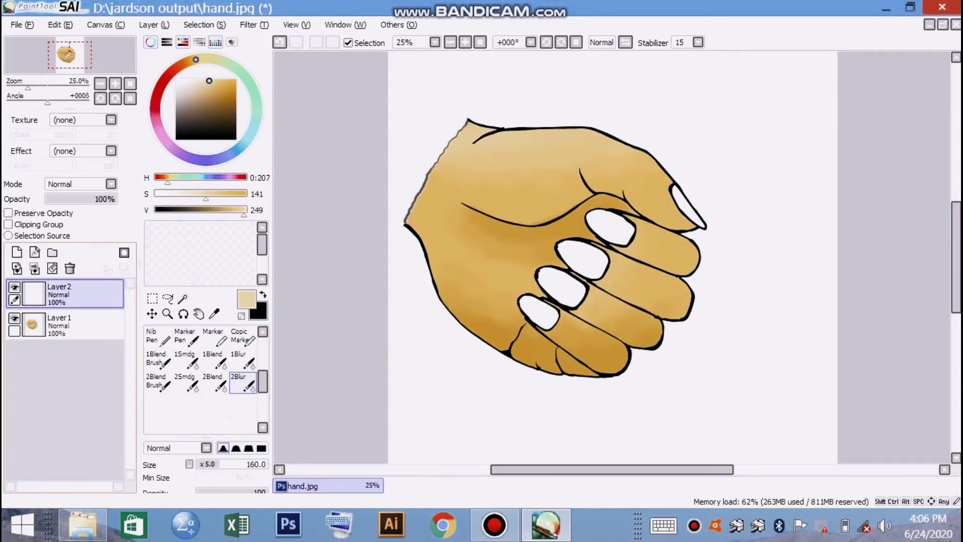
- Select all five fingernails with the Magic Wand
left_click(183, 297)
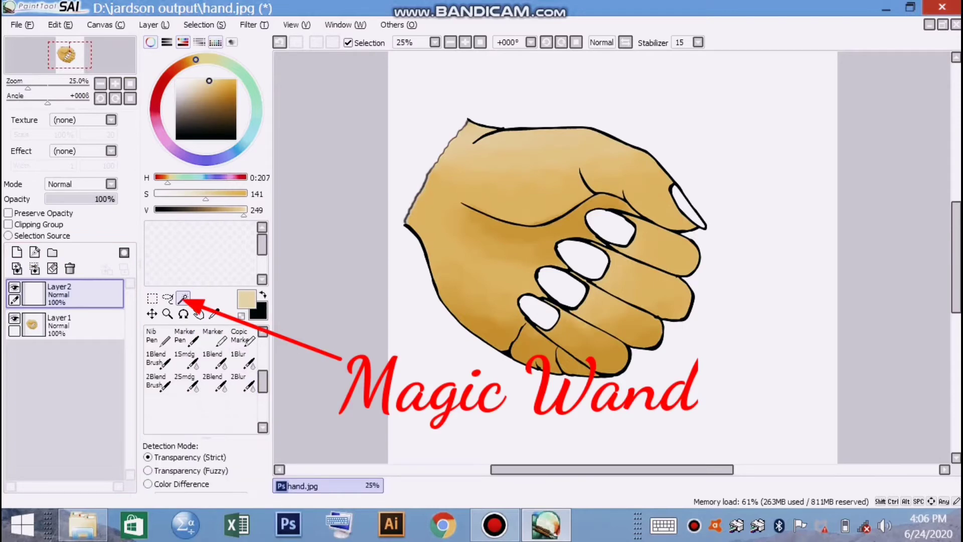
left_click(687, 206)
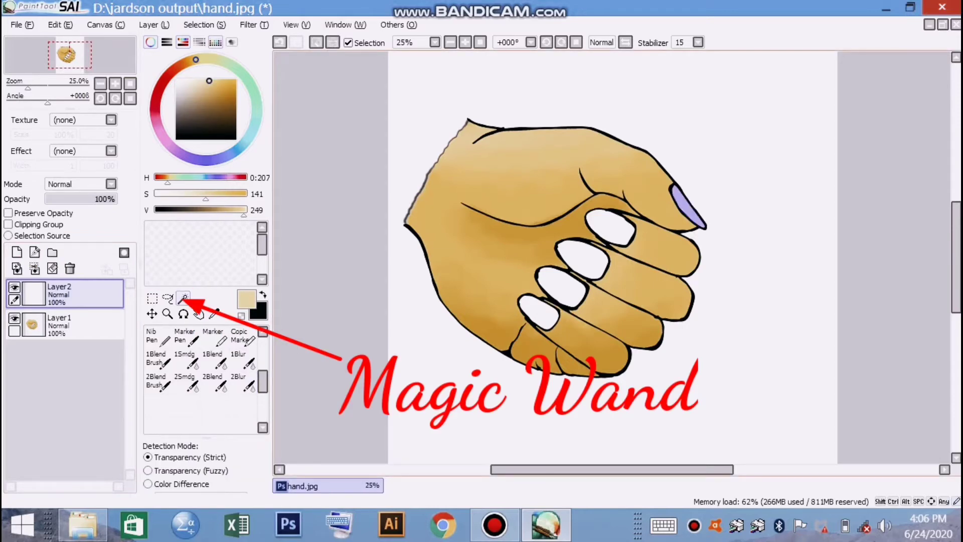
left_click(609, 226)
left_click(582, 258)
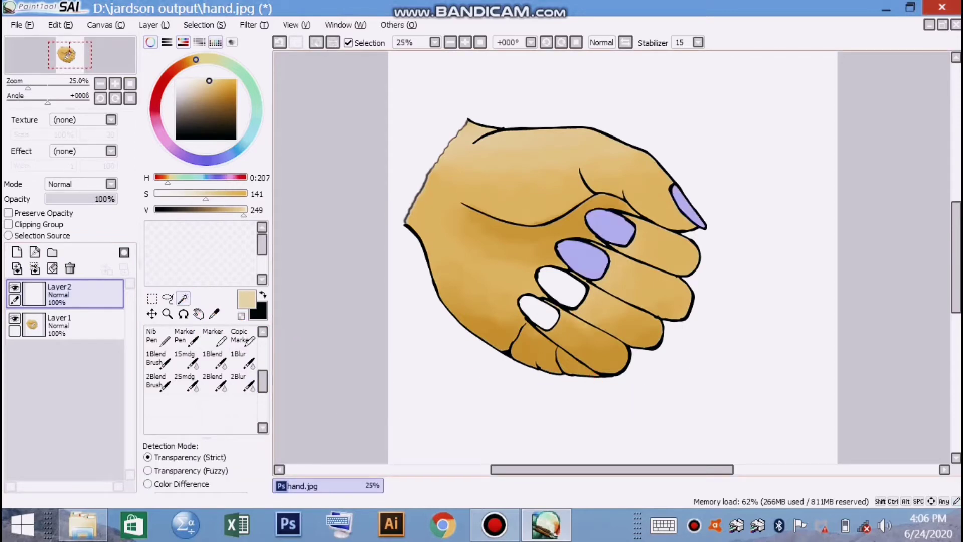
left_click(562, 287)
left_click(539, 313)
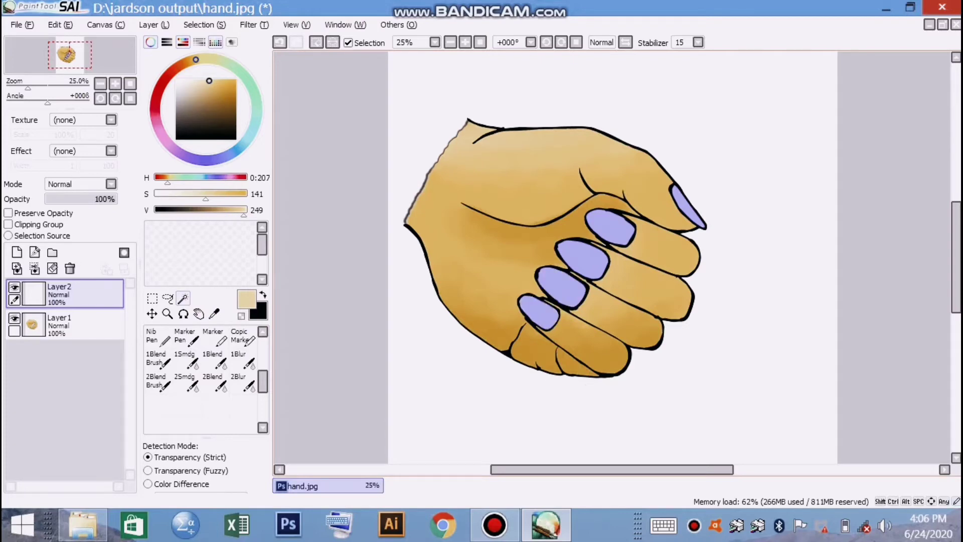
- Choose the Bucket and set the foreground color to a crimson red for the nails
scroll(161, 341, "up", 5)
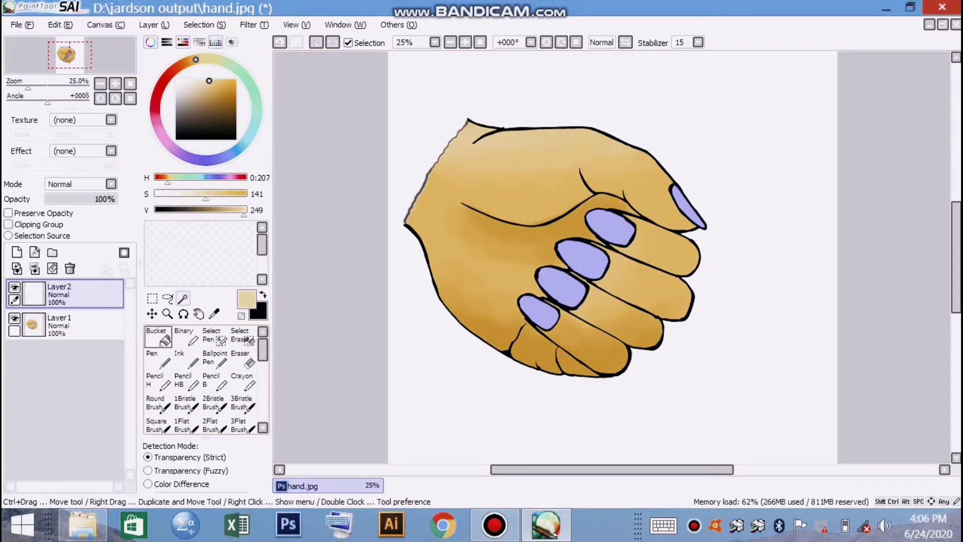
left_click(158, 336)
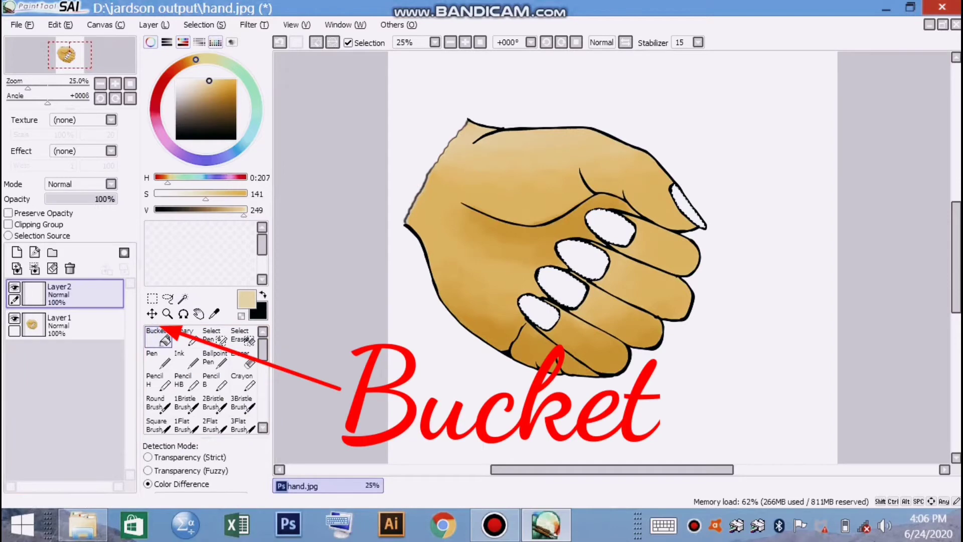
left_click(159, 129)
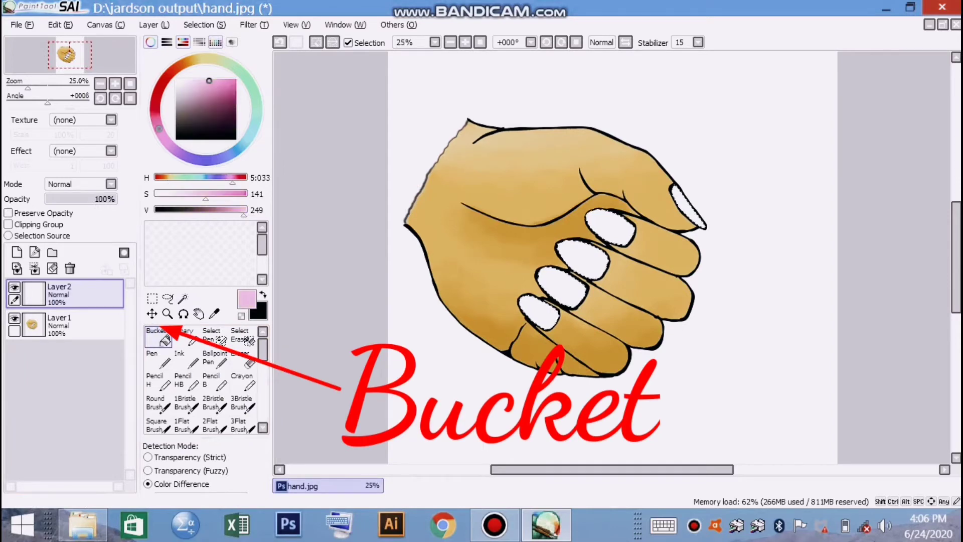
left_click(155, 114)
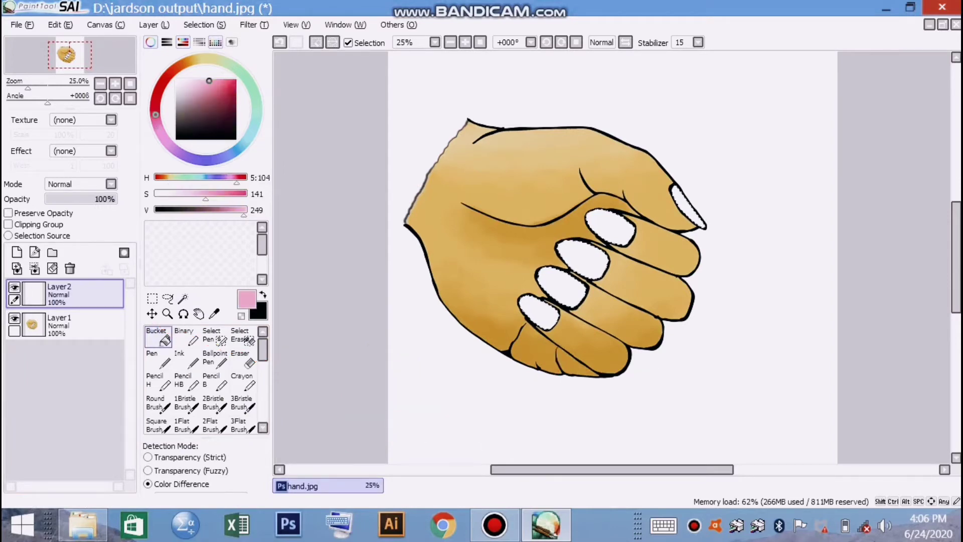
left_click(155, 108)
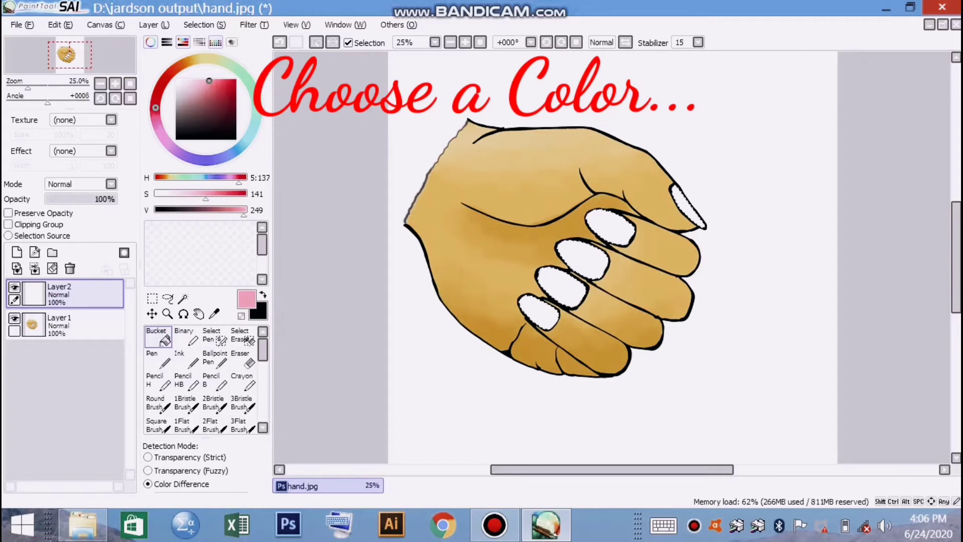
left_click(229, 84)
- Fill the five fingernails with crimson on Layer2 and give the layer a Chaos1 texture at 466% scale with adjusted strength
left_click(111, 120)
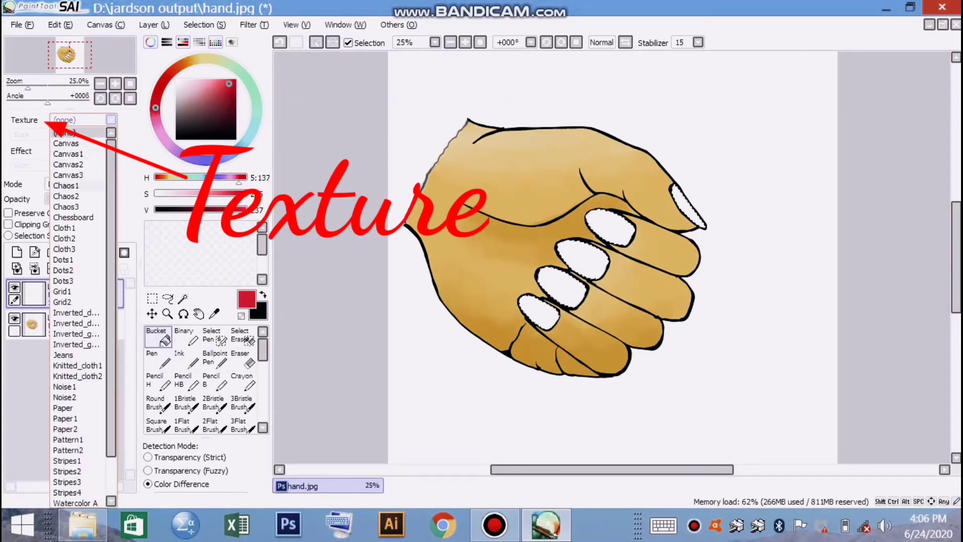
left_click(67, 186)
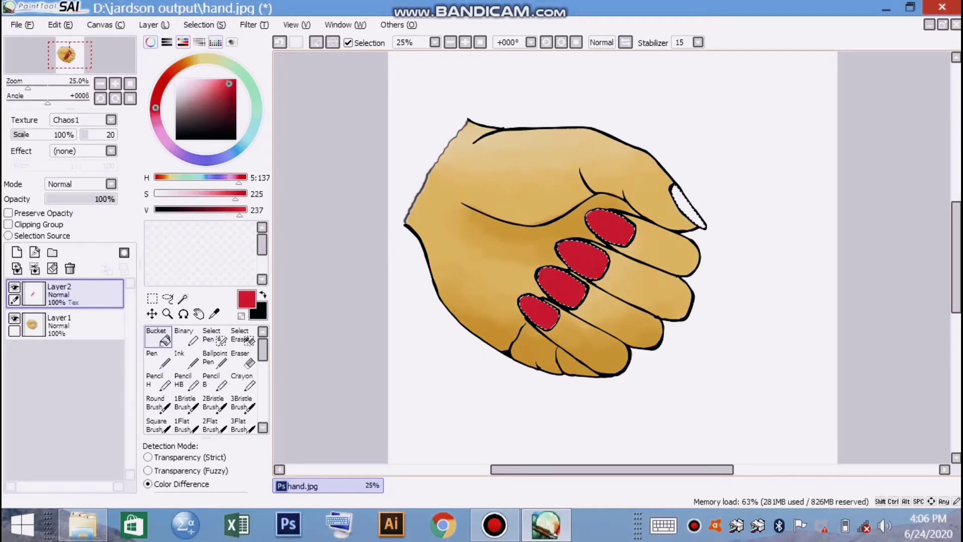
left_click(688, 207)
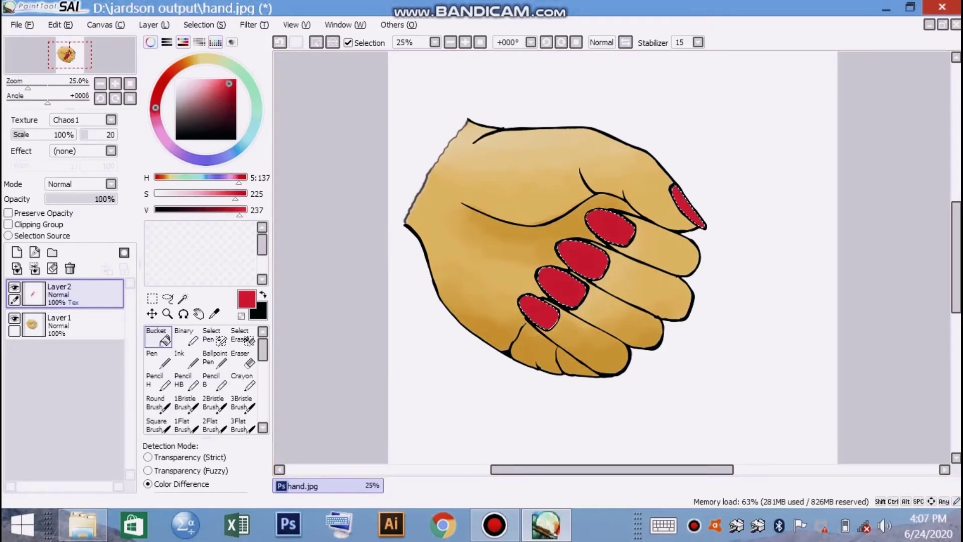
left_click_drag(44, 135, 60, 134)
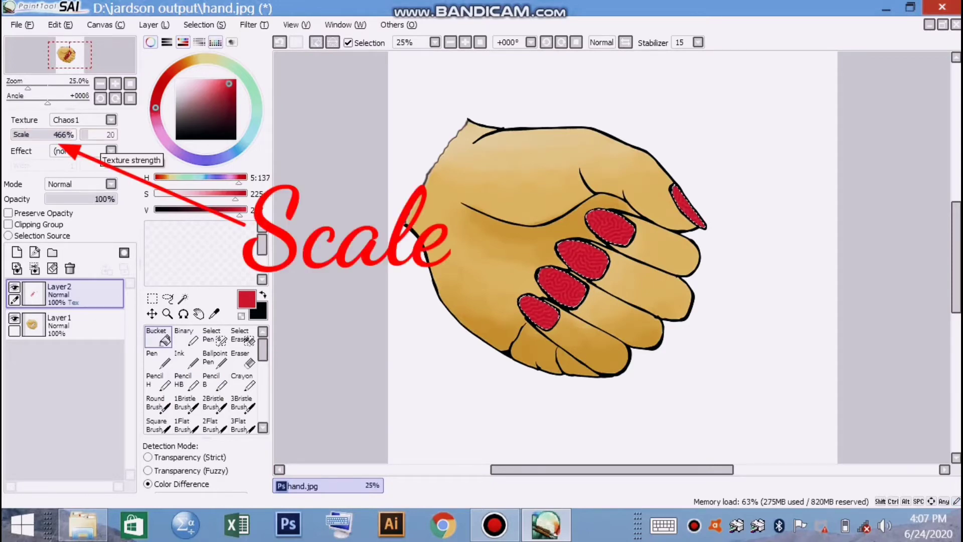
mouse_move(99, 135)
left_mouse_down()
mouse_move(119, 135)
mouse_move(91, 135)
left_mouse_up()
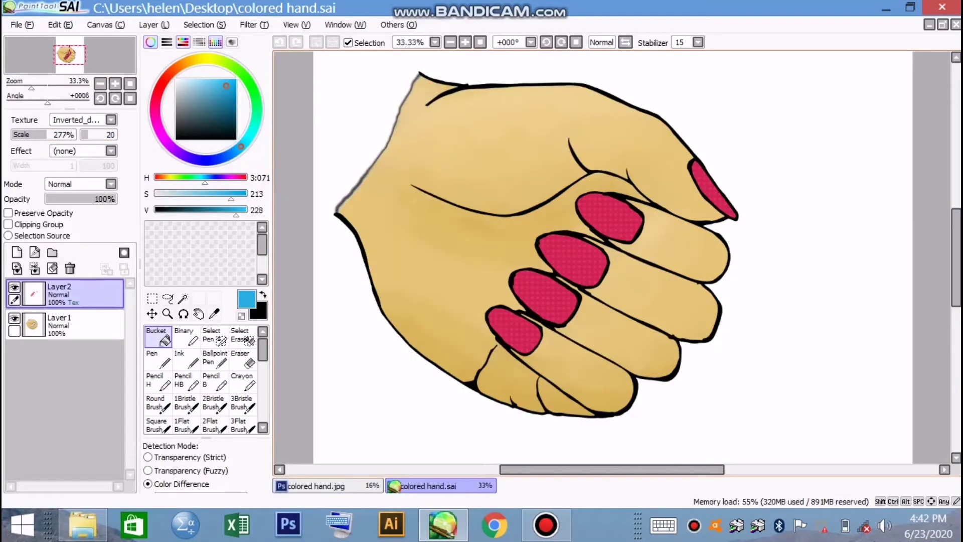
- Save the canvas to the desktop as colored hand.sai in SAI format, overwriting the existing file
left_click(20, 25)
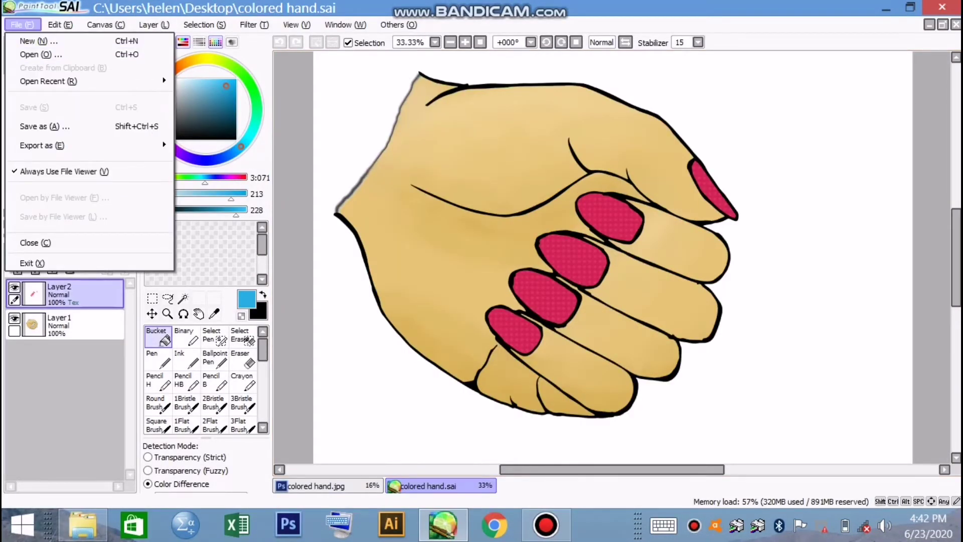
left_click(45, 125)
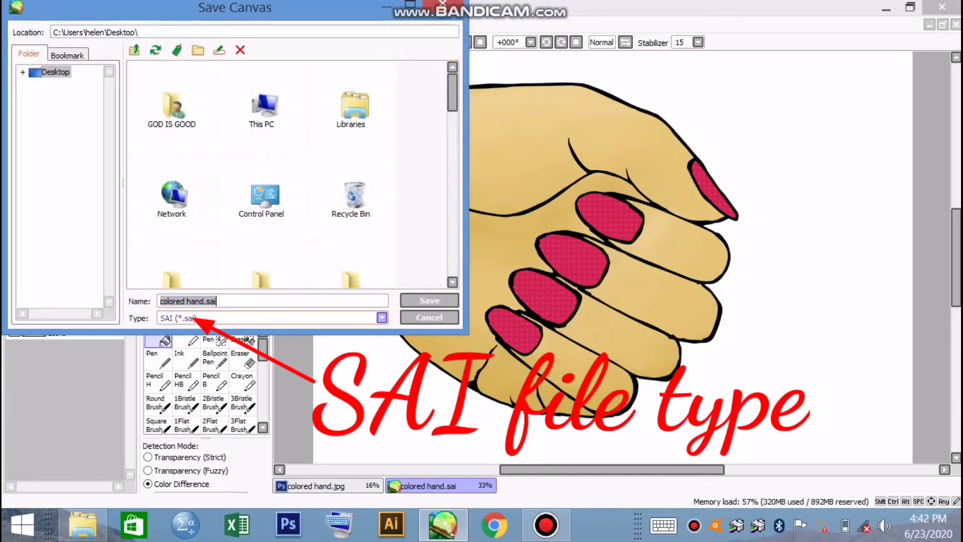
left_click(204, 319)
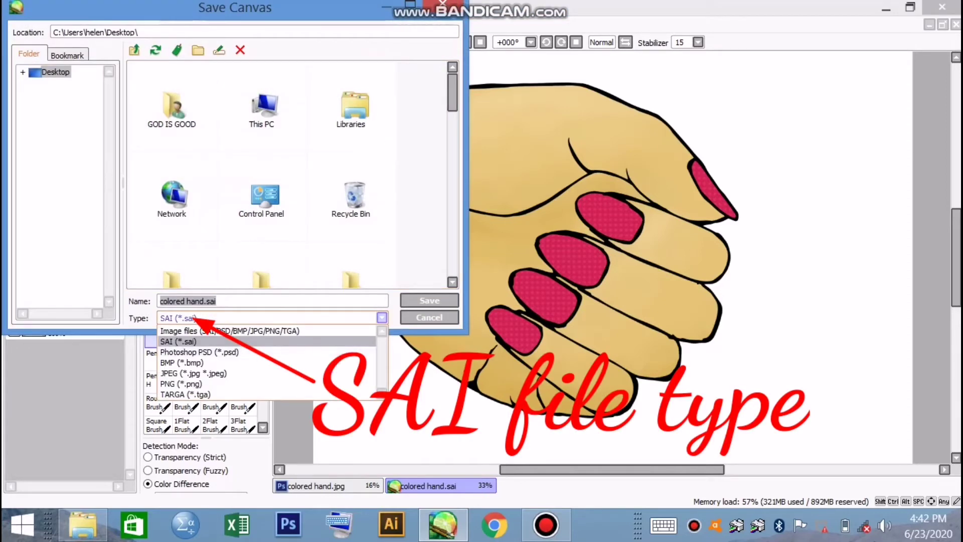
left_click(190, 341)
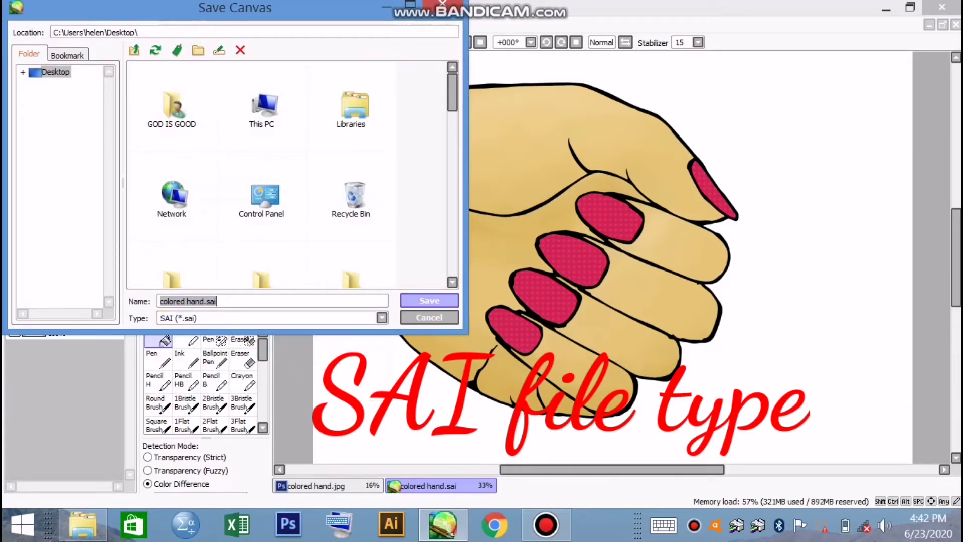
key("Return")
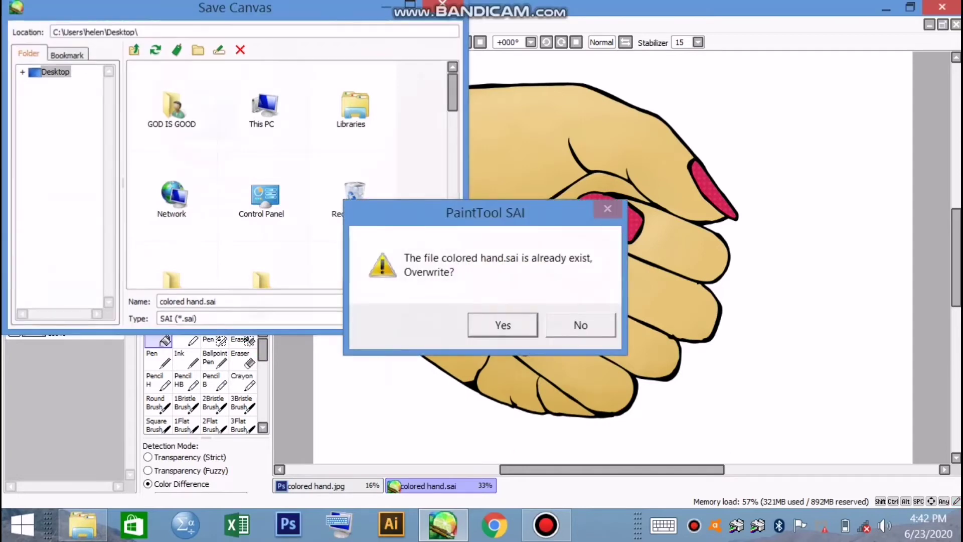
key("Return")
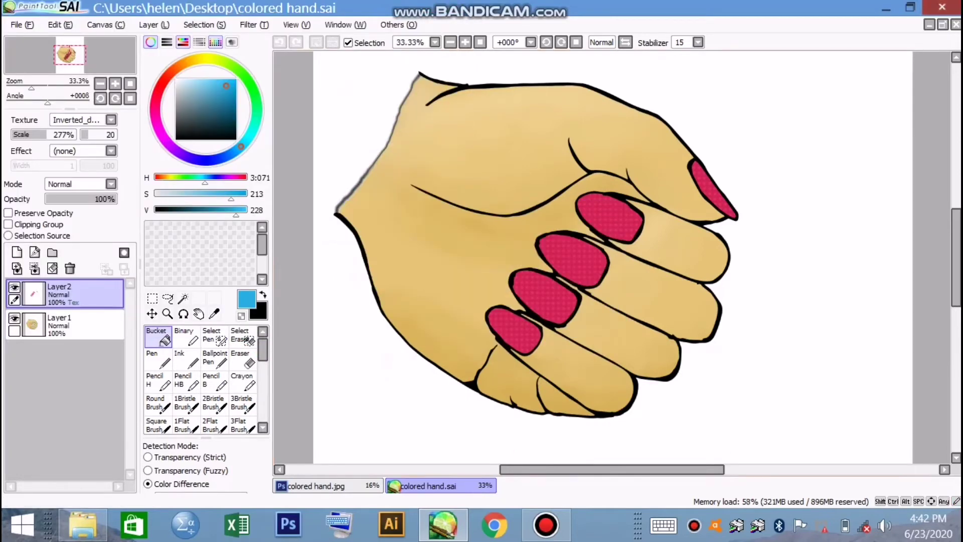
- Close the program without saving again and reopen colored hand.sai from the desktop
key("alt+F4")
key("n")
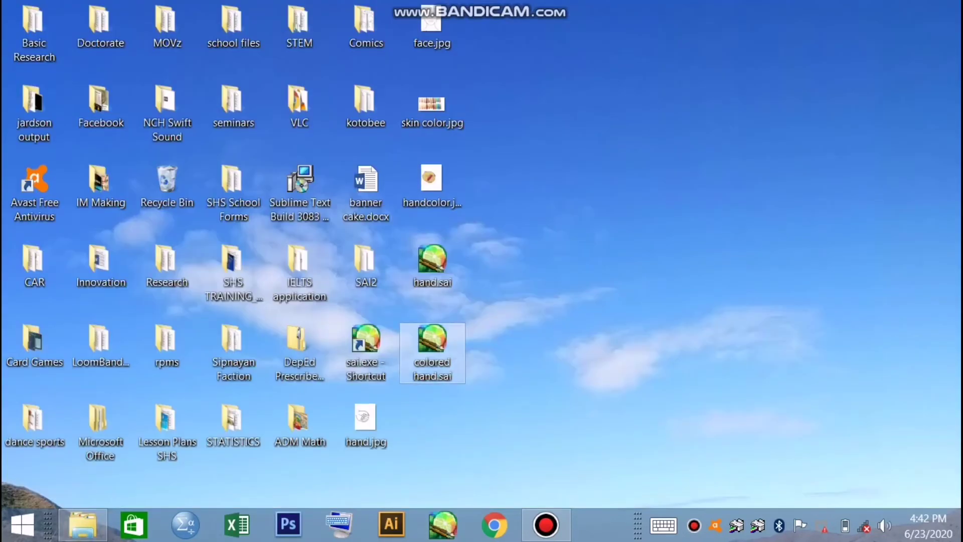
double_click(429, 353)
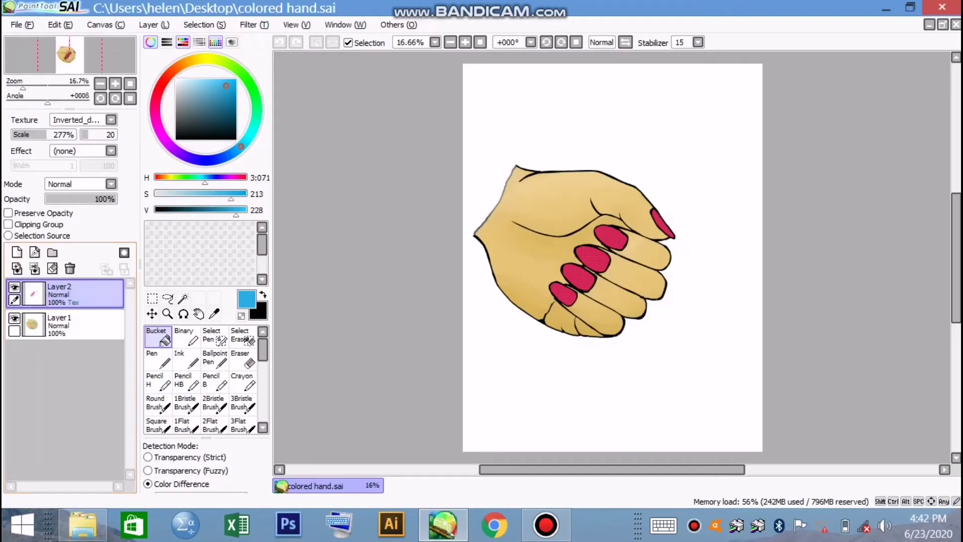
- Recolor all five fingernails golden yellow on Layer2 with the Bucket
left_click(196, 59)
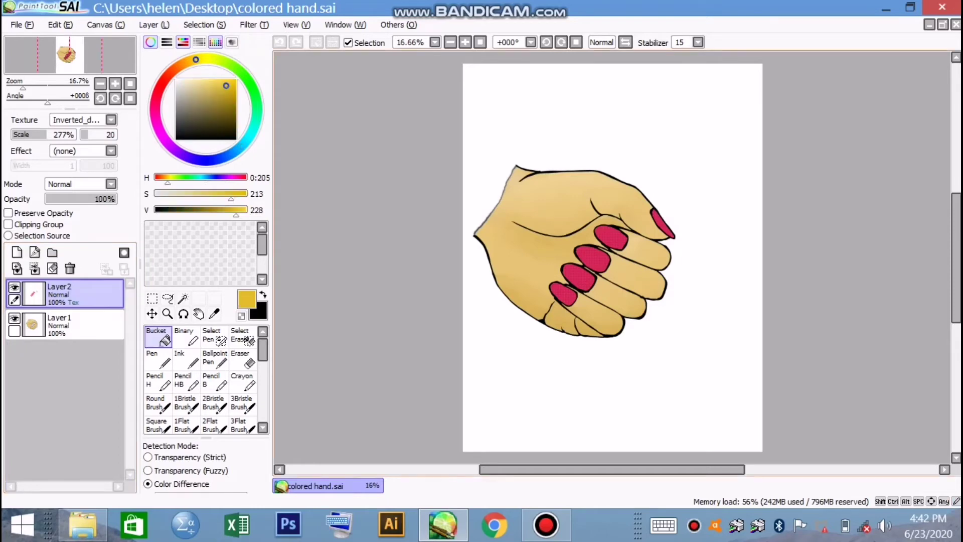
left_click(611, 237)
left_click(663, 222)
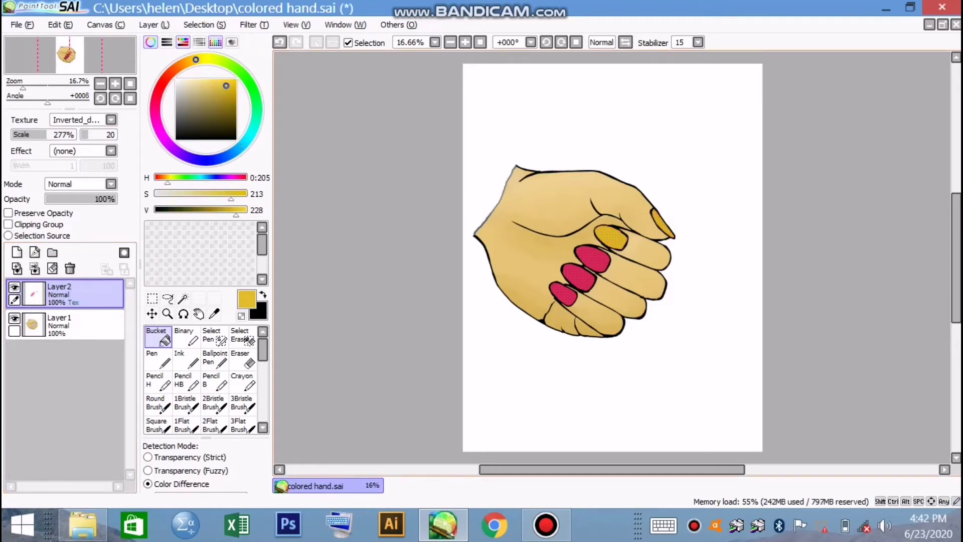
left_click(593, 258)
left_click(578, 278)
left_click(563, 294)
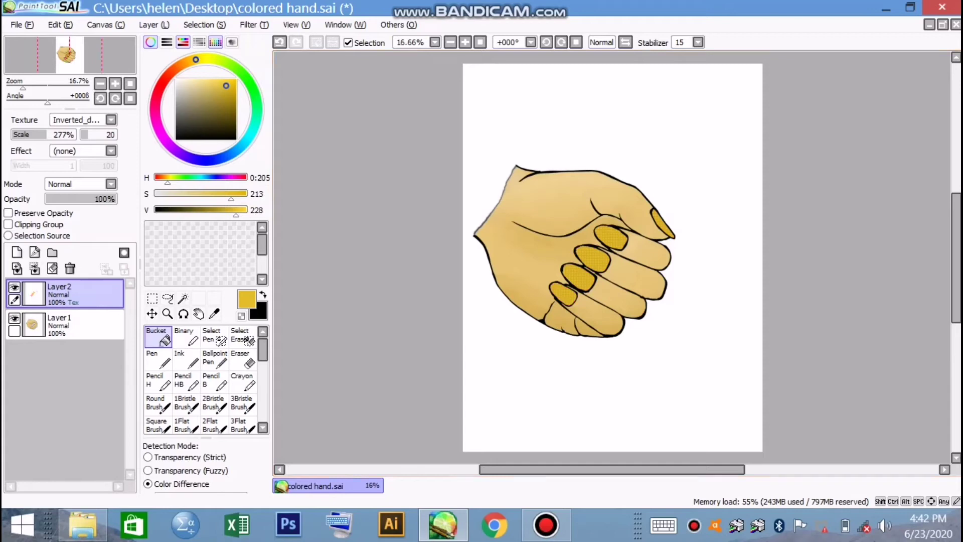
- Recolor all five fingernails orange on Layer2 with the Bucket
left_click(183, 63)
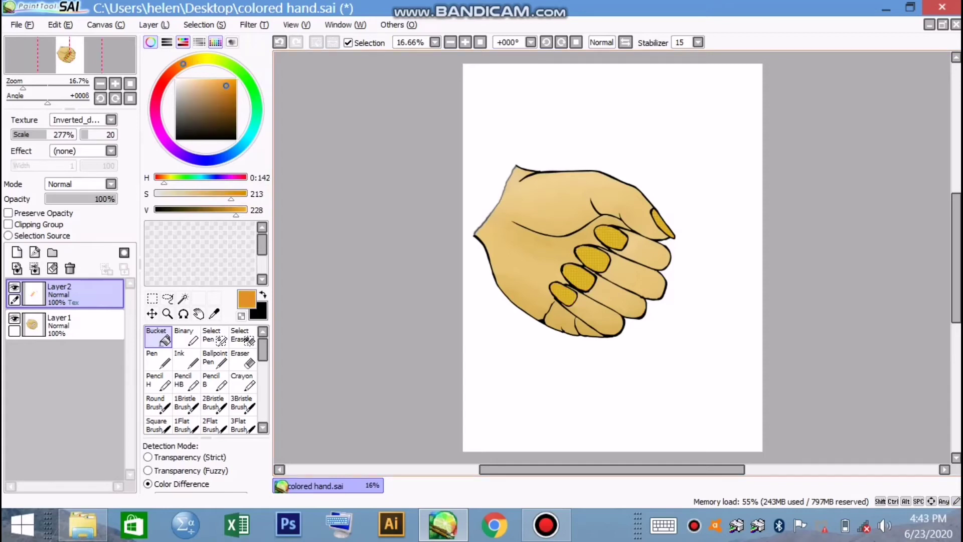
left_click(563, 295)
left_click(578, 278)
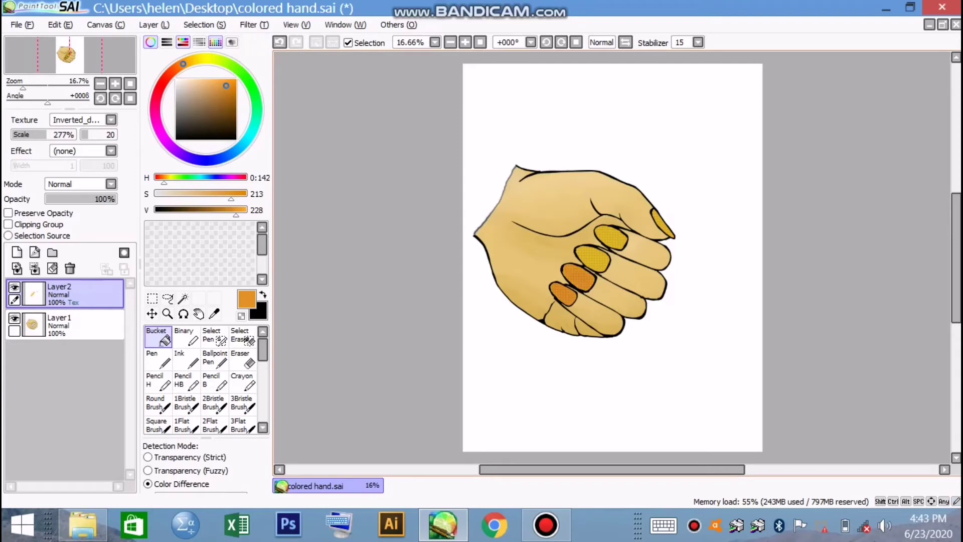
left_click(593, 259)
left_click(611, 236)
left_click(663, 223)
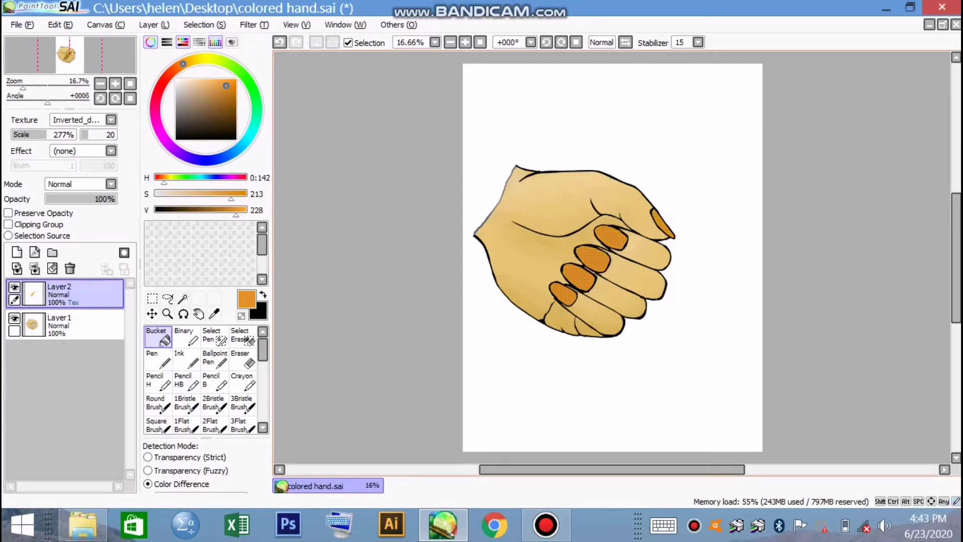
- Recolor all five fingernails blue on Layer2 with the Bucket
left_click(236, 151)
left_click(563, 294)
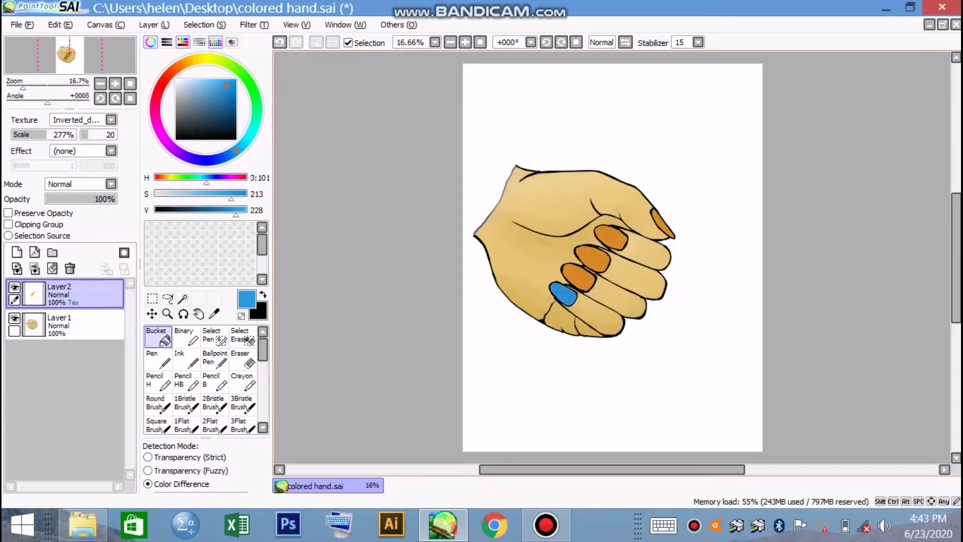
left_click(578, 277)
left_click(593, 259)
left_click(611, 237)
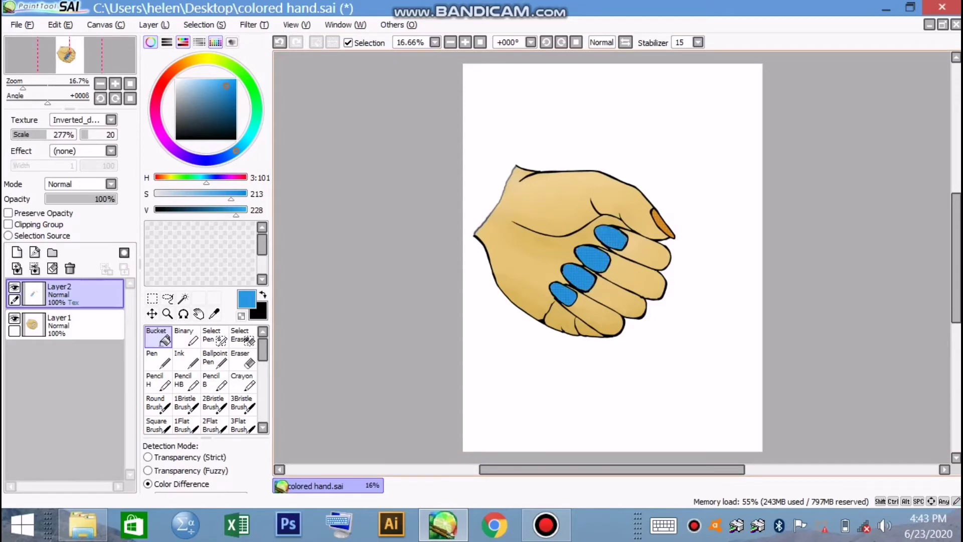
left_click(662, 223)
- Save a copy of the artwork to the desktop as colored hand.jpg in JPEG format, accepting the proposed compression settings
left_click(23, 24)
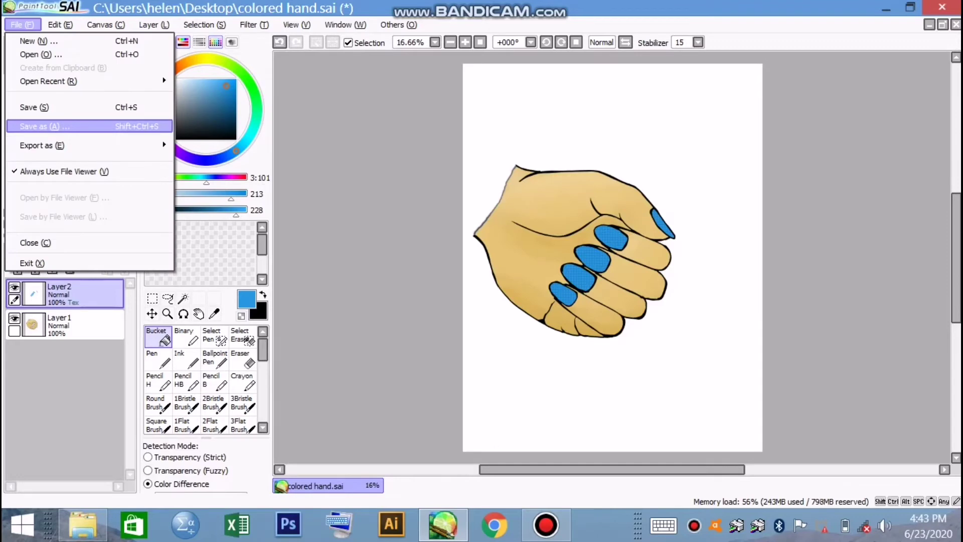
key("Return")
left_click(382, 318)
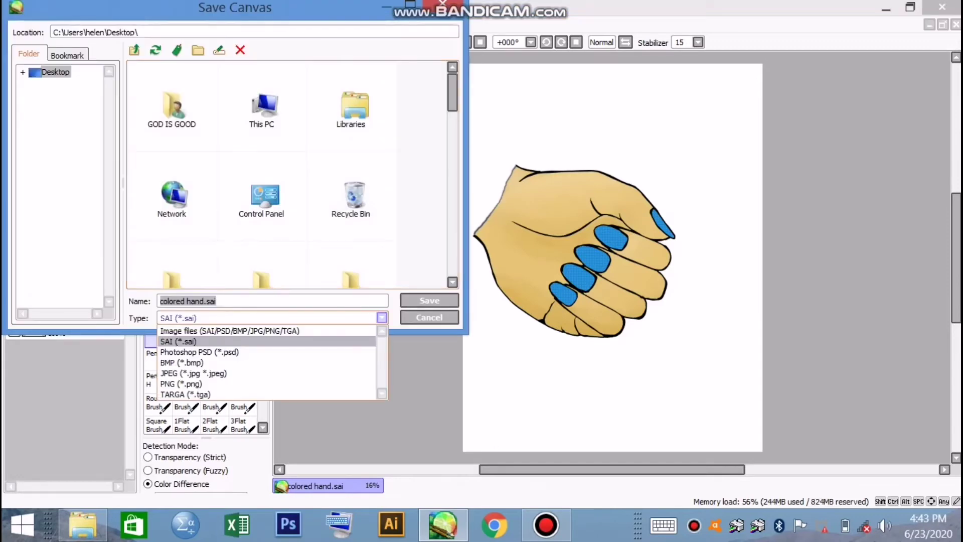
left_click(193, 373)
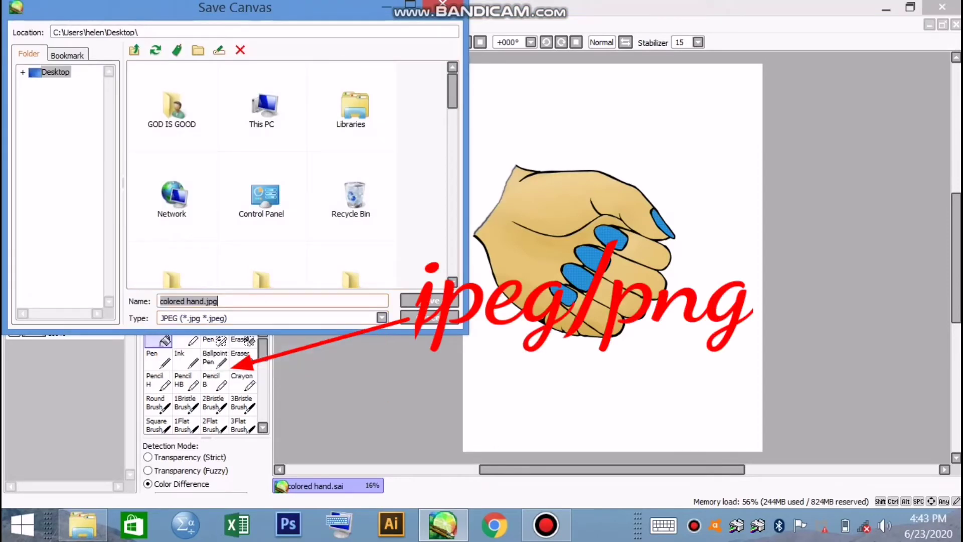
left_click(428, 301)
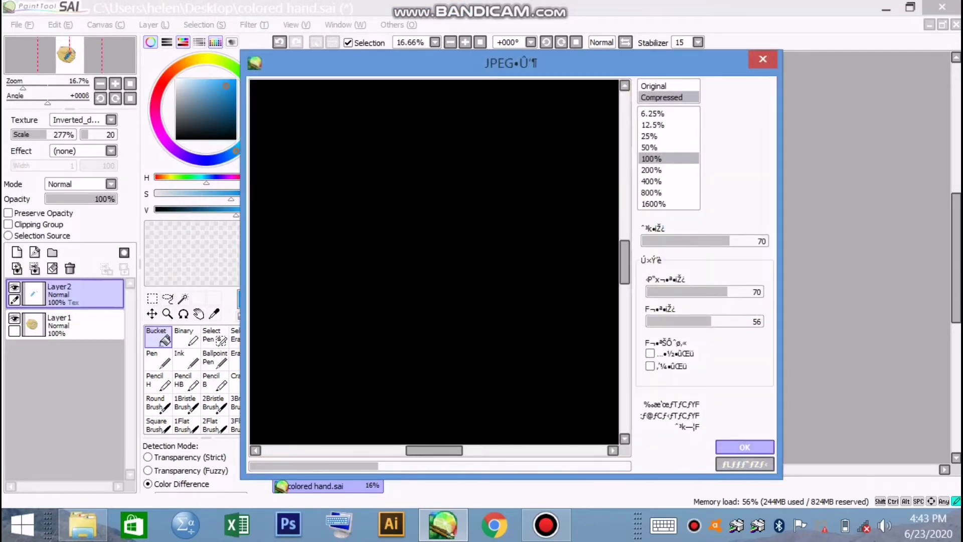
left_click(744, 447)
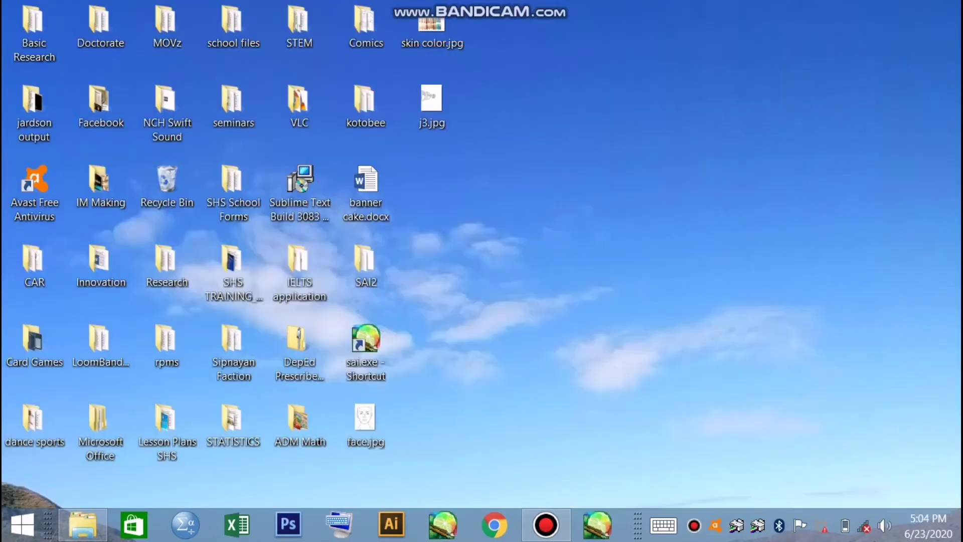
- Open the j3.jpg line drawing from the desktop in PaintTool SAI
left_click(431, 106)
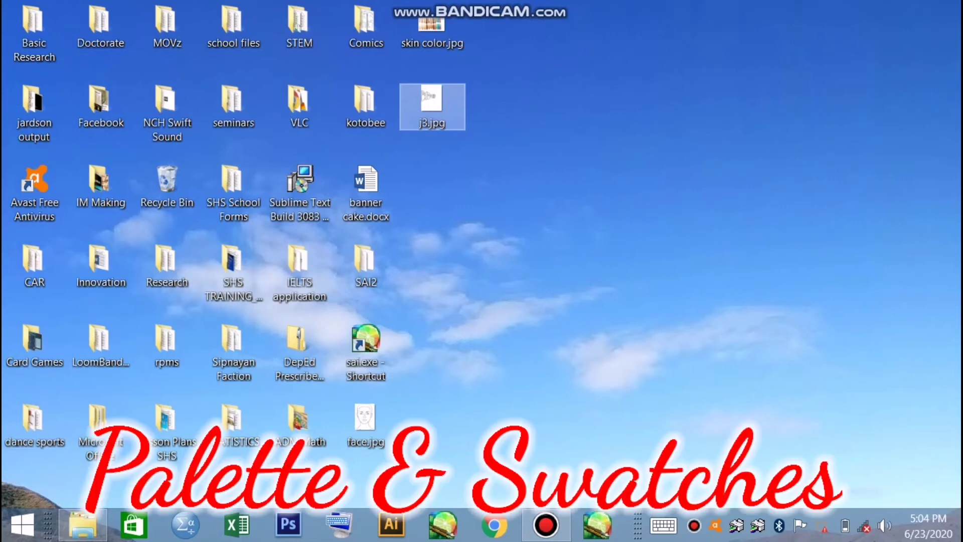
left_click_drag(432, 107, 369, 349)
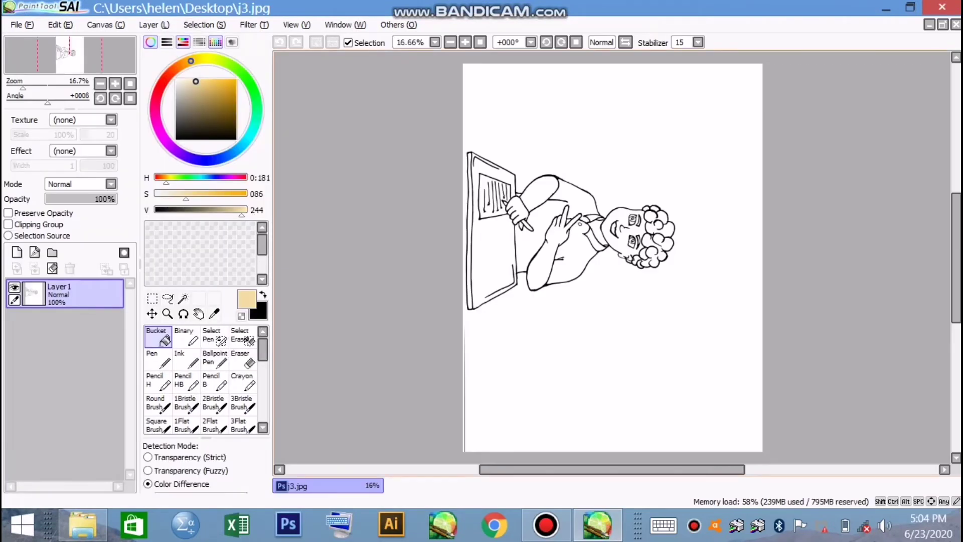
- Apply the Hue and Saturation filter to the j3.jpg drawing with hue +28 and saturation +26
left_click(254, 25)
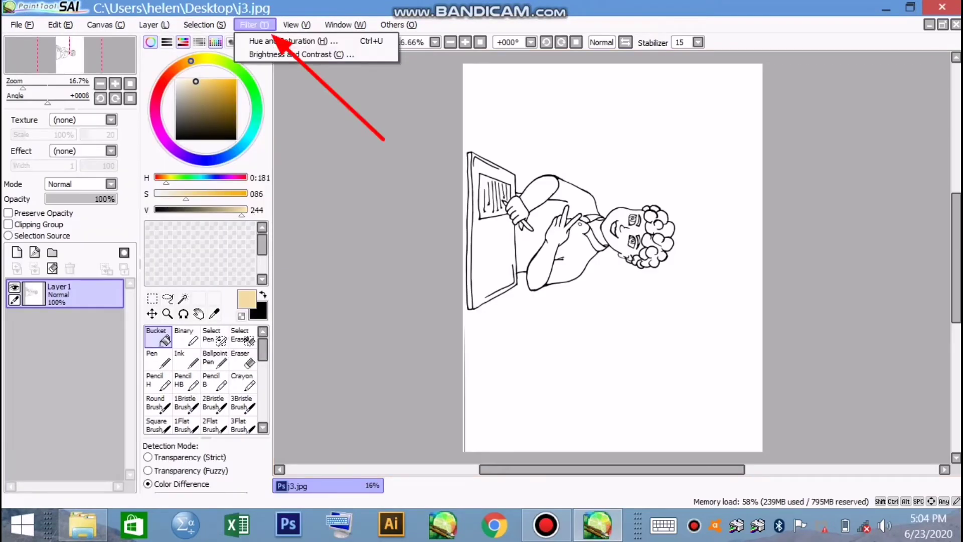
left_click(311, 42)
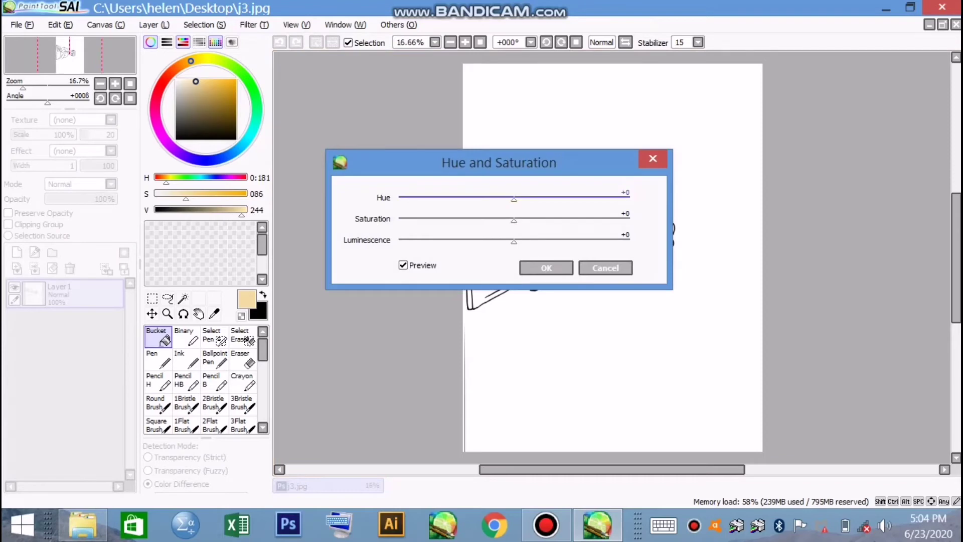
left_click(546, 198)
left_click_drag(514, 220, 543, 219)
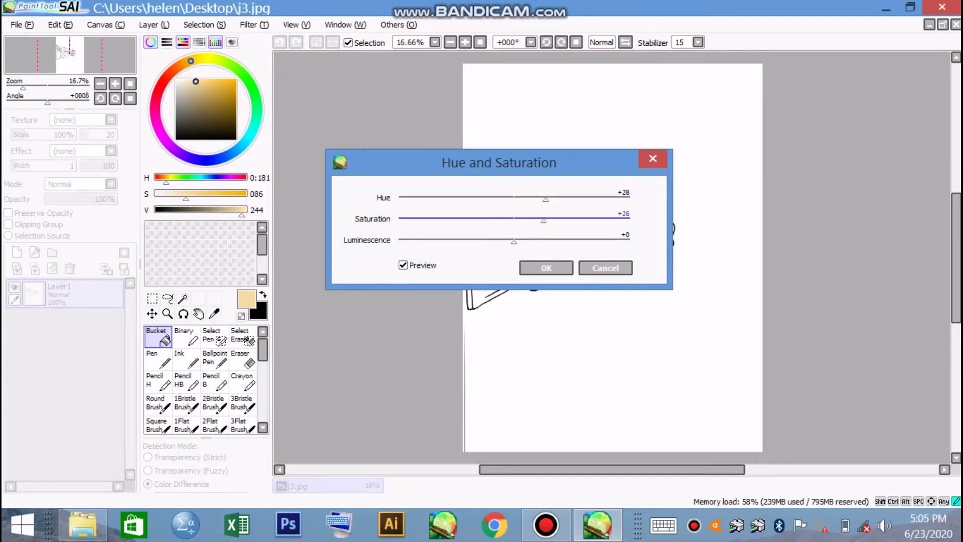
left_click(546, 268)
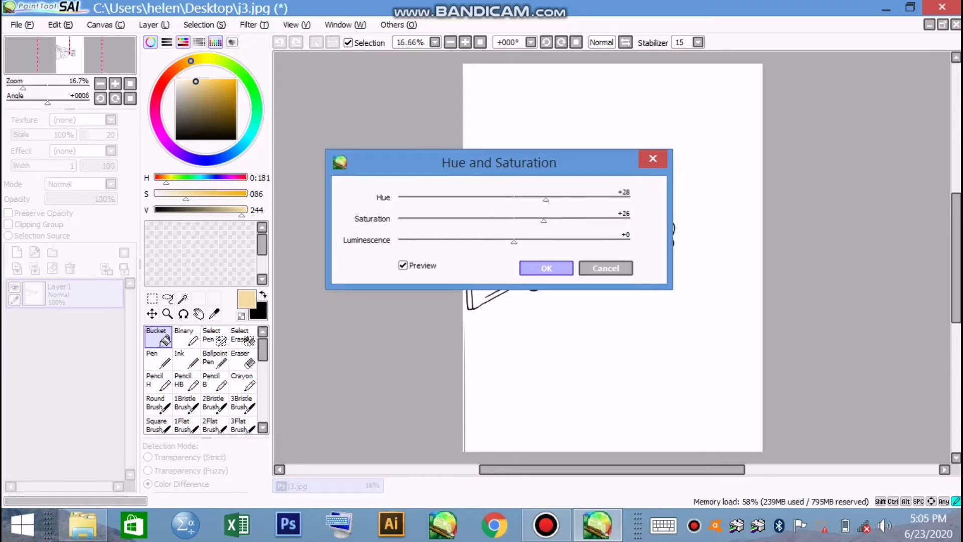
- Apply the Brightness and Contrast filter to the j3.jpg drawing with brightness +29, contrast +29 and color deepen +61
left_click(254, 24)
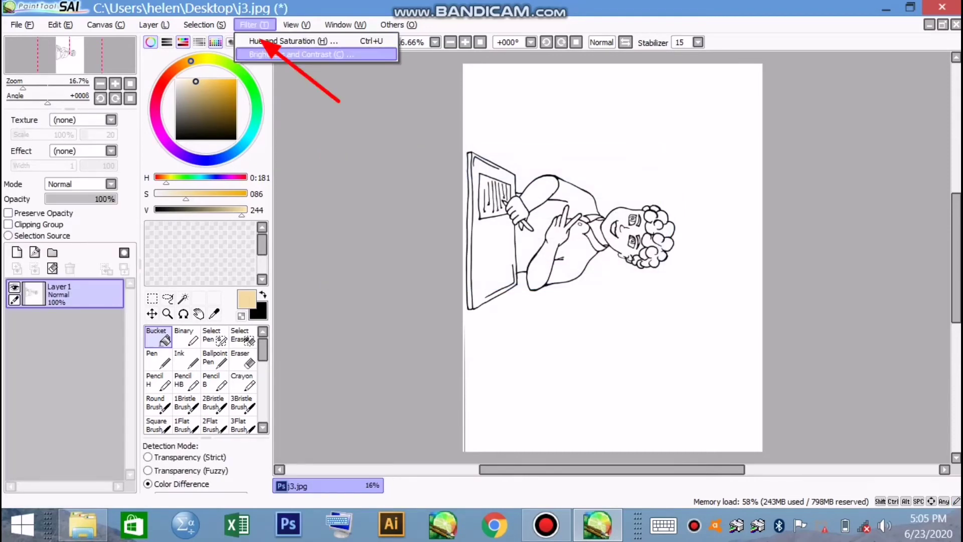
left_click(296, 55)
left_click(562, 207)
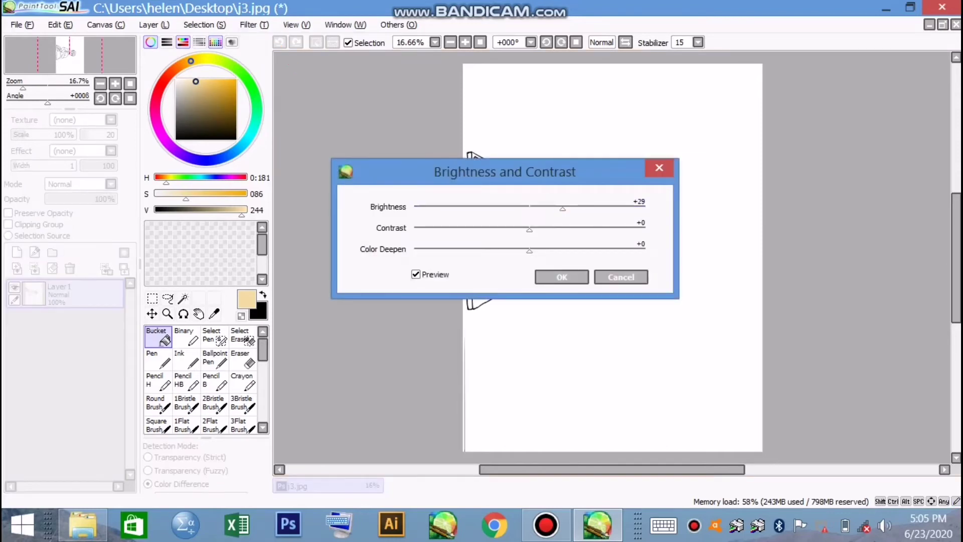
left_click(562, 229)
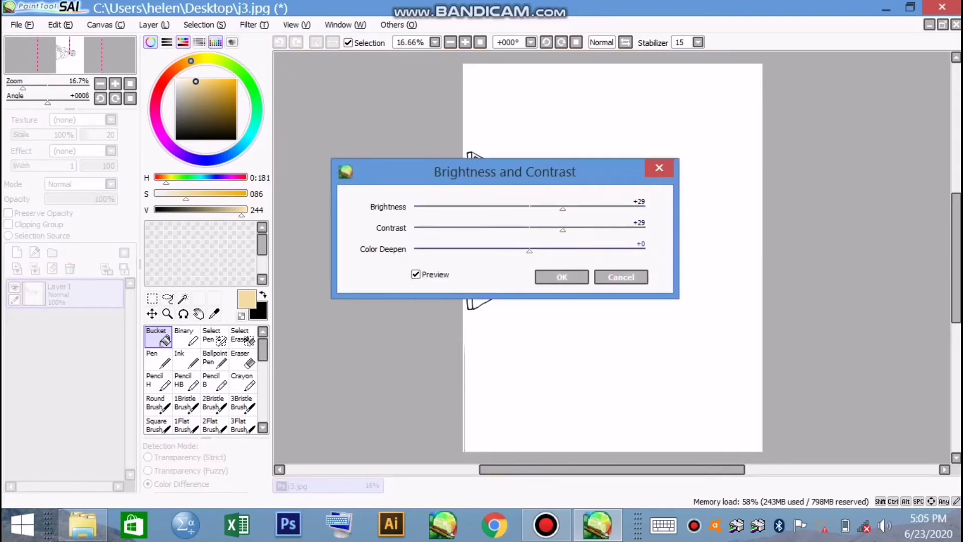
left_click(599, 250)
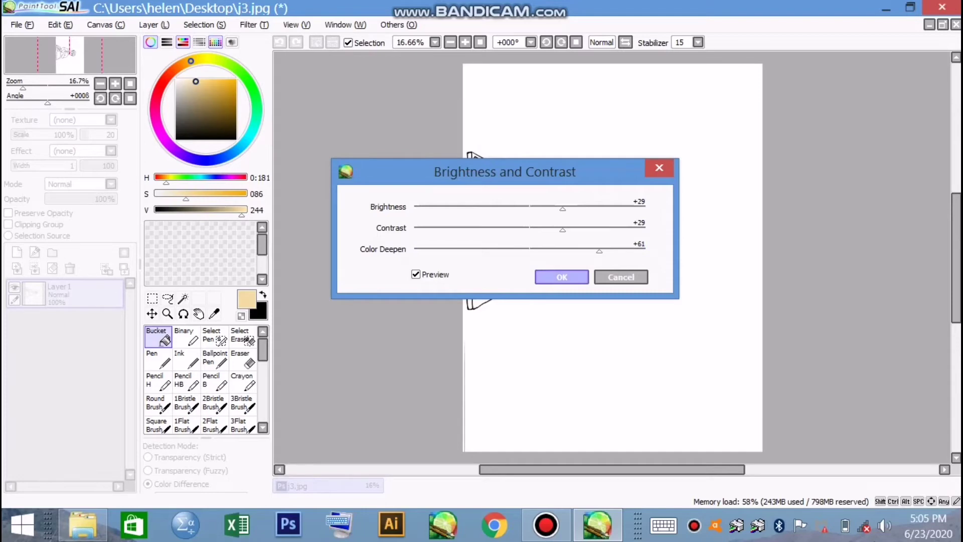
left_click(561, 276)
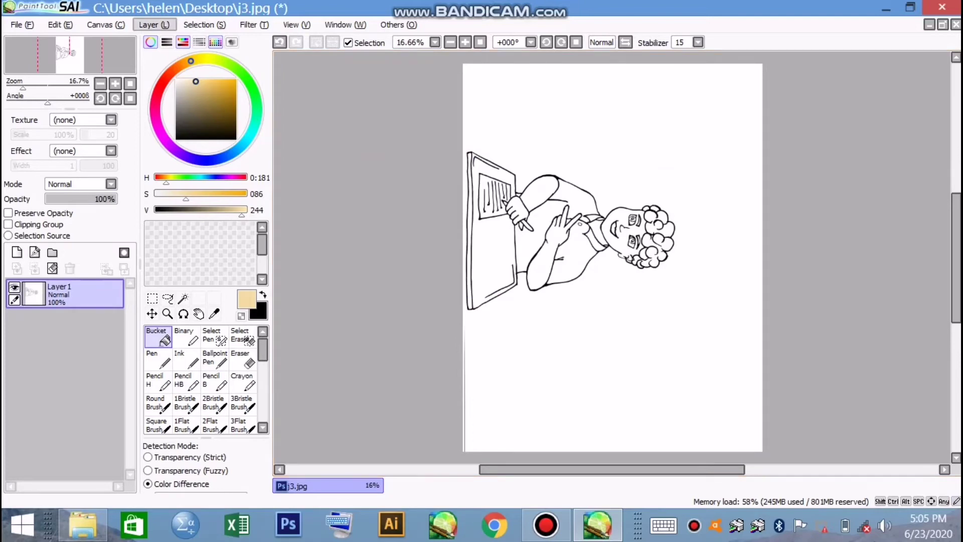
- Convert Layer1's luminance to transparency and rotate the canvas view to -90° so the figure stands upright, magnified to 33.33%
left_click(152, 24)
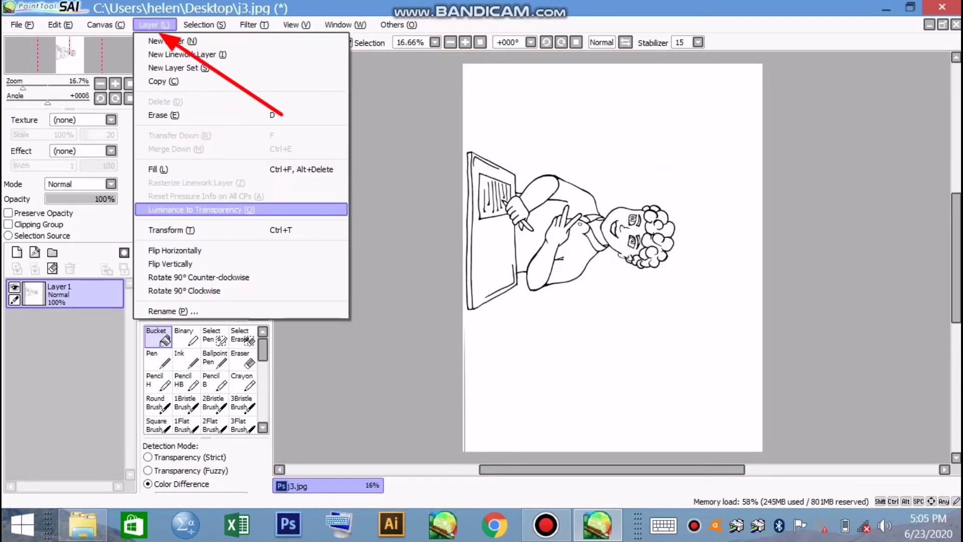
left_click(200, 209)
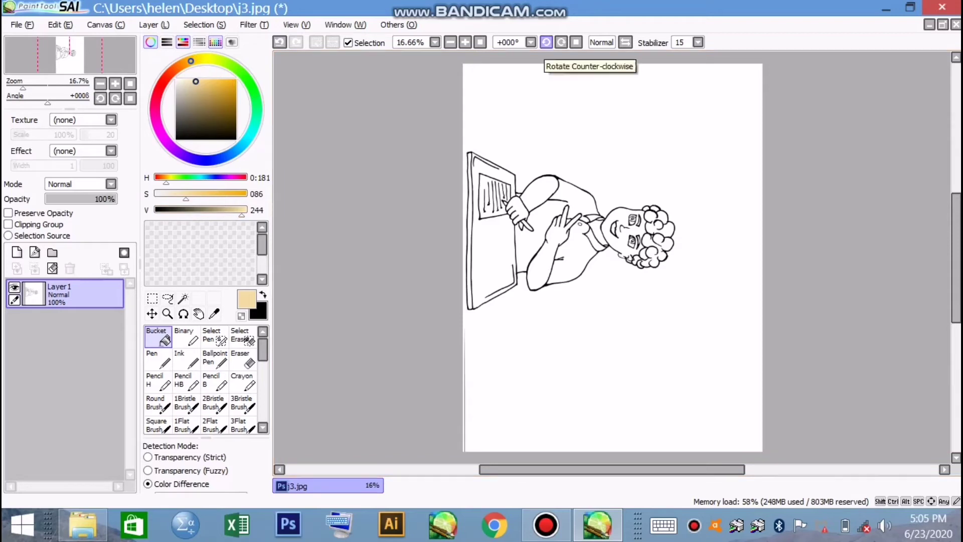
left_click(546, 42)
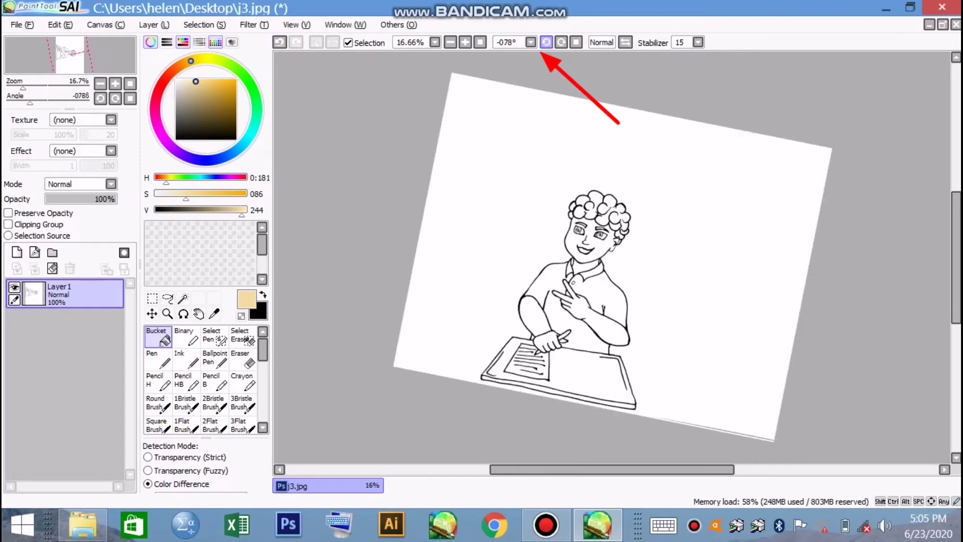
left_click(561, 43)
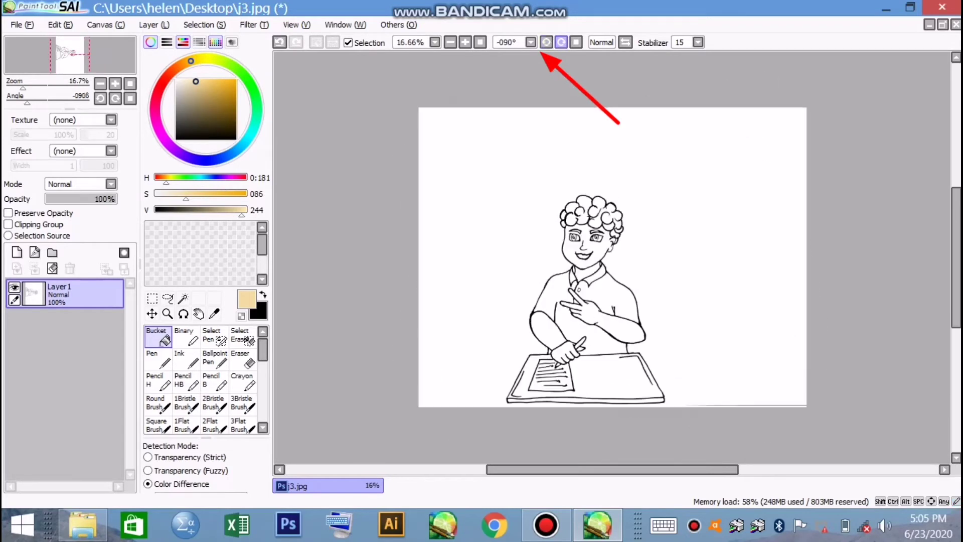
left_click(464, 42)
left_click(465, 42)
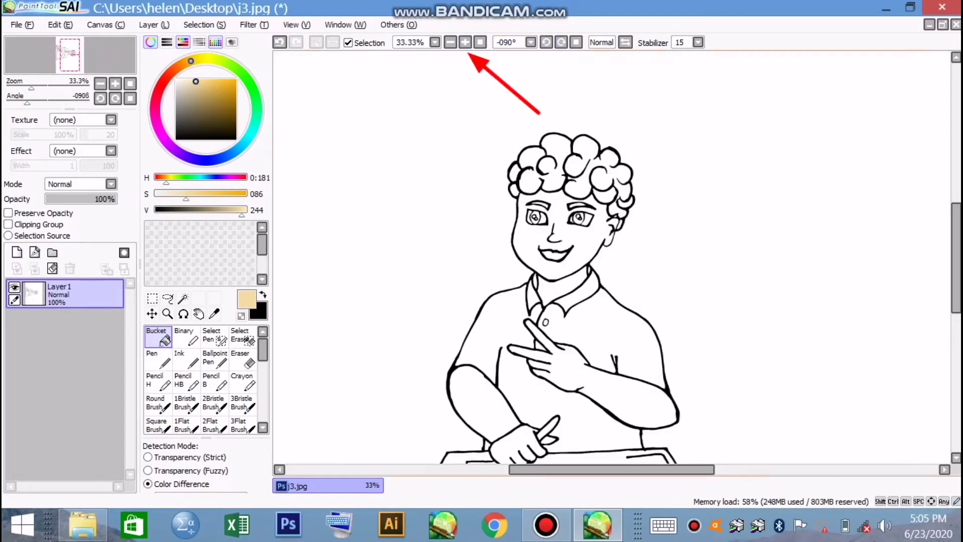
scroll(559, 261, "down", 3)
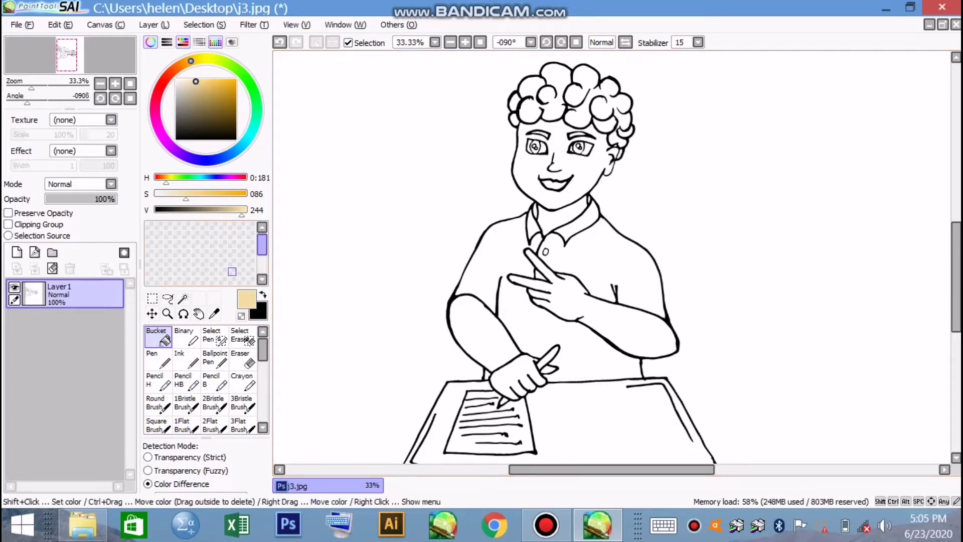
- Select the boy's face, neck, both forearms and both hands with the Magic Wand
left_click(183, 299)
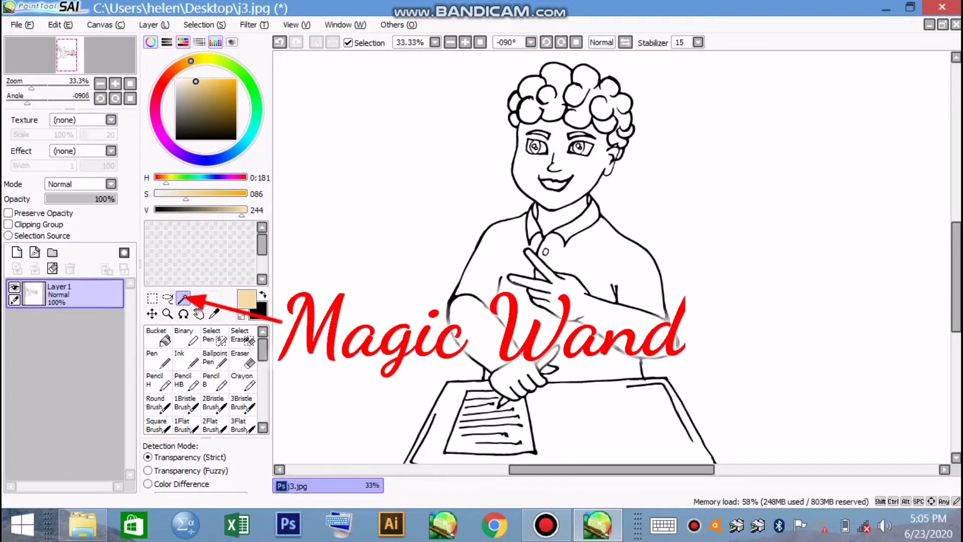
left_click(561, 217)
left_click(560, 163)
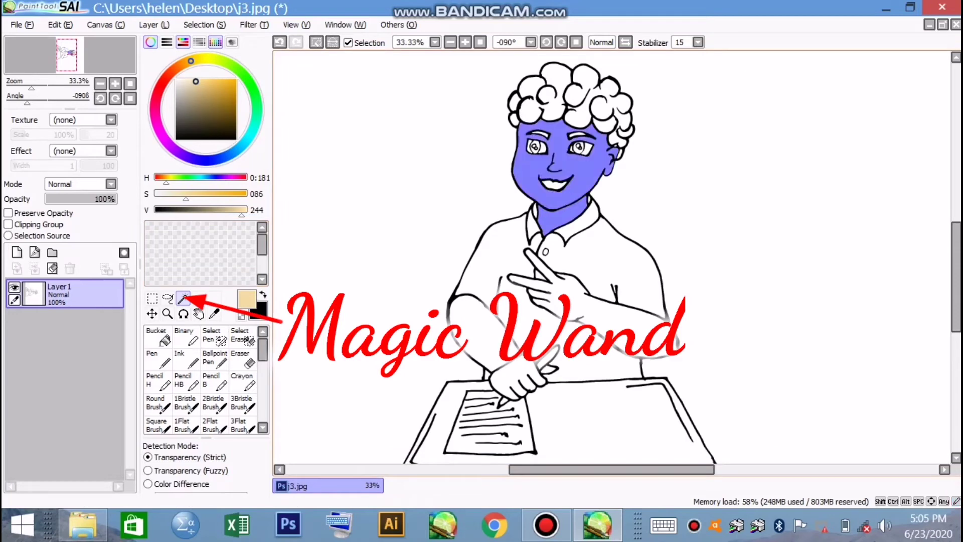
left_click(478, 328)
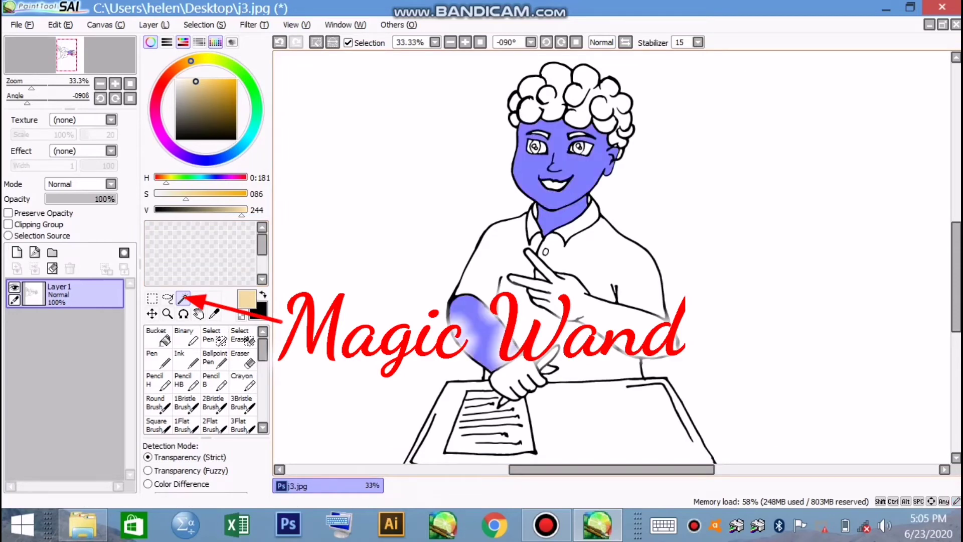
left_click(515, 374)
left_click(612, 321)
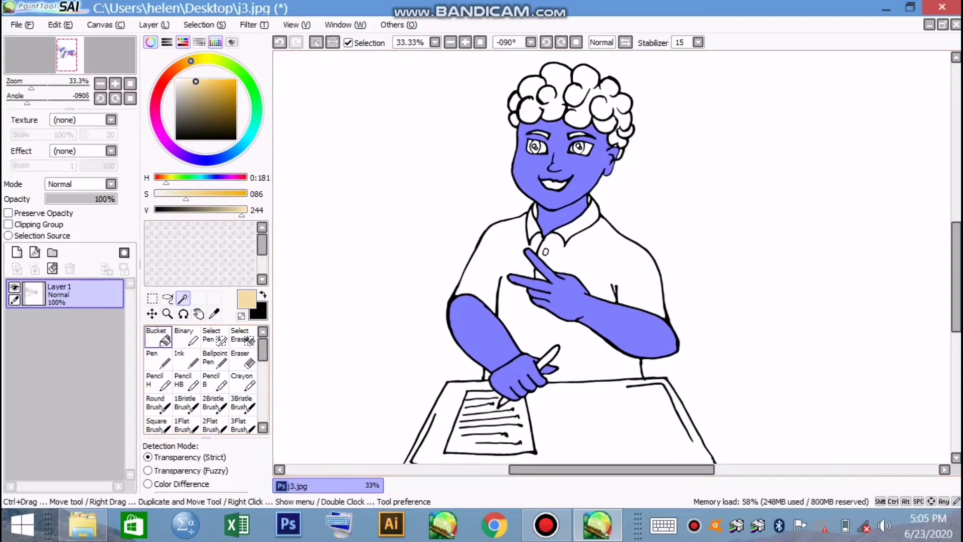
- Fill the selected face, neck, arms and hands with a golden tan (saturation 138, value 240) using the Bucket
left_click(159, 337)
left_click(218, 90)
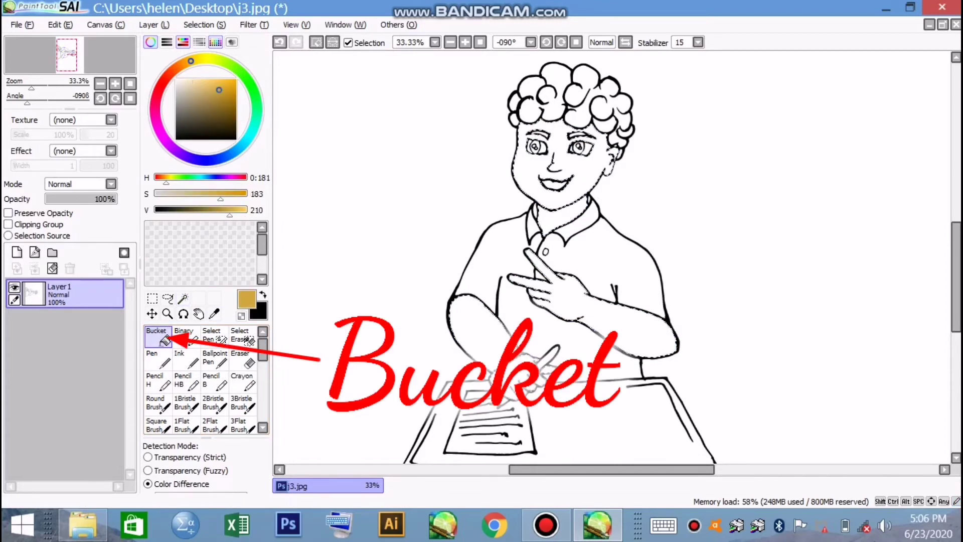
left_click(208, 83)
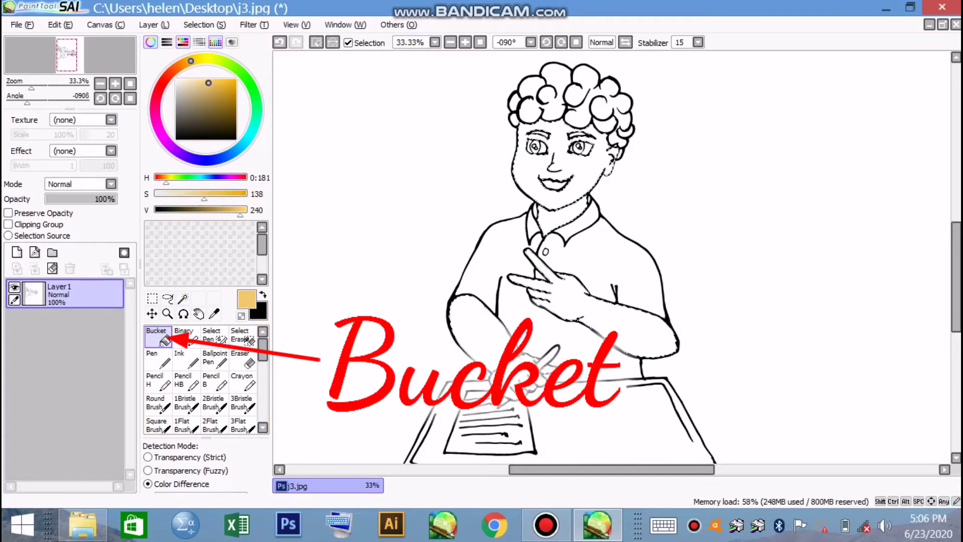
left_click(561, 217)
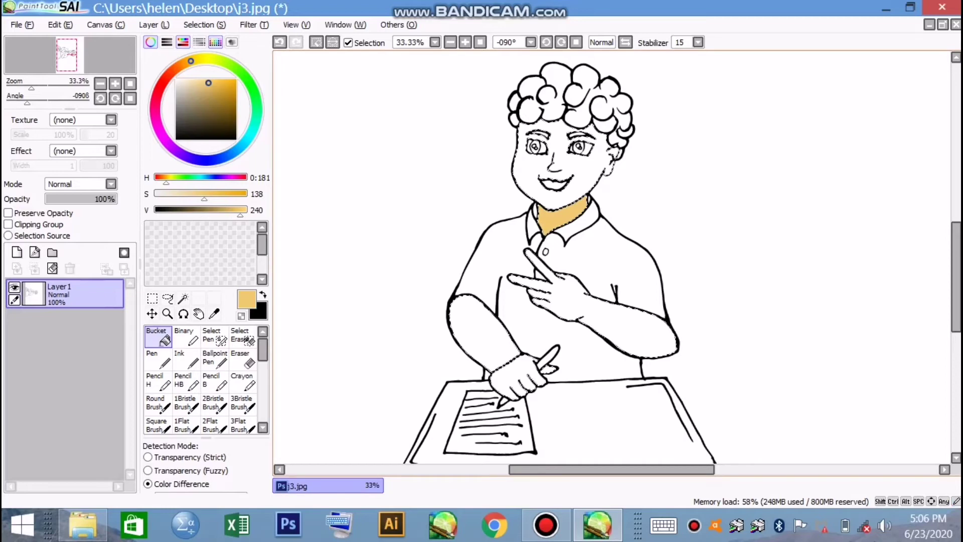
left_click(537, 170)
left_click(627, 321)
left_click(472, 331)
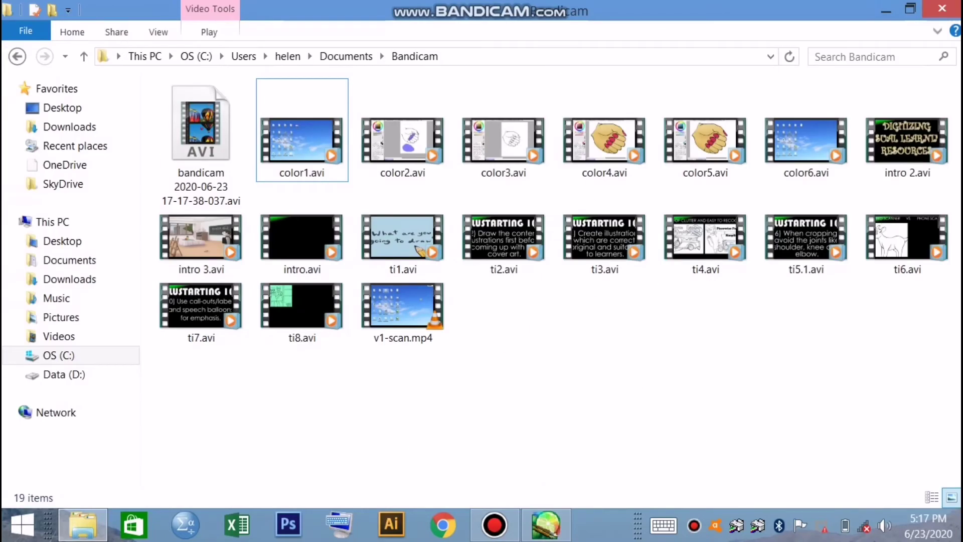
- Open the skin color.jpg palette from the desktop in PaintTool SAI as a reference, viewed at 200%
left_click(886, 9)
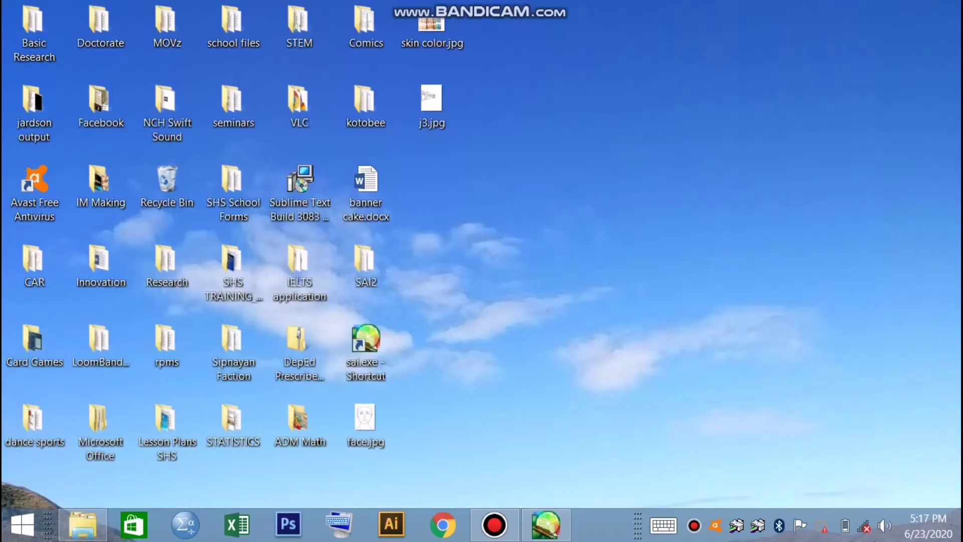
left_click_drag(431, 30, 545, 524)
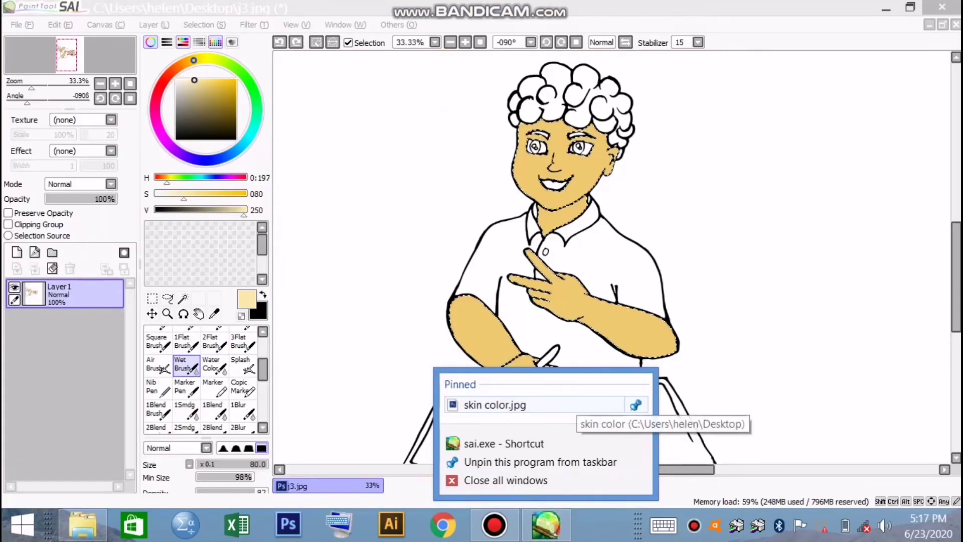
left_click(497, 404)
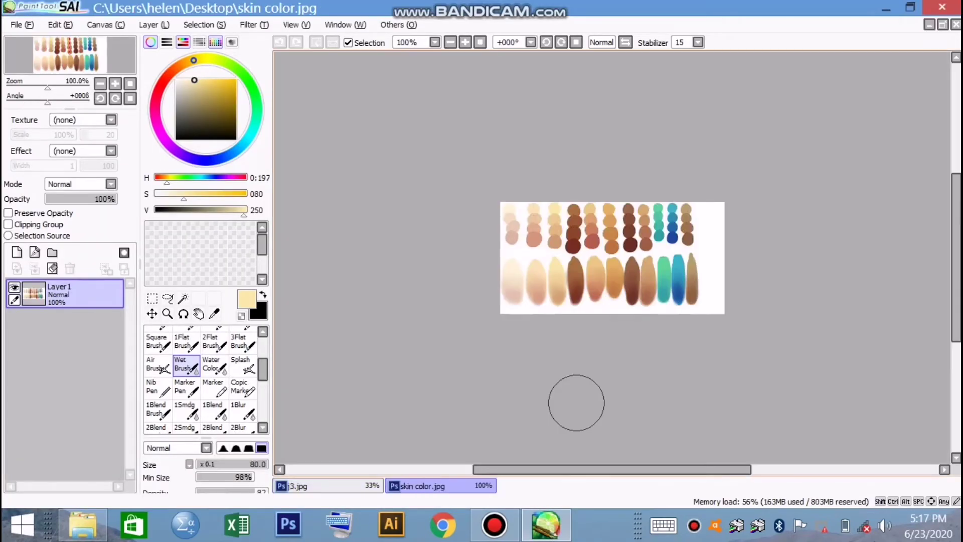
left_click(465, 42)
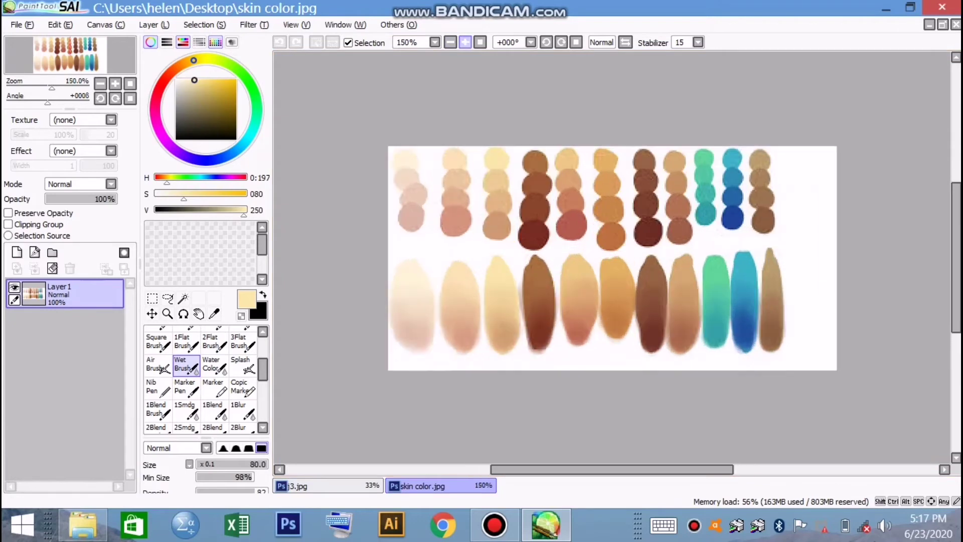
left_click(465, 43)
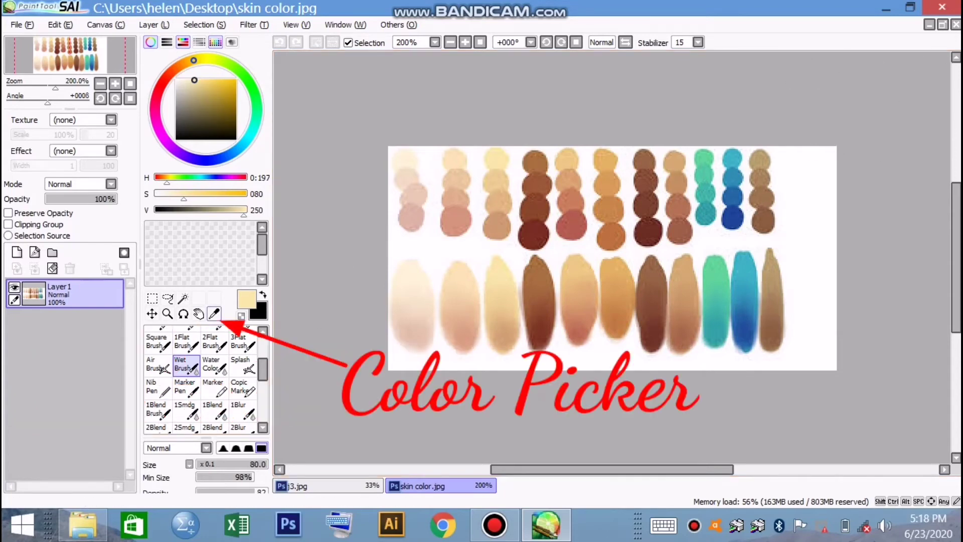
- Sample the second tone of the third skin swatch column in skin color.jpg and refill j3.jpg's face, neck, arms and hands with the Bucket
left_click(214, 314)
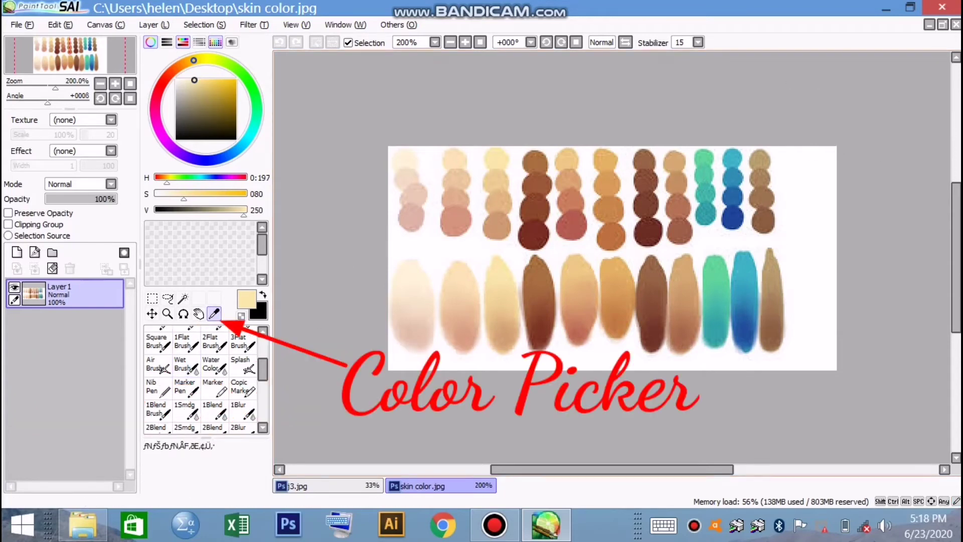
left_click(496, 181)
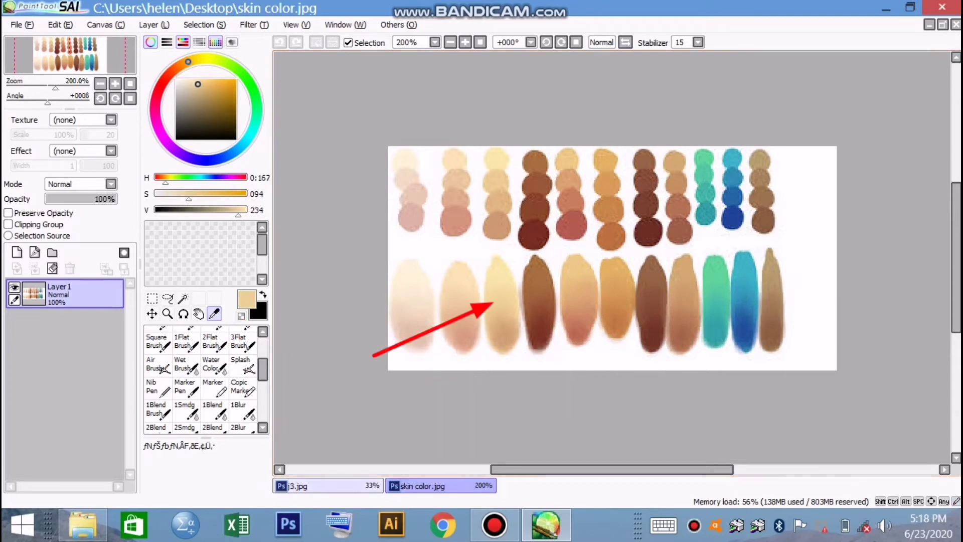
left_click(329, 486)
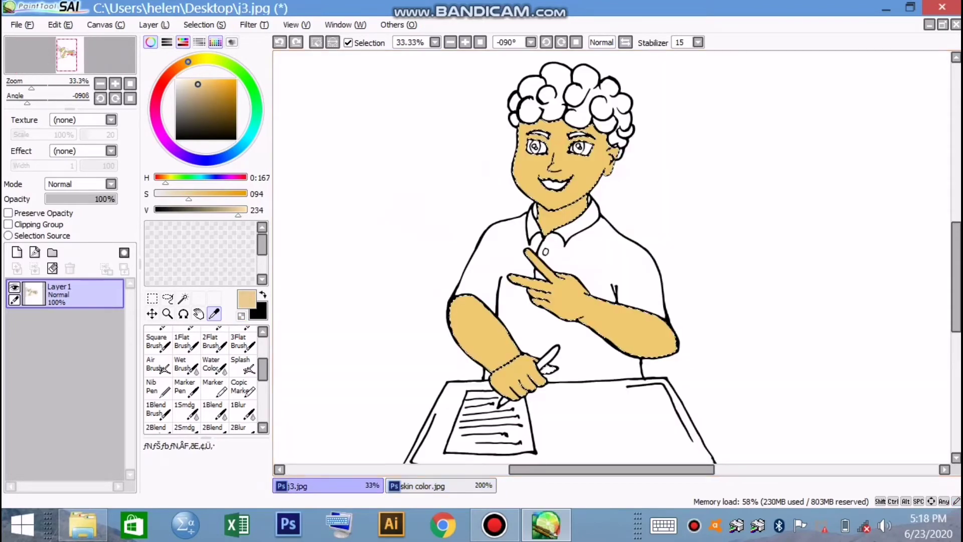
left_click_drag(262, 368, 262, 346)
left_click(158, 337)
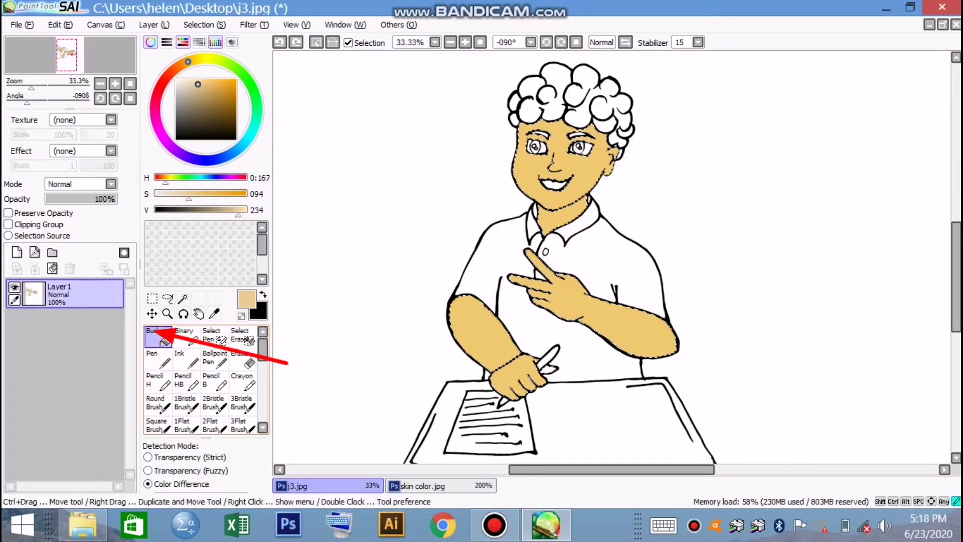
left_click(557, 163)
left_click(560, 217)
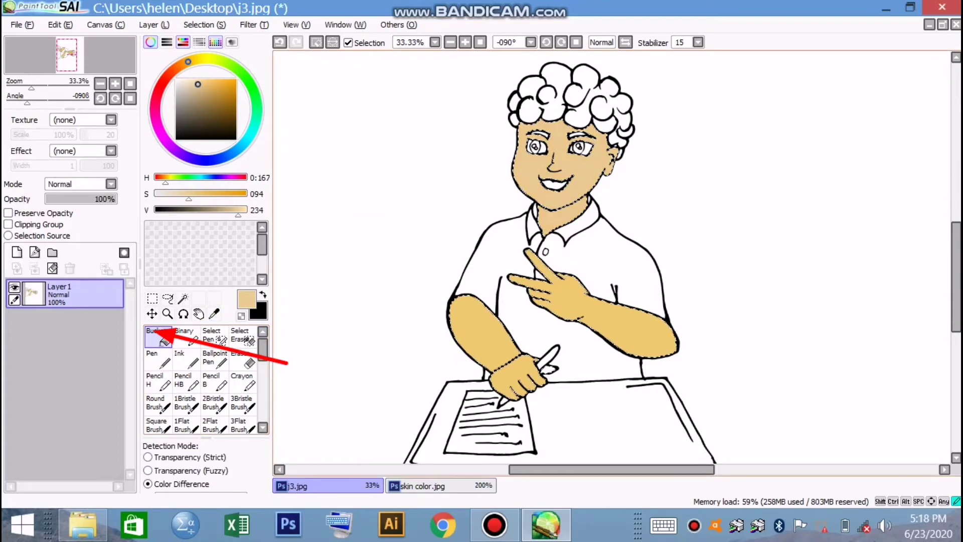
left_click(622, 326)
left_click(479, 326)
left_click(515, 375)
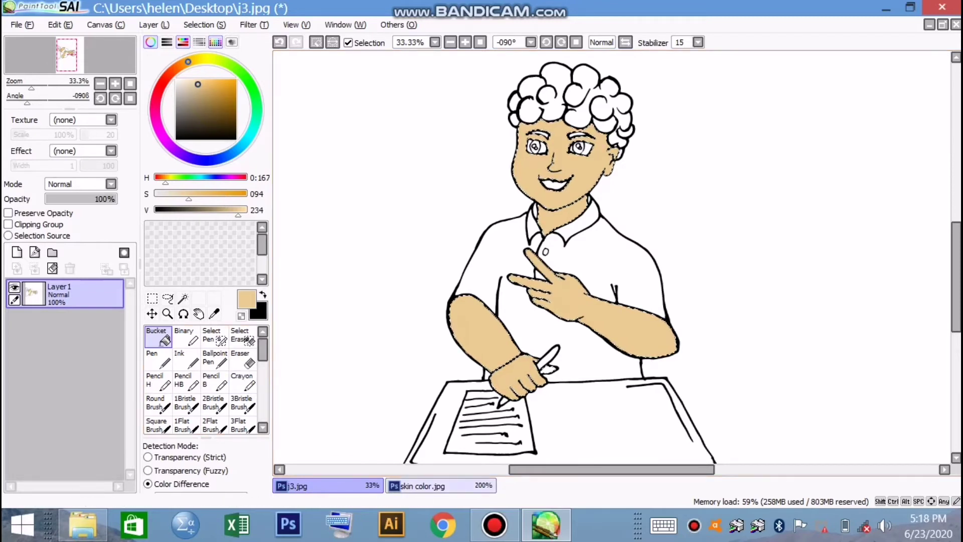
- Sample the darker tan near the lower end of the third blended swatch in skin color.jpg and return to j3.jpg
left_click(441, 485)
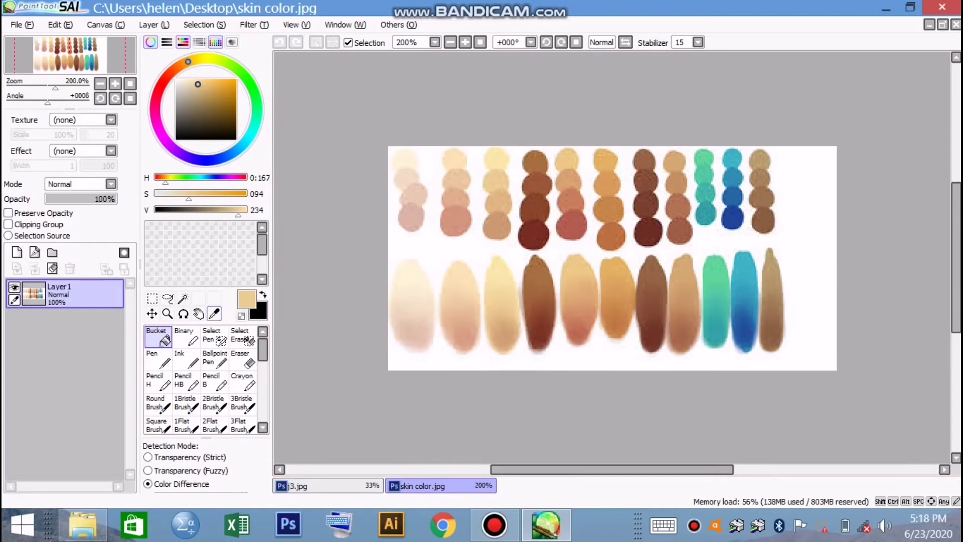
left_click(215, 314)
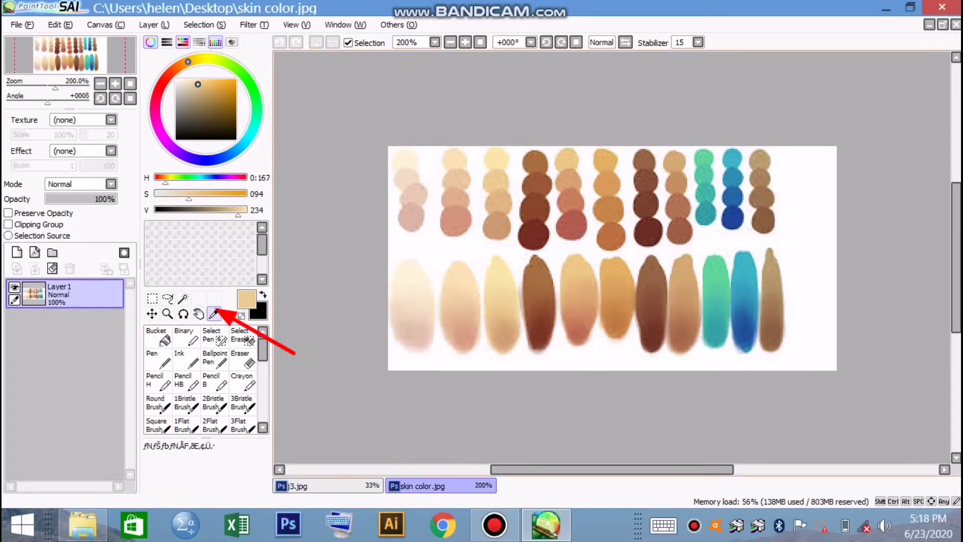
left_click(503, 333)
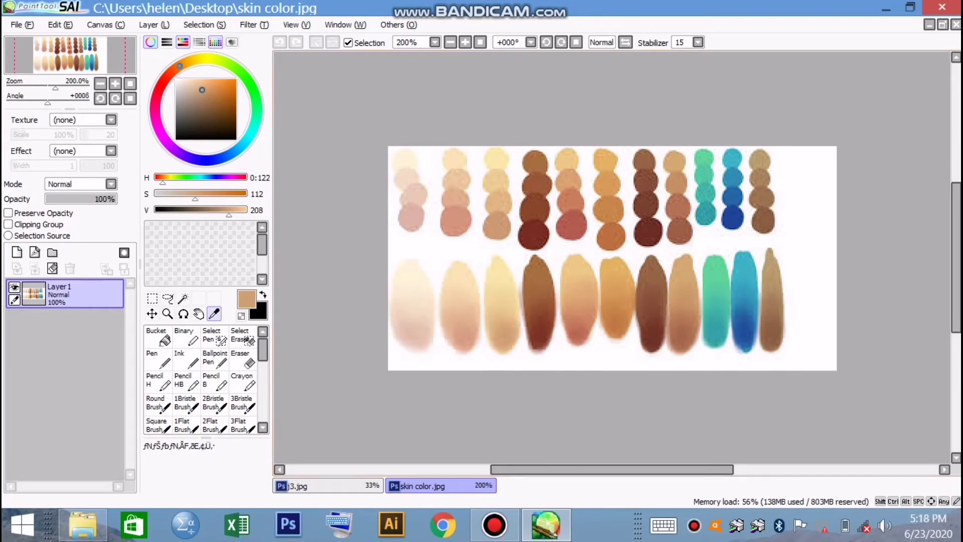
left_click(328, 485)
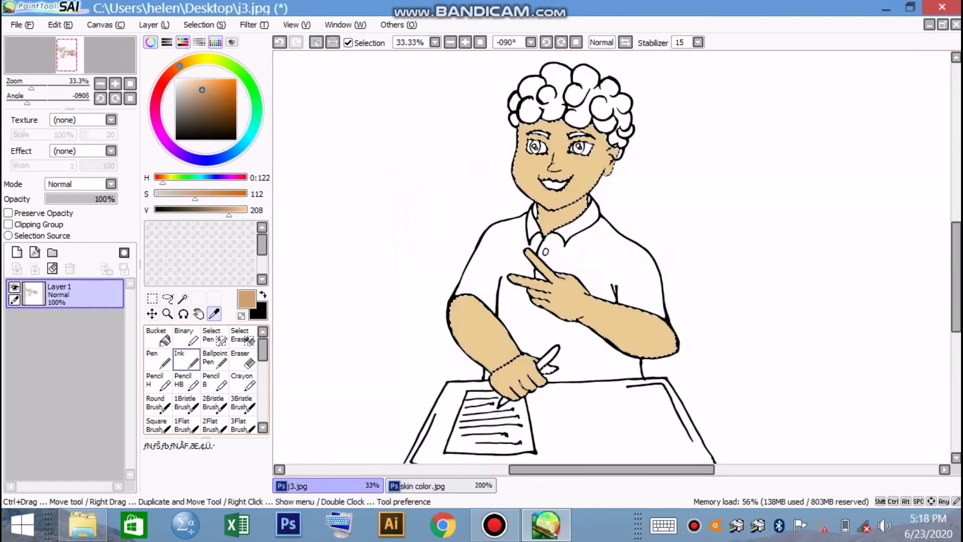
- Shade the cheeks, forehead, neck and undersides of both forearms with the Wet Brush at size 80
left_click_drag(262, 350, 263, 367)
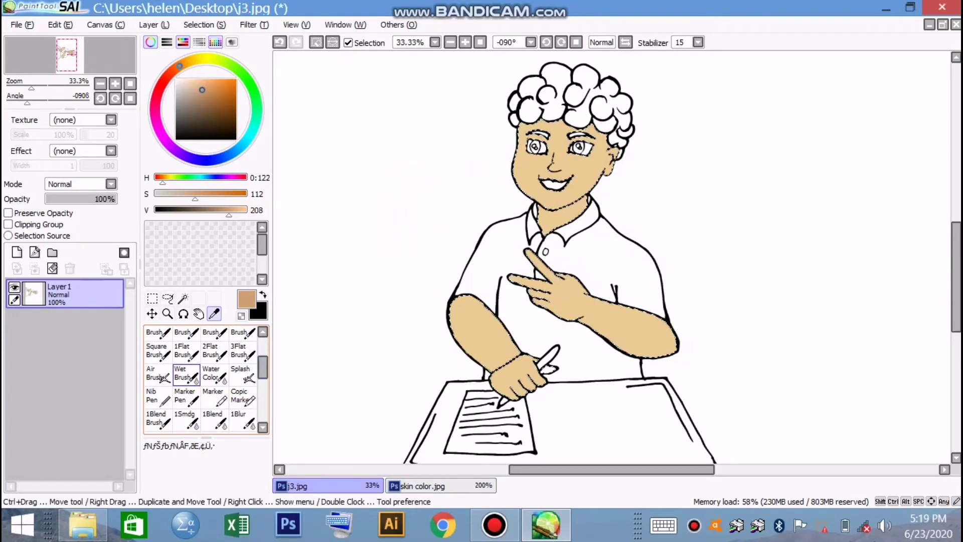
left_click(186, 374)
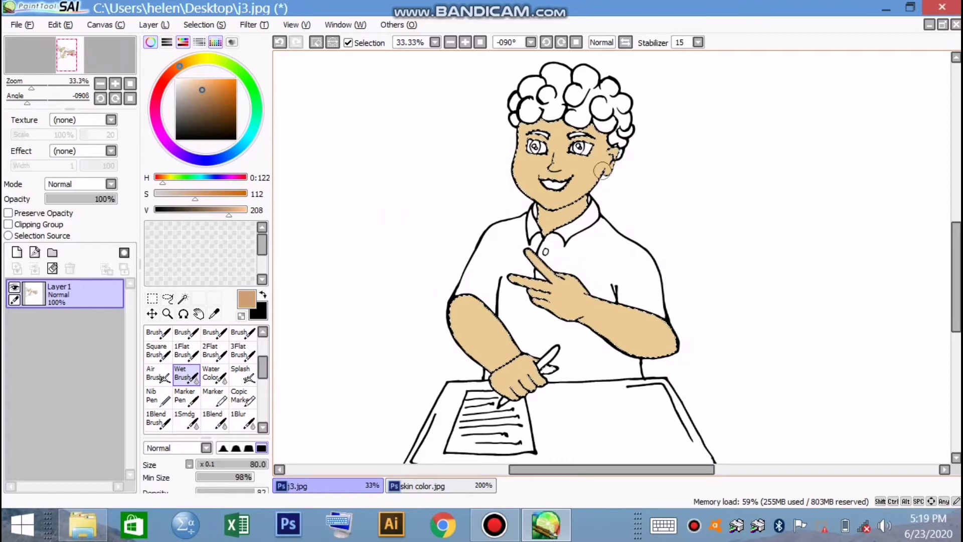
mouse_move(606, 170)
left_mouse_down()
mouse_move(519, 169)
mouse_move(525, 181)
mouse_move(513, 172)
mouse_move(546, 221)
mouse_move(582, 198)
mouse_move(549, 222)
mouse_move(572, 217)
left_mouse_up()
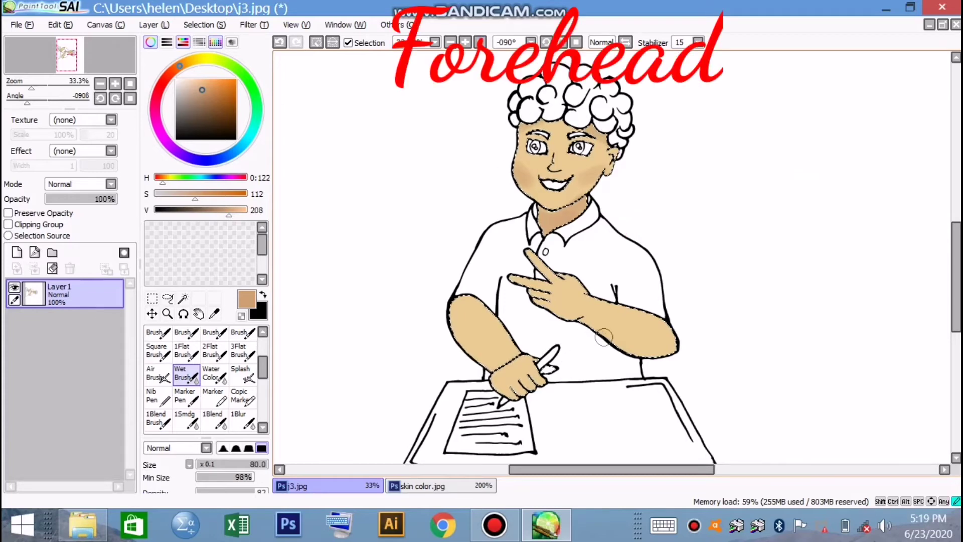
mouse_move(603, 336)
left_mouse_down()
mouse_move(673, 353)
mouse_move(626, 350)
mouse_move(585, 333)
left_mouse_up()
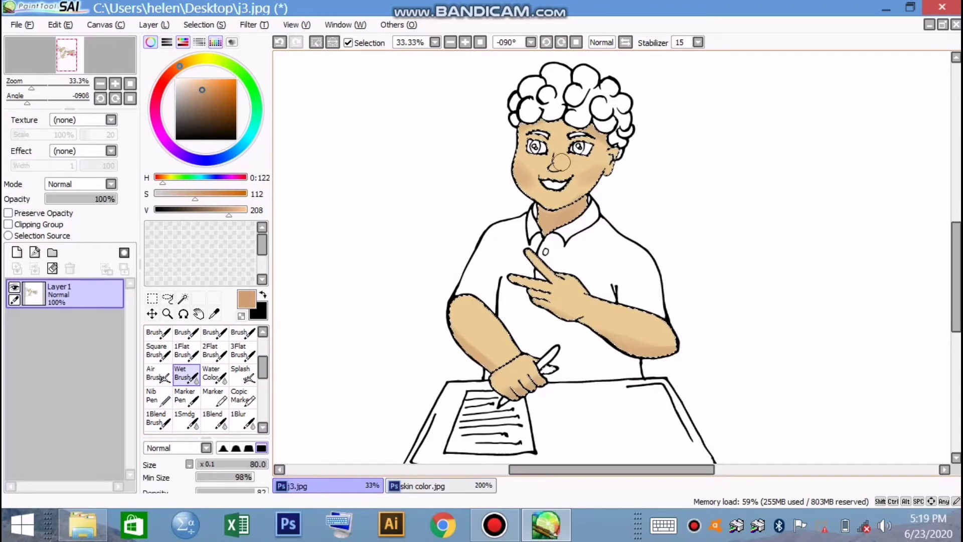
- Reduce the Wet Brush to size 40 and shade the side of the nose
key("bracketleft")
key("bracketleft")
key("bracketleft")
key("bracketleft")
left_click_drag(552, 150, 551, 168)
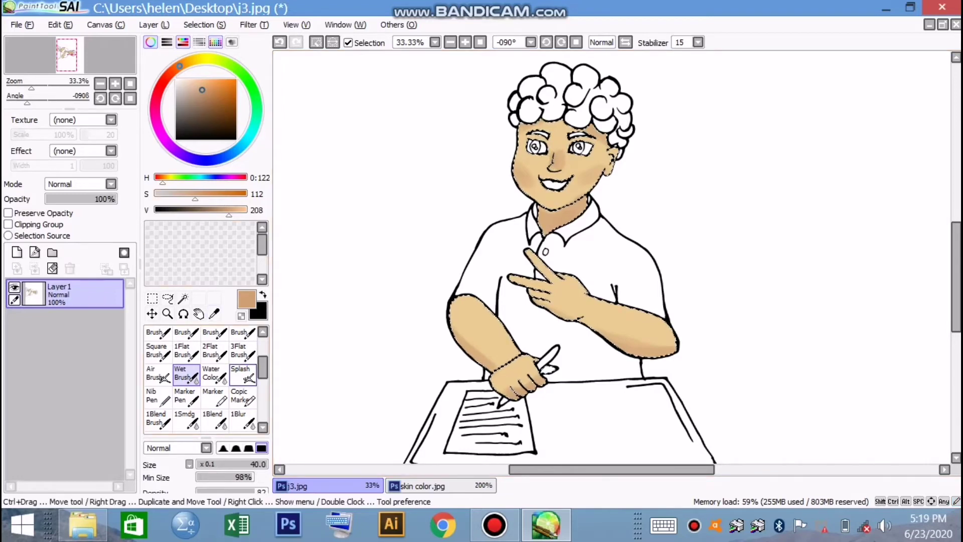
- Sample the light yellow tone at the upper end of the third blended swatch in skin color.jpg and return to j3.jpg
left_click(214, 313)
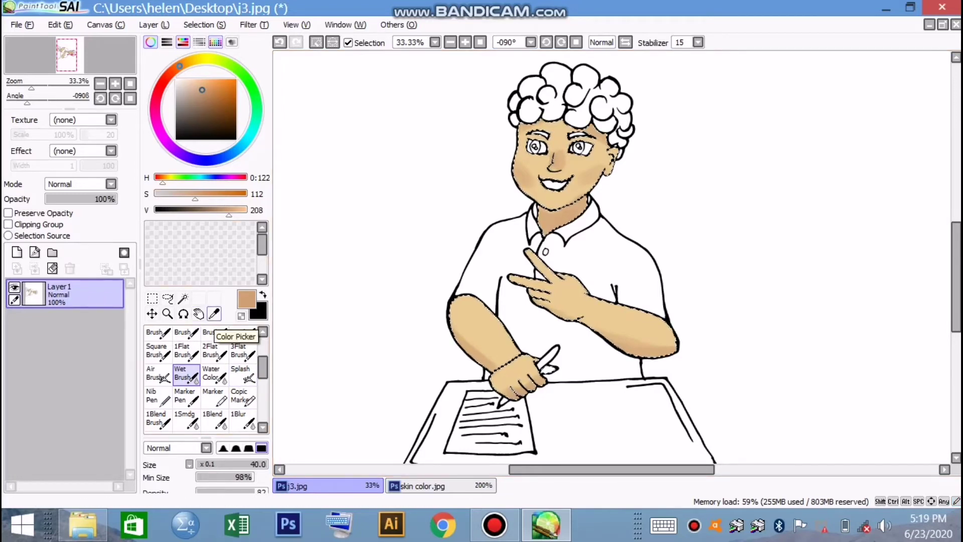
left_click(214, 314)
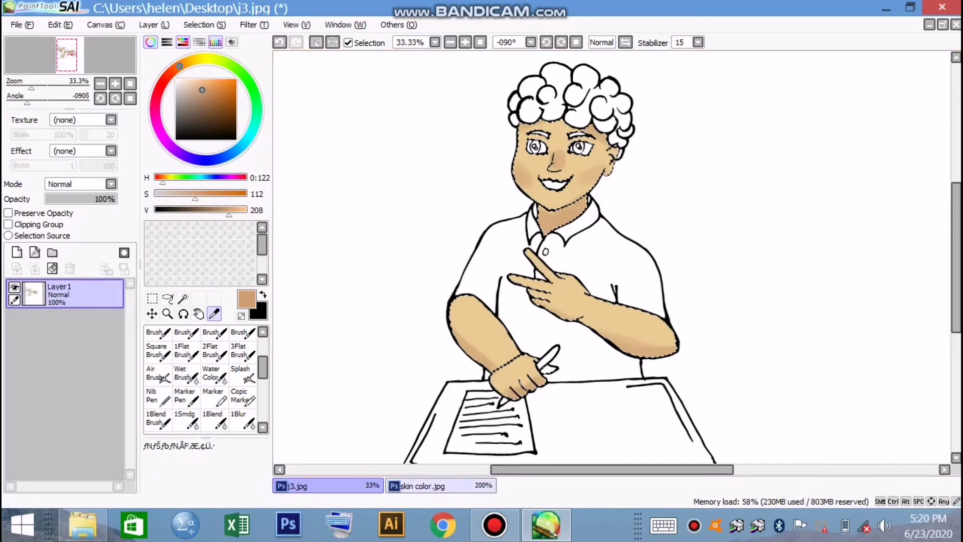
left_click(416, 485)
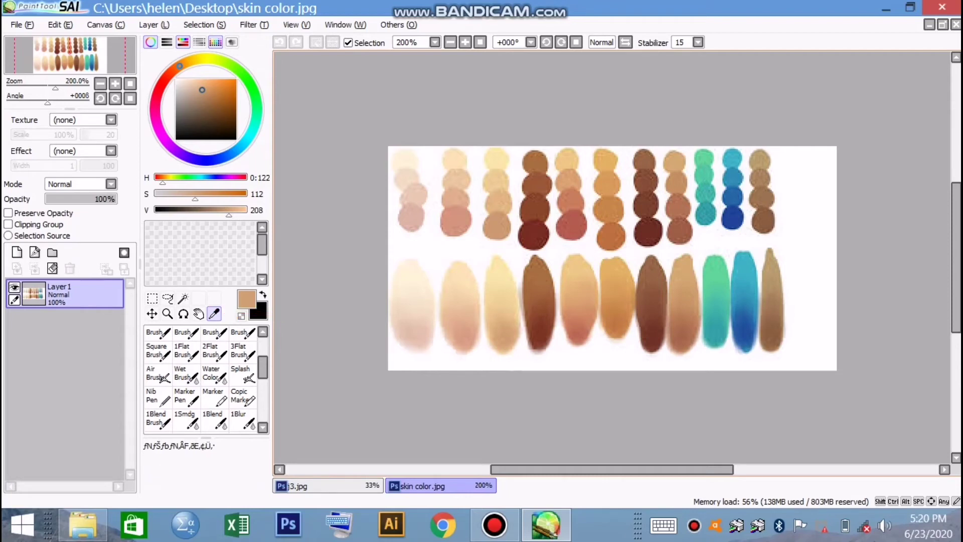
left_click(499, 269)
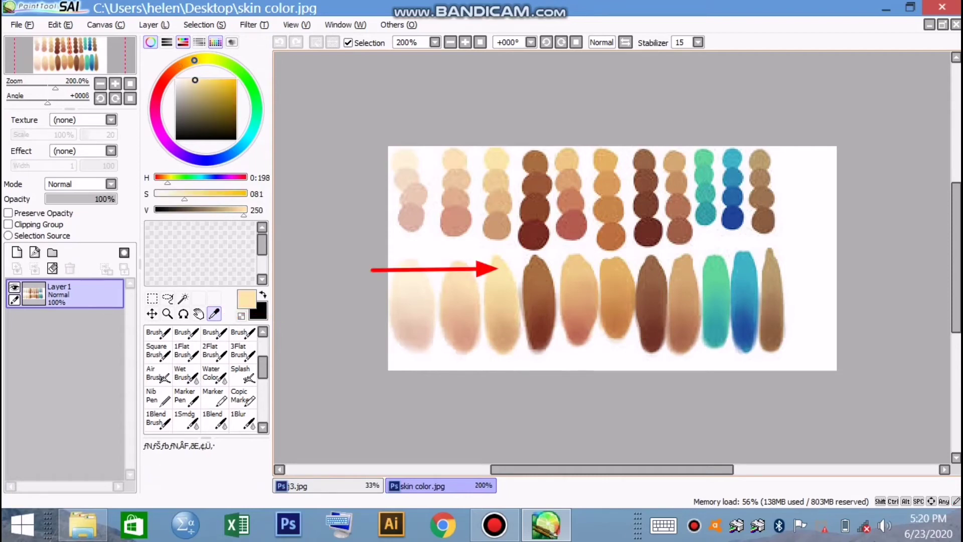
left_click(295, 485)
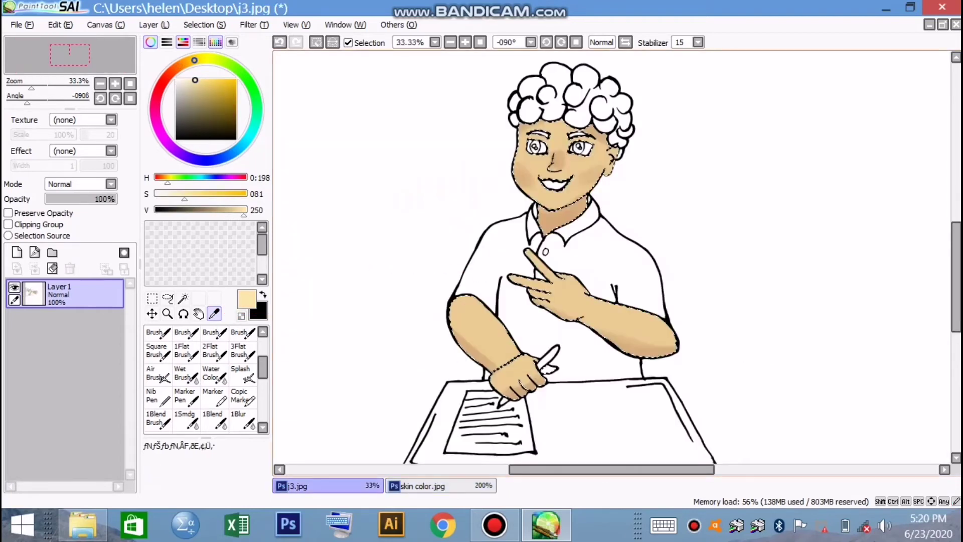
- Paint light highlights on the cheeks, forehead and chin with the Wet Brush at size 40
left_click(186, 374)
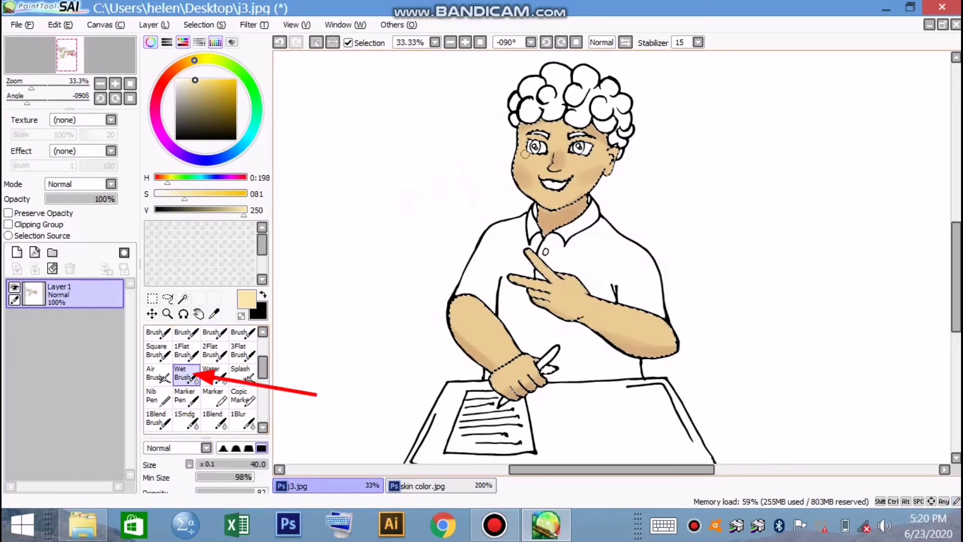
mouse_move(522, 155)
left_mouse_down()
mouse_move(524, 154)
mouse_move(576, 161)
left_mouse_up()
left_click_drag(563, 126, 558, 129)
mouse_move(553, 203)
left_mouse_down()
mouse_move(545, 199)
mouse_move(559, 199)
mouse_move(545, 204)
left_mouse_up()
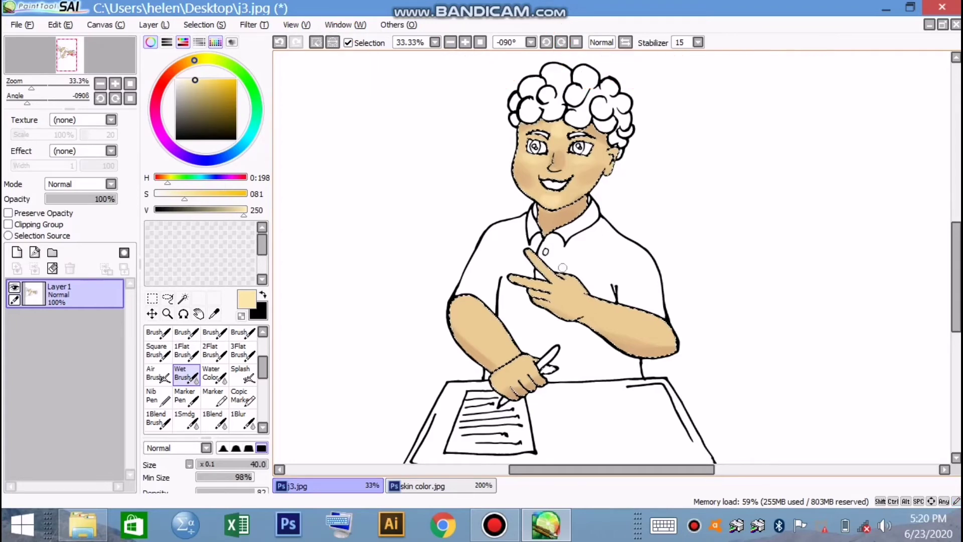
- Highlight the raised hand and forearms with the Wet Brush enlarged to 120, and the nose bridge at size 20
key("bracketright")
key("bracketright")
key("bracketright")
key("bracketright")
key("bracketright")
key("bracketright")
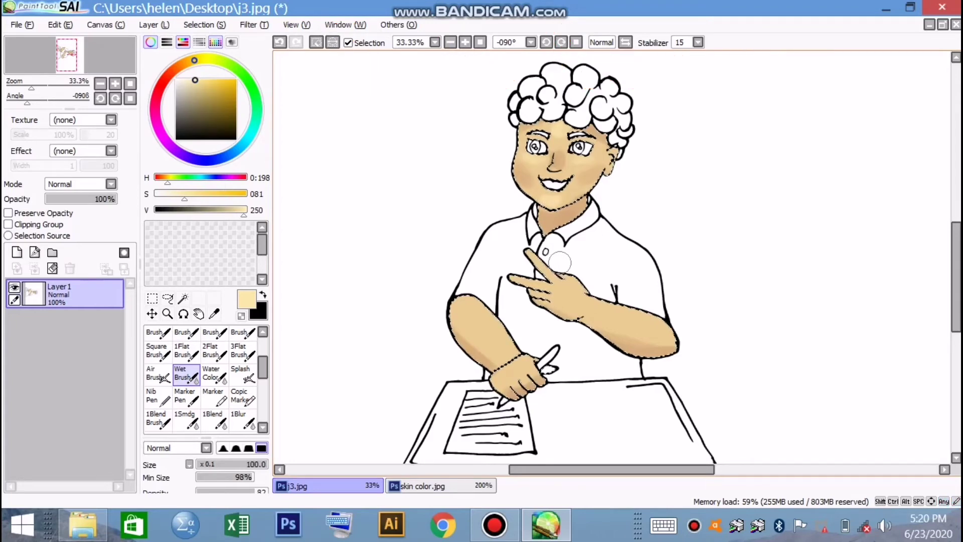
mouse_move(531, 262)
left_mouse_down()
mouse_move(589, 288)
mouse_move(519, 282)
left_mouse_up()
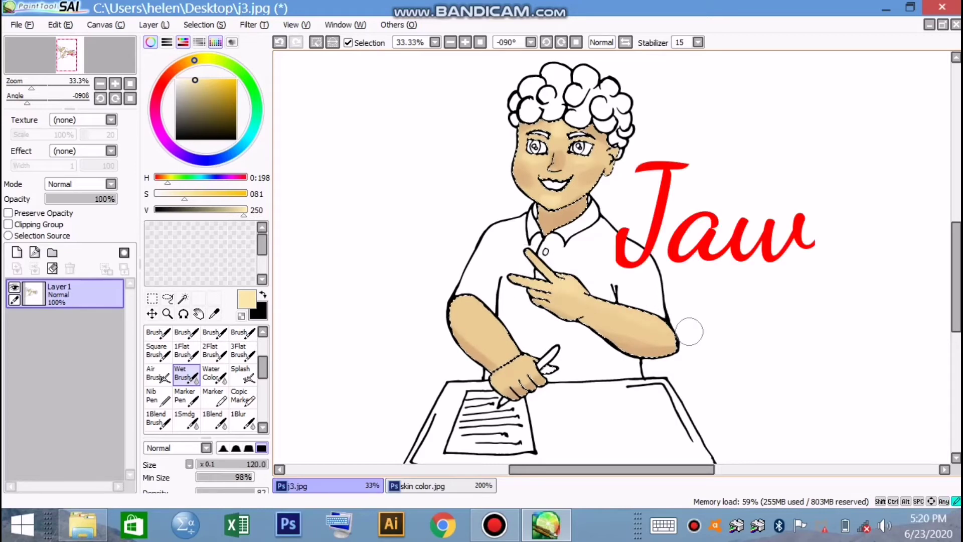
mouse_move(475, 304)
left_mouse_down()
mouse_move(523, 352)
mouse_move(466, 300)
mouse_move(541, 365)
mouse_move(465, 315)
left_mouse_up()
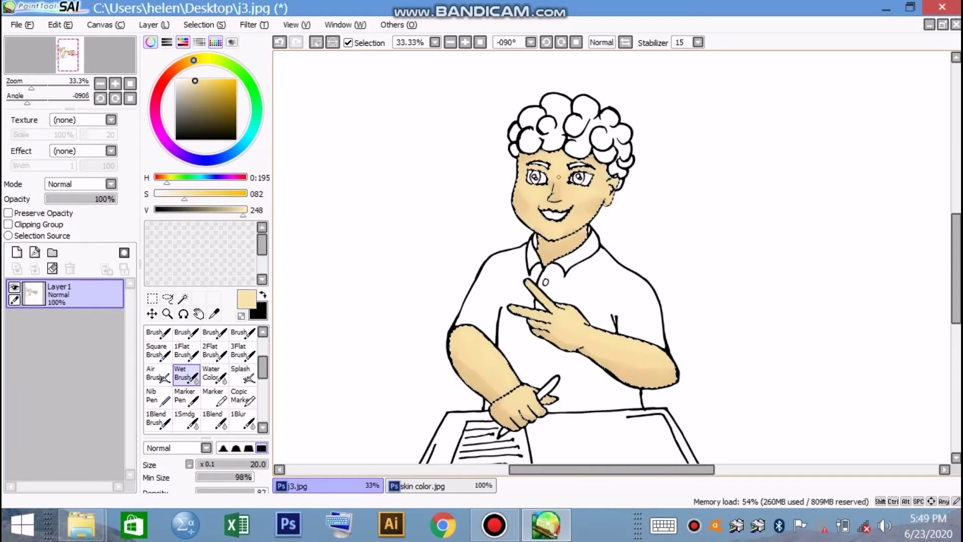
left_click_drag(558, 175, 553, 193)
- Choose the 2Blur brush and enlarge it for blending the skin tones
left_click_drag(262, 368, 263, 385)
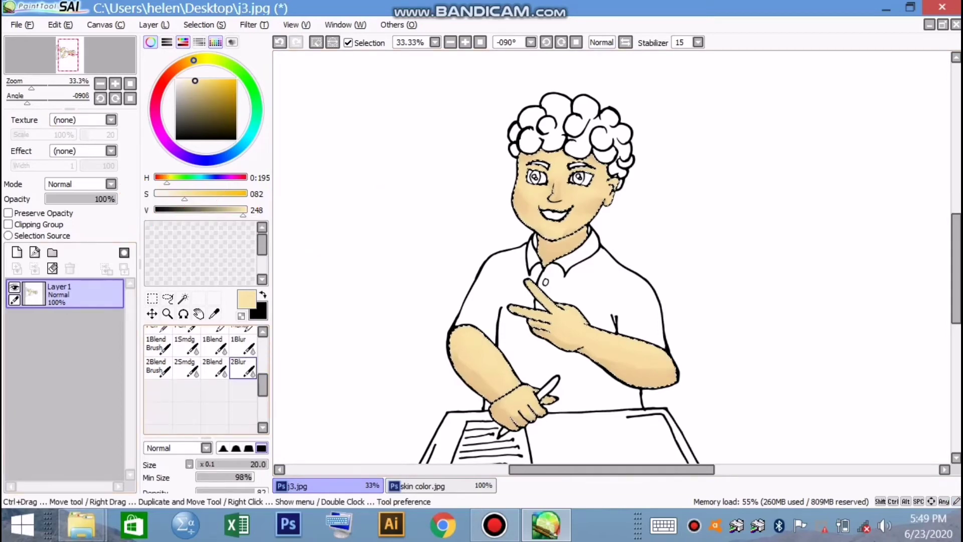
left_click(243, 369)
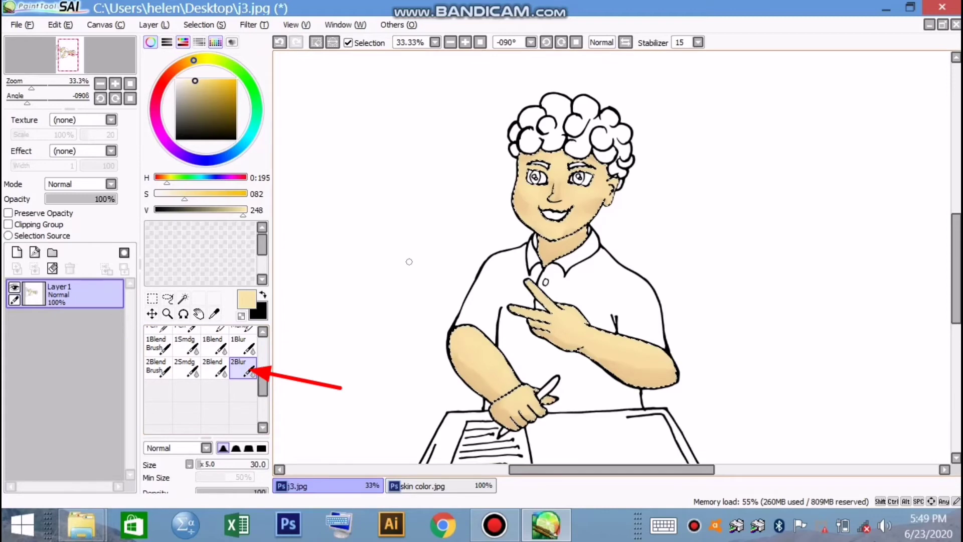
key("bracketright")
key("bracketright")
key("bracketright")
key("bracketright")
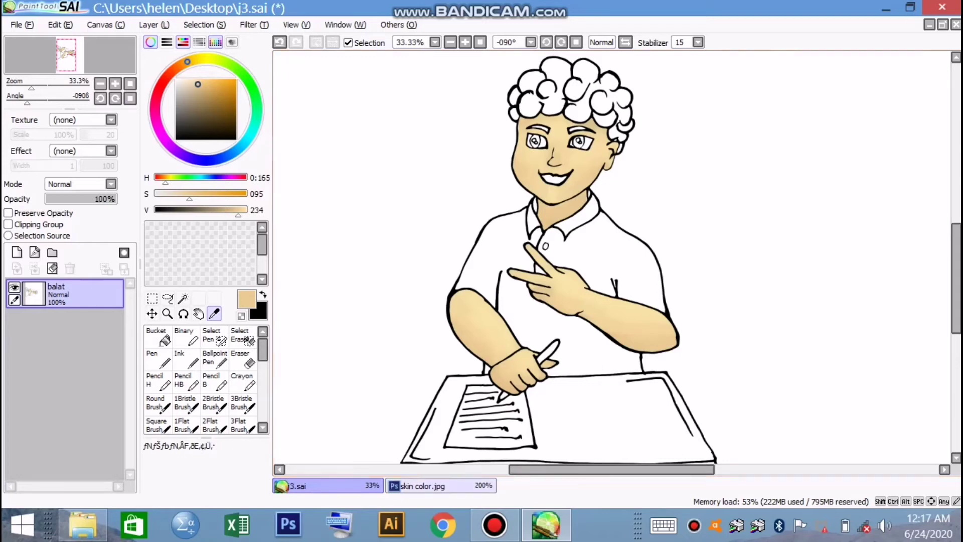
- Sample the middle tone of the third blended swatch in skin color.jpg and store it in the first slot of the Swatches palette
left_click(441, 485)
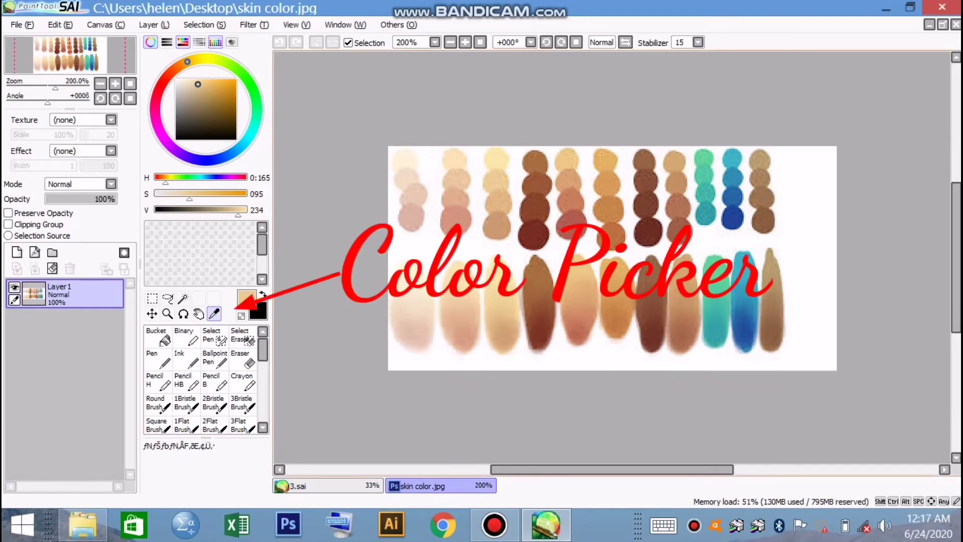
left_click(506, 305)
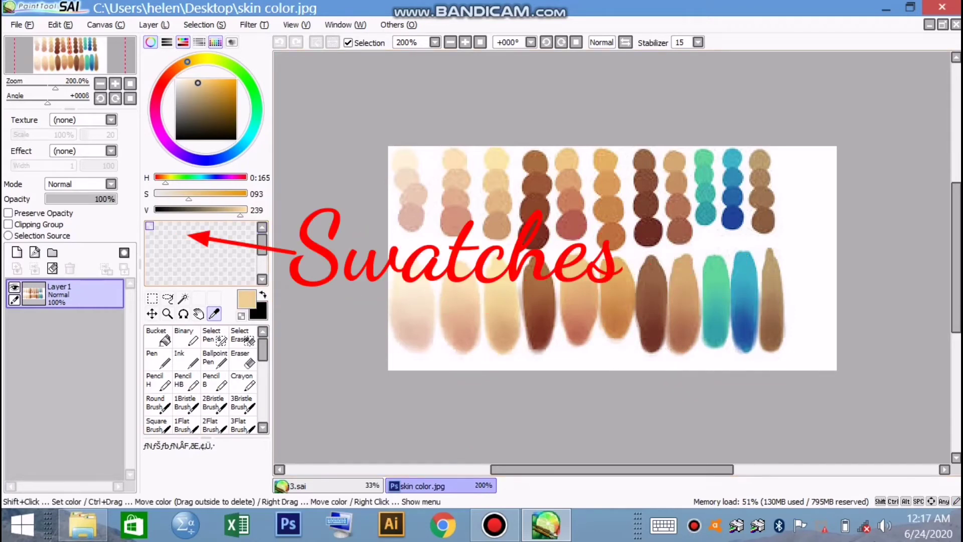
right_click(149, 226)
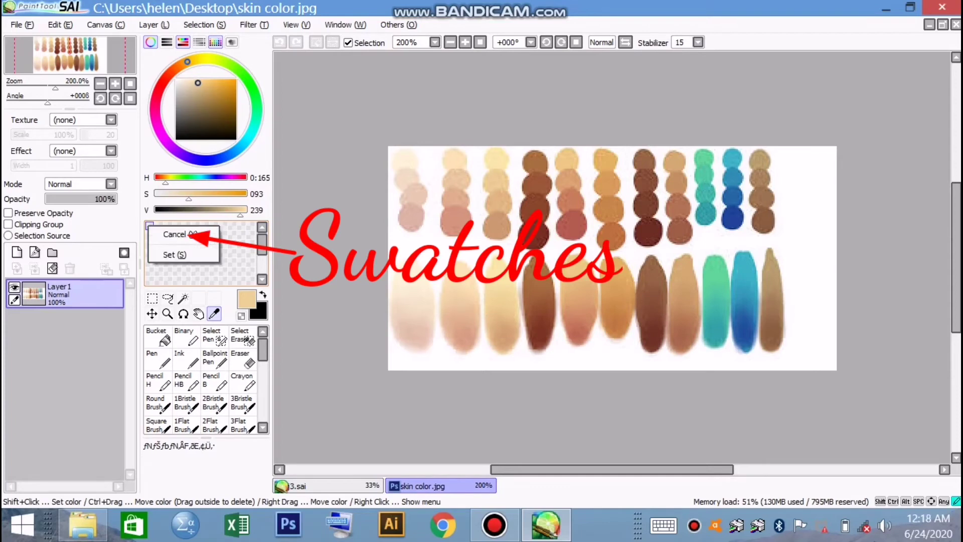
left_click(168, 254)
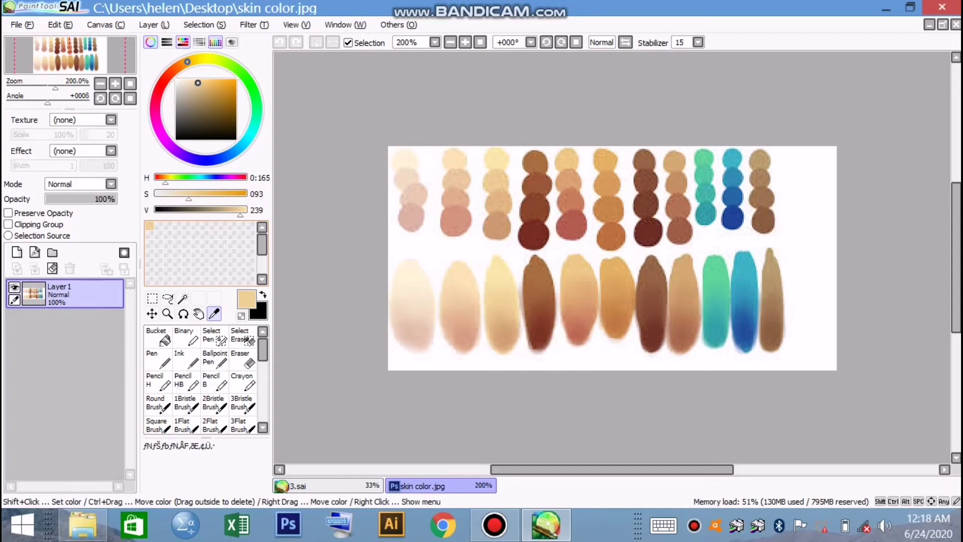
- Store the third column's third tone and the second column's lightest tone from skin color.jpg as two more swatches beside the first
left_click(498, 204)
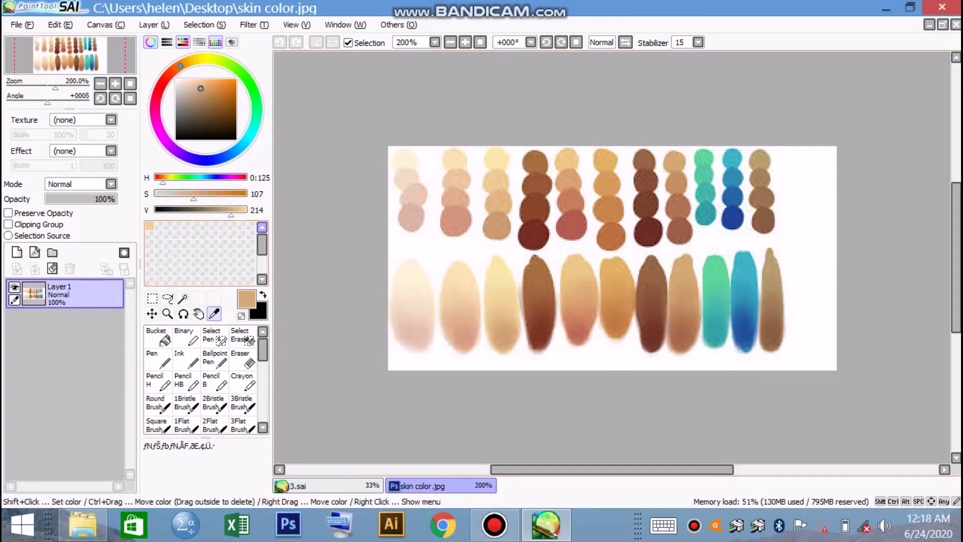
right_click(149, 235)
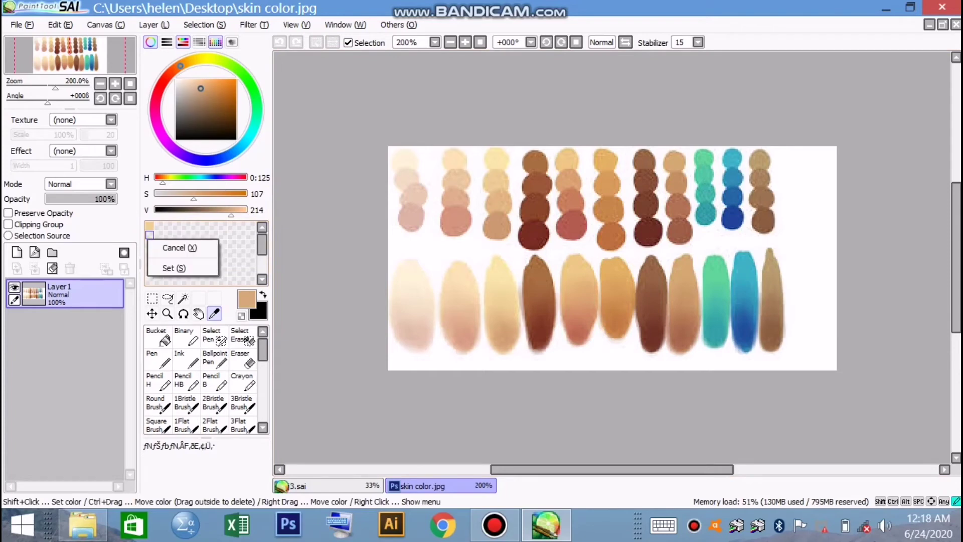
left_click(168, 263)
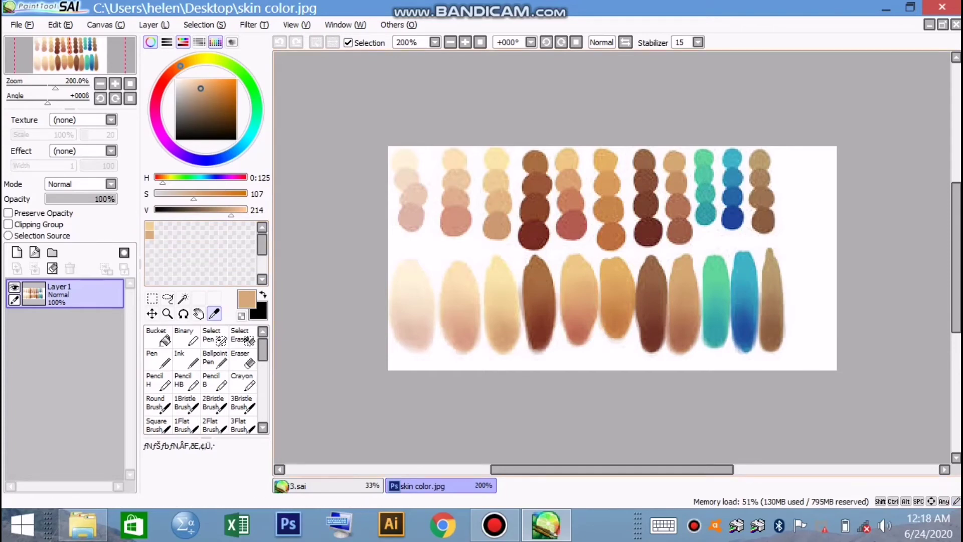
left_click(455, 160)
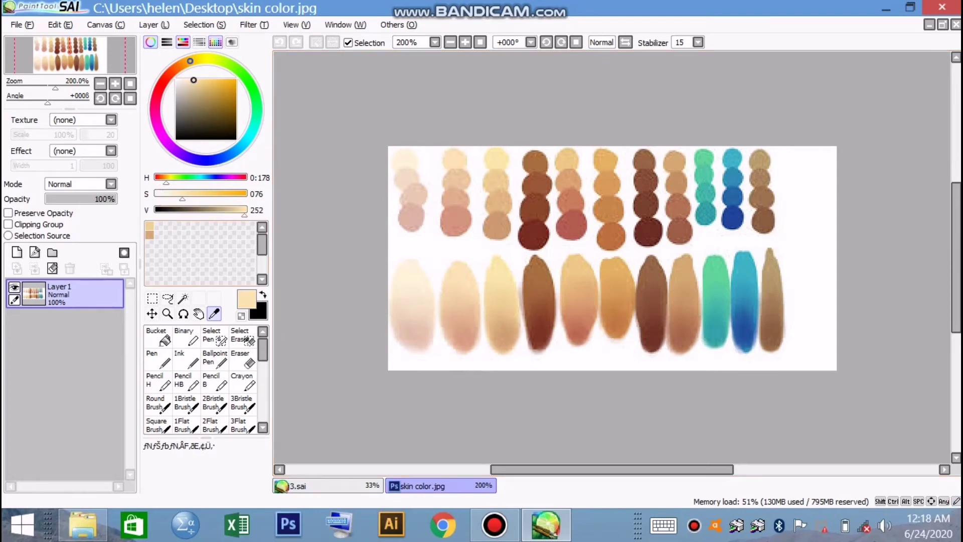
right_click(161, 222)
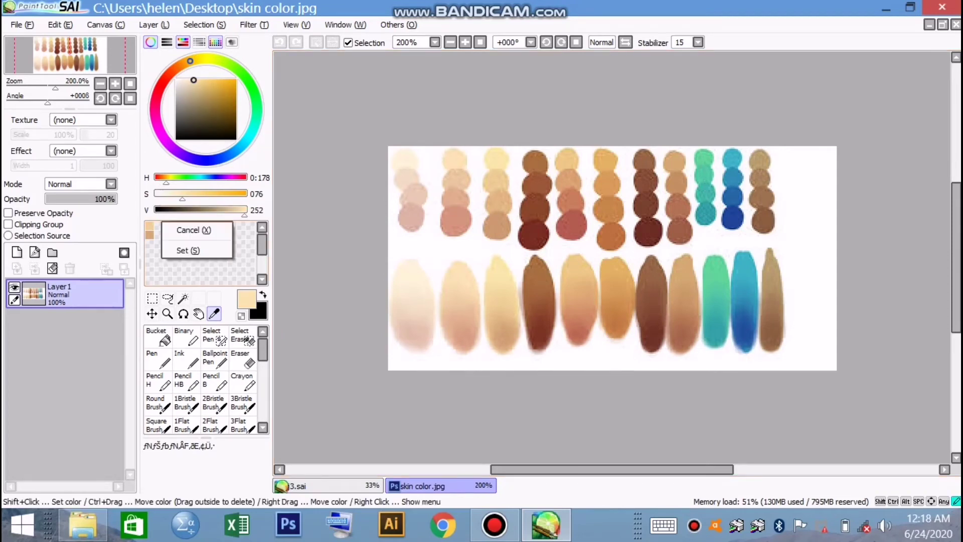
left_click(177, 250)
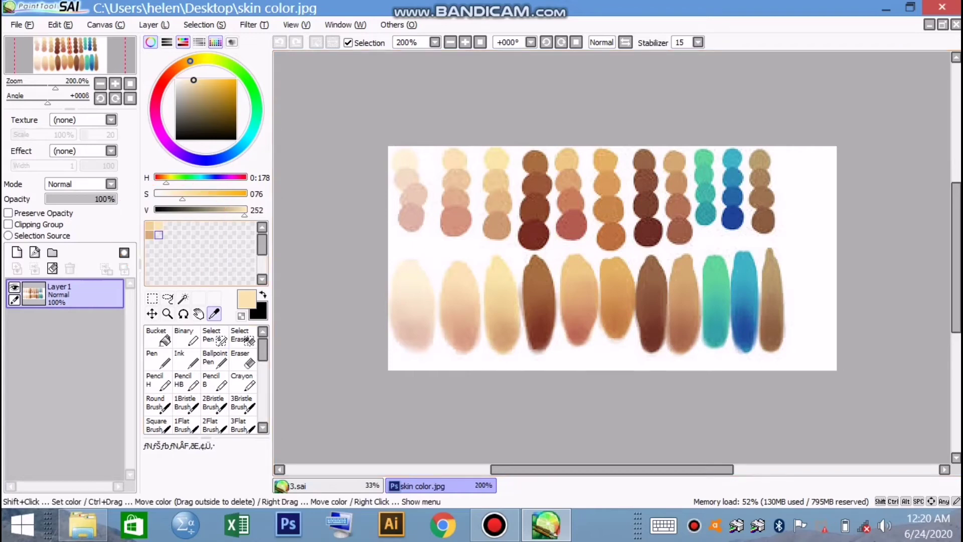
- Remove all three stored skin tones from the Swatches palette
right_click(150, 234)
left_click(185, 275)
right_click(159, 225)
left_click(185, 266)
right_click(149, 226)
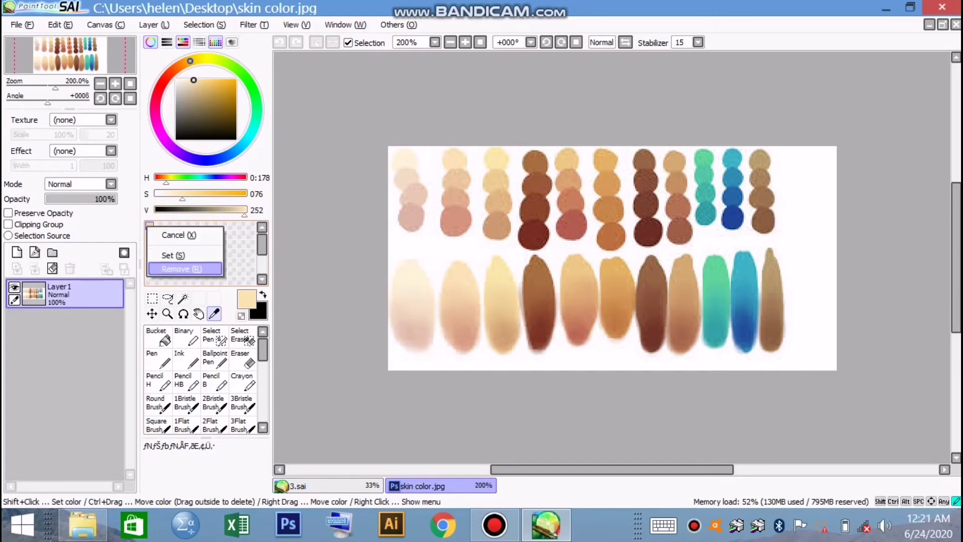
left_click(182, 269)
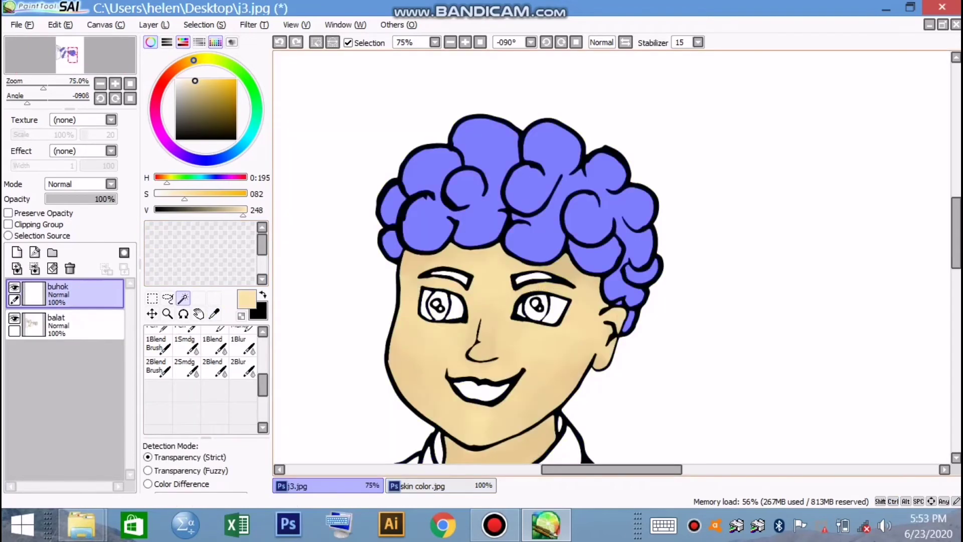
- Add both eyebrows and the irises of both eyes to the hair selection on the buhok layer
left_click(533, 278)
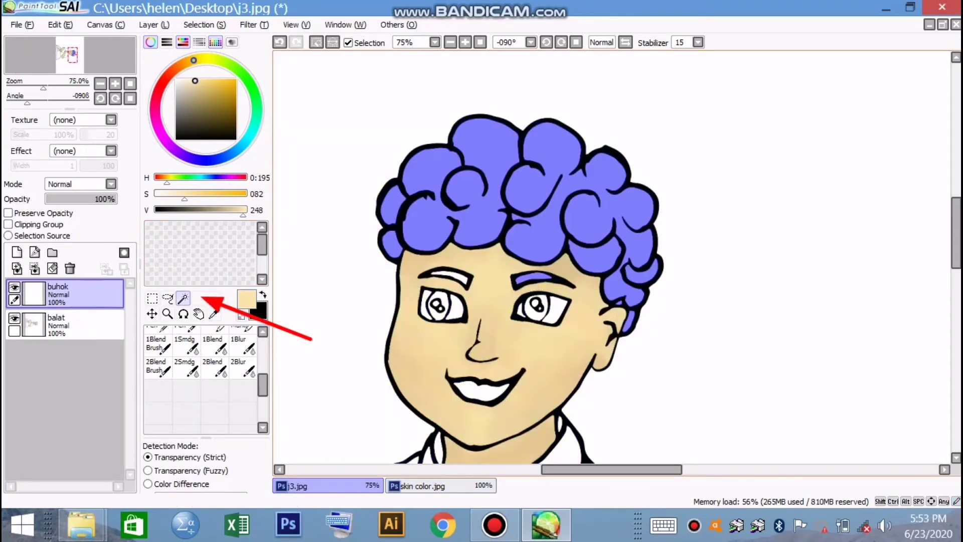
left_click(454, 276)
left_click(439, 315)
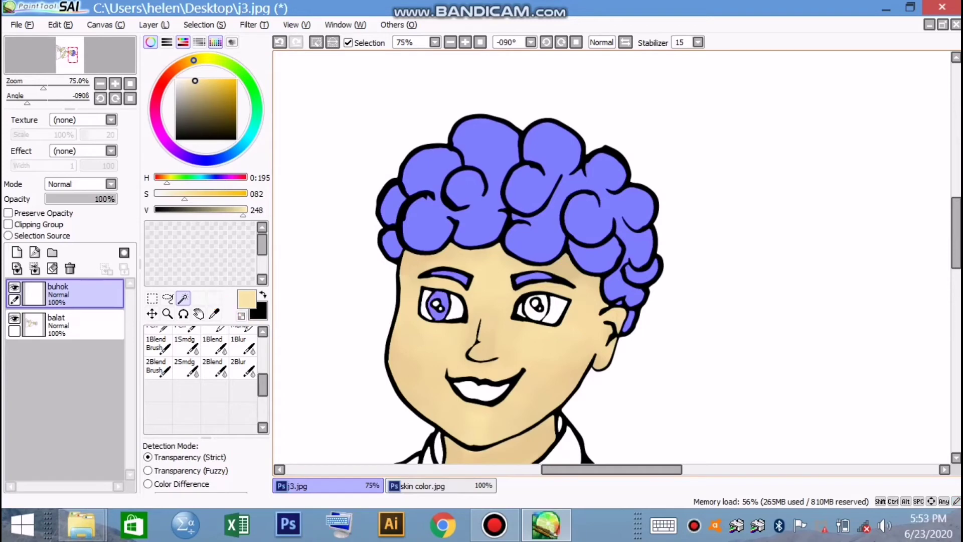
left_click(532, 311)
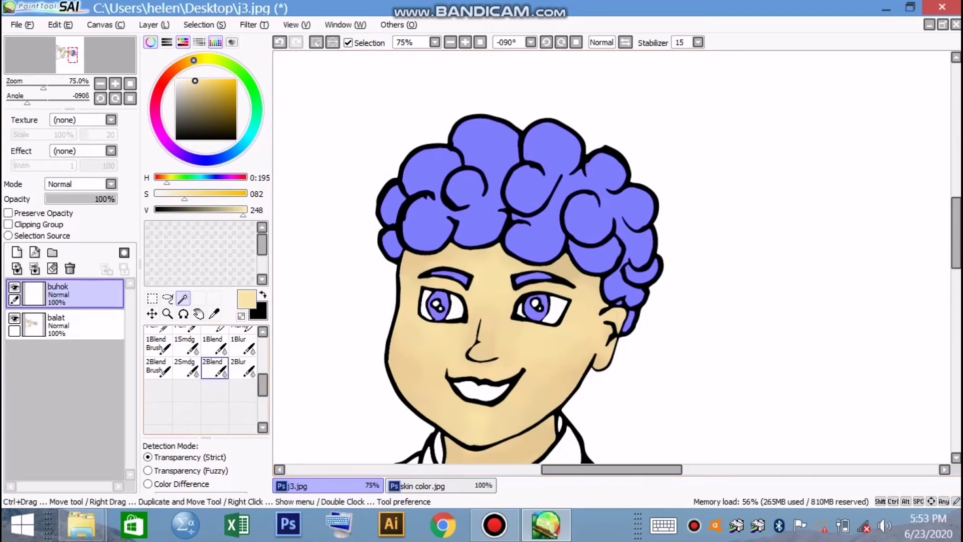
- Fill the selected hair, eyebrows and irises with near-black (S 57, V 12) using the Bucket tool
scroll(186, 337, "up", 5)
left_click(159, 337)
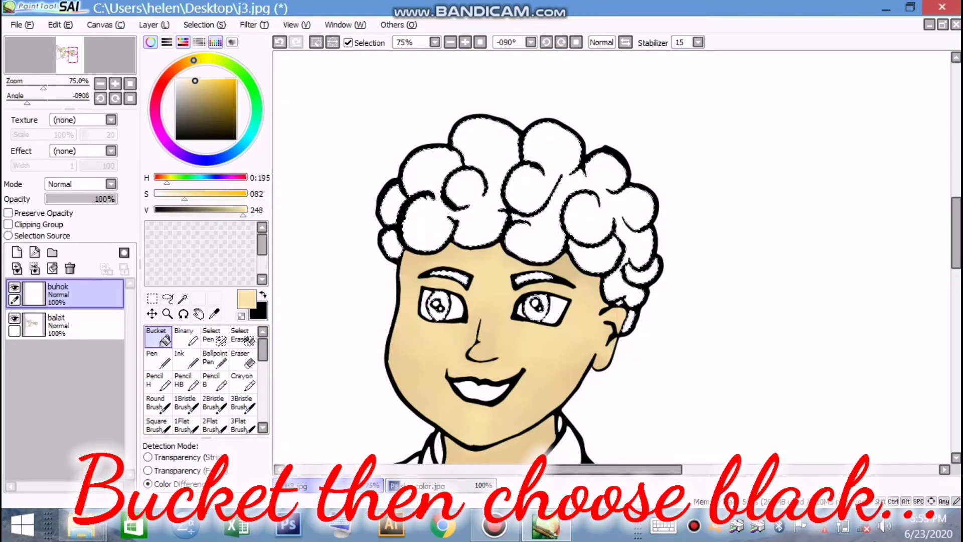
left_click(189, 136)
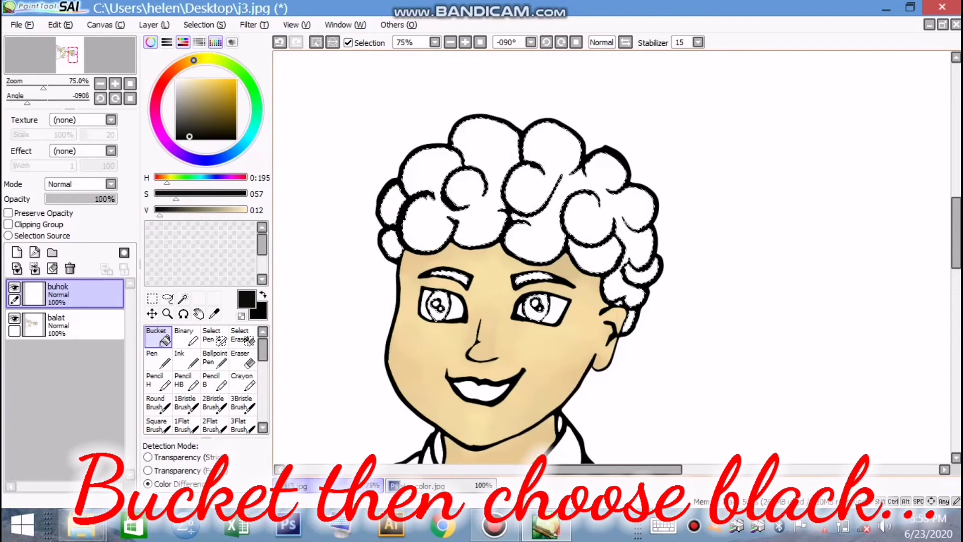
left_click(437, 173)
left_click(392, 206)
left_click(392, 245)
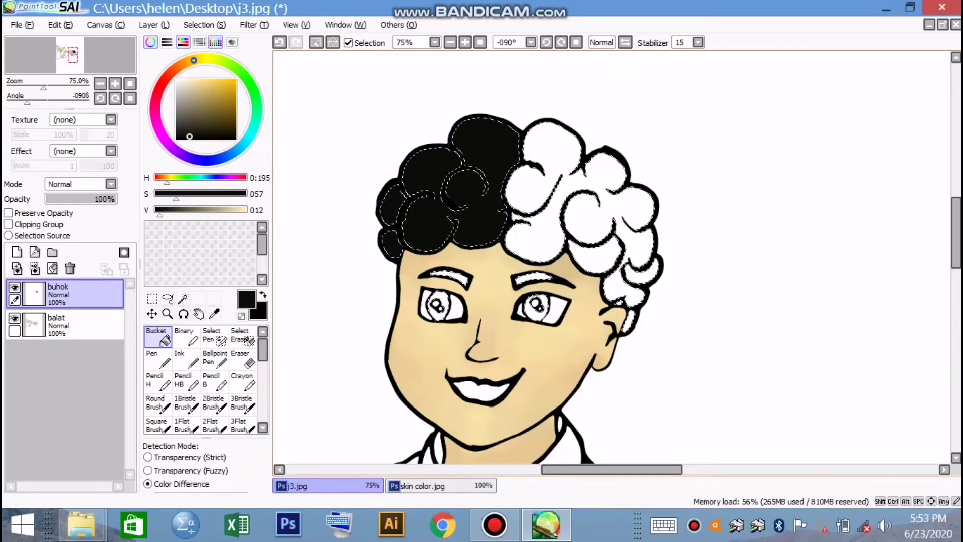
left_click(544, 233)
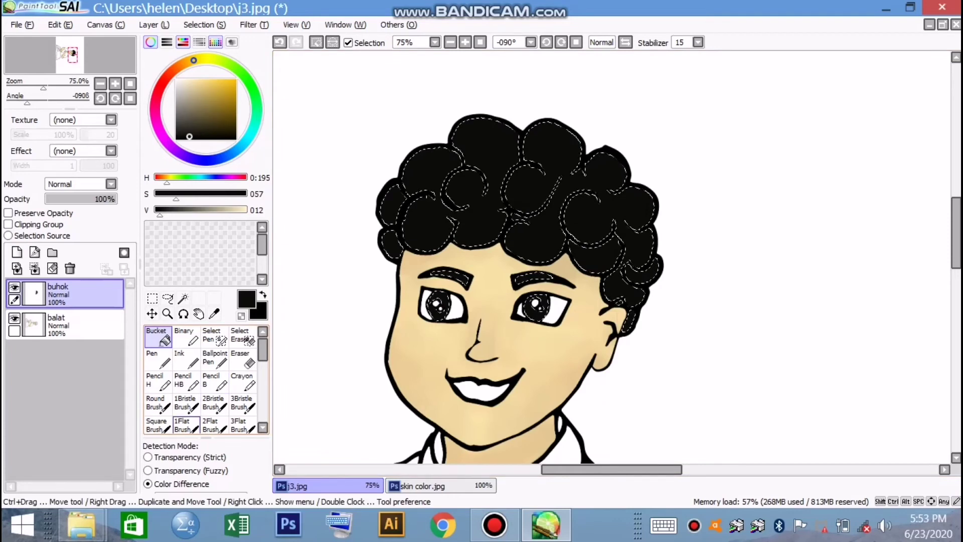
- Shade the hair curls and eyebrows with the Air Brush in a slightly lighter black (S 51, V 36)
left_click(262, 427)
scroll(161, 429, "down", 1)
left_click(158, 404)
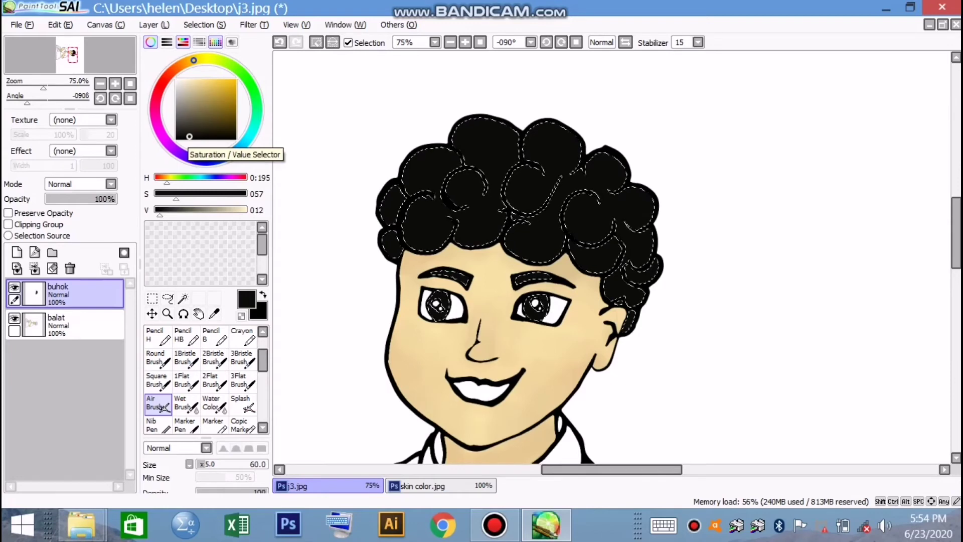
left_click_drag(189, 136, 187, 131)
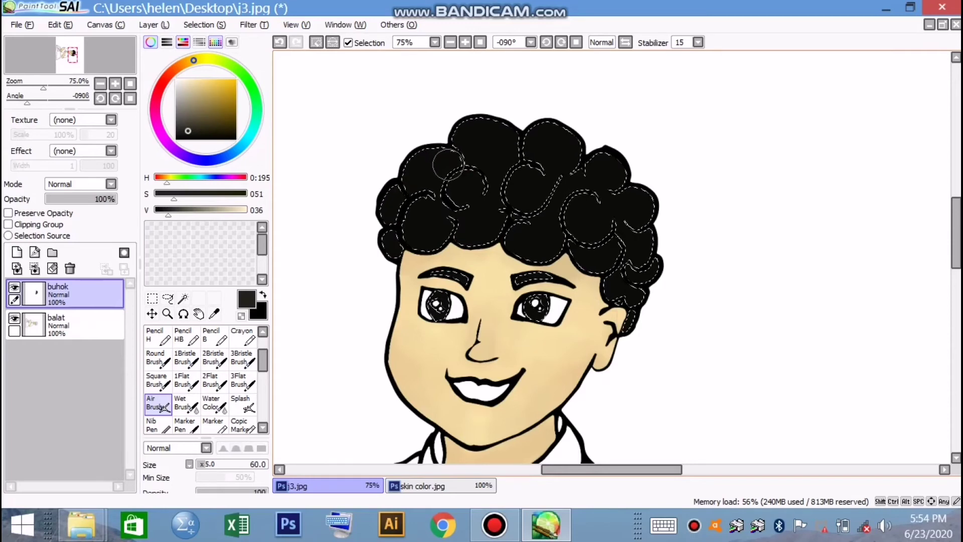
left_click_drag(448, 164, 428, 162)
mouse_move(398, 202)
left_mouse_down()
mouse_move(383, 216)
mouse_move(393, 218)
mouse_move(391, 249)
left_mouse_up()
left_click_drag(443, 212, 424, 234)
mouse_move(489, 176)
left_mouse_down()
mouse_move(505, 146)
mouse_move(491, 162)
mouse_move(562, 141)
mouse_move(520, 195)
mouse_move(554, 159)
mouse_move(480, 216)
mouse_move(550, 234)
mouse_move(613, 201)
mouse_move(596, 215)
mouse_move(584, 184)
mouse_move(587, 193)
mouse_move(624, 199)
mouse_move(608, 253)
mouse_move(638, 243)
mouse_move(627, 287)
mouse_move(596, 311)
left_mouse_up()
left_click_drag(517, 273, 531, 277)
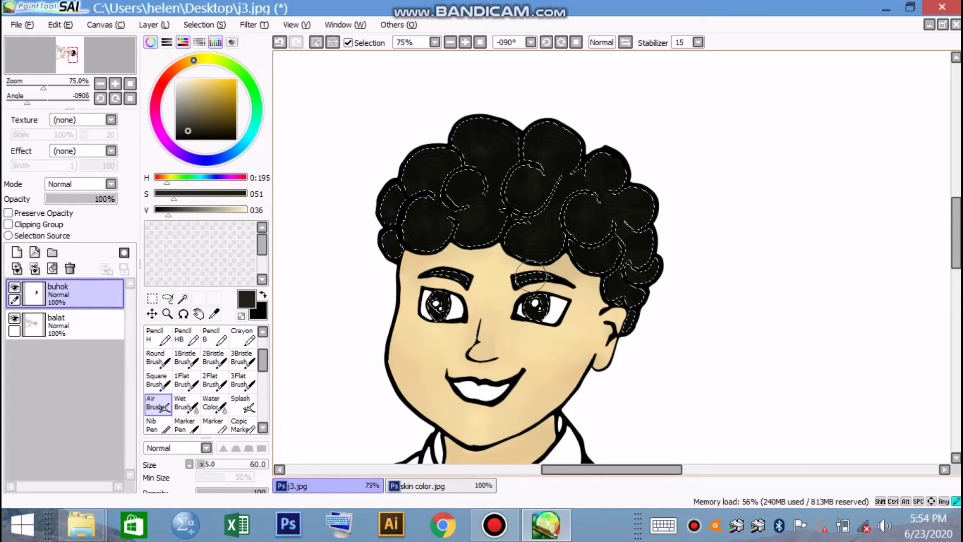
mouse_move(464, 271)
left_mouse_down()
mouse_move(445, 270)
mouse_move(448, 264)
left_mouse_up()
left_click_drag(651, 198, 620, 188)
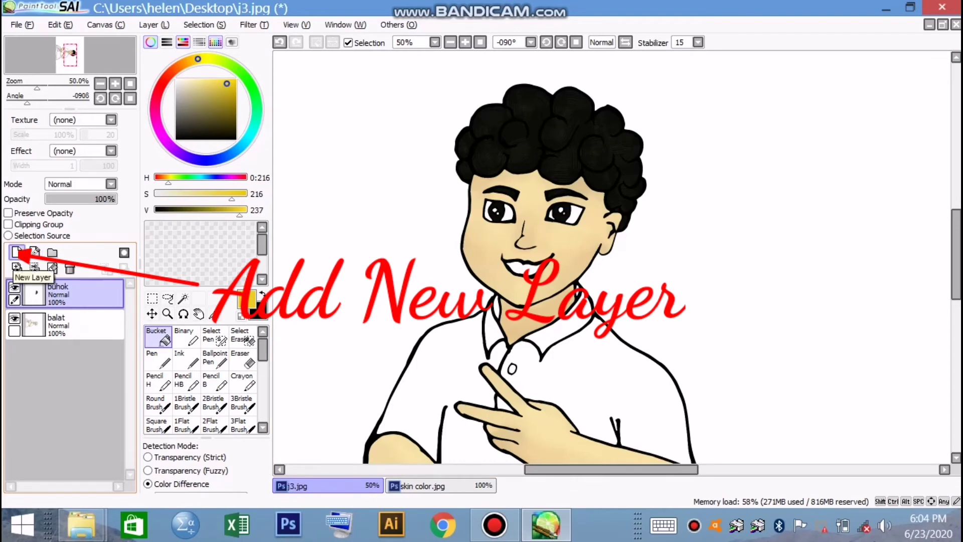
- Add a new layer above buhok and name it damit
left_click(16, 253)
double_click(60, 287)
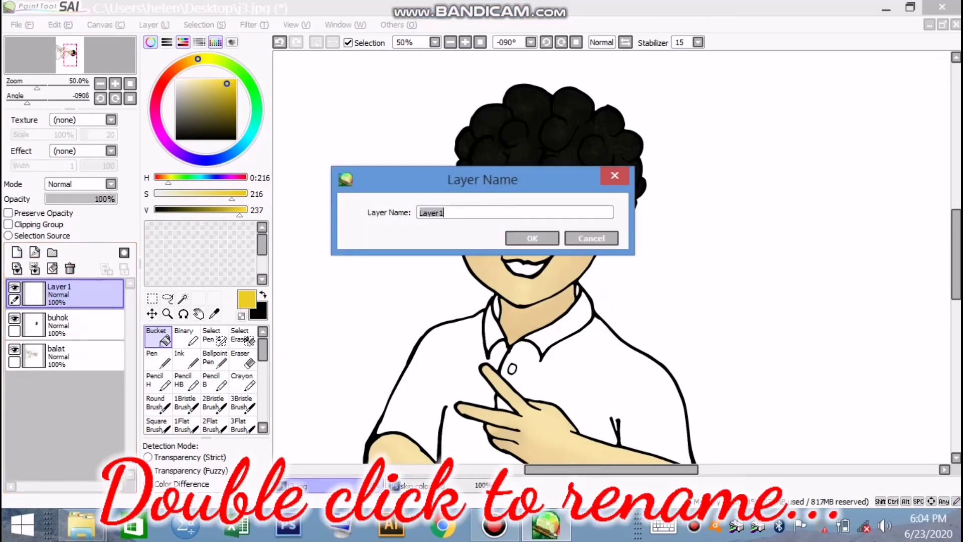
type("damit")
key("Return")
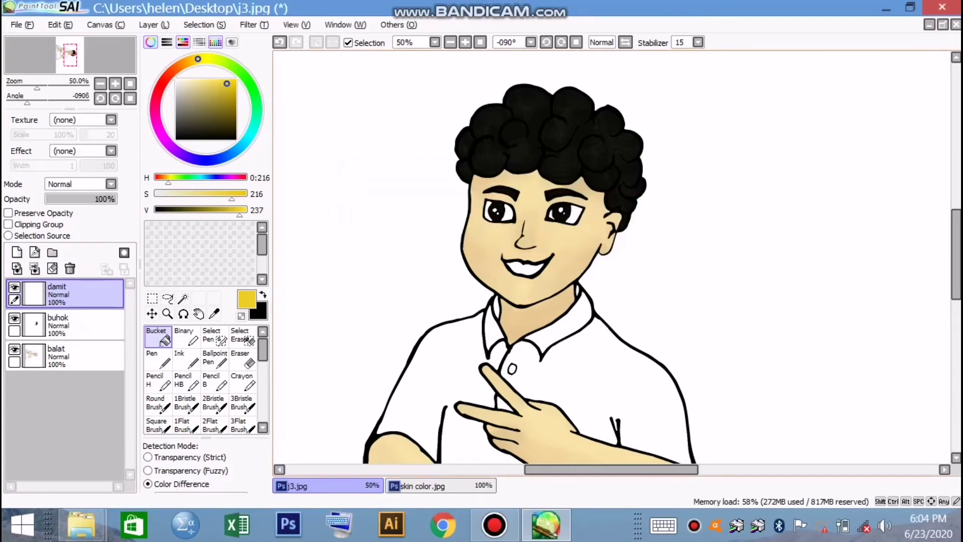
- Select the body and sleeves of the shirt with the Magic Wand, including the small gap beside the writing arm
scroll(611, 256, "down", 5)
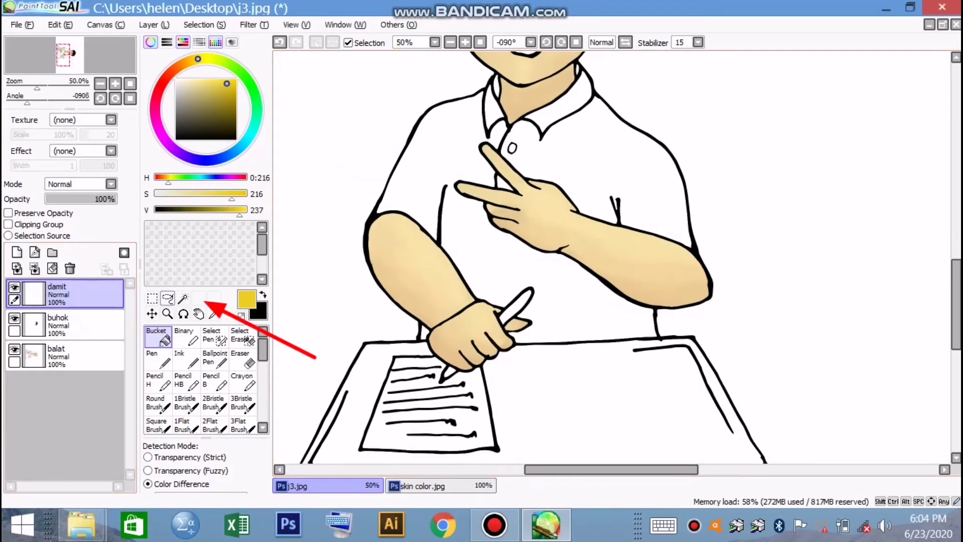
left_click(183, 298)
left_click(627, 165)
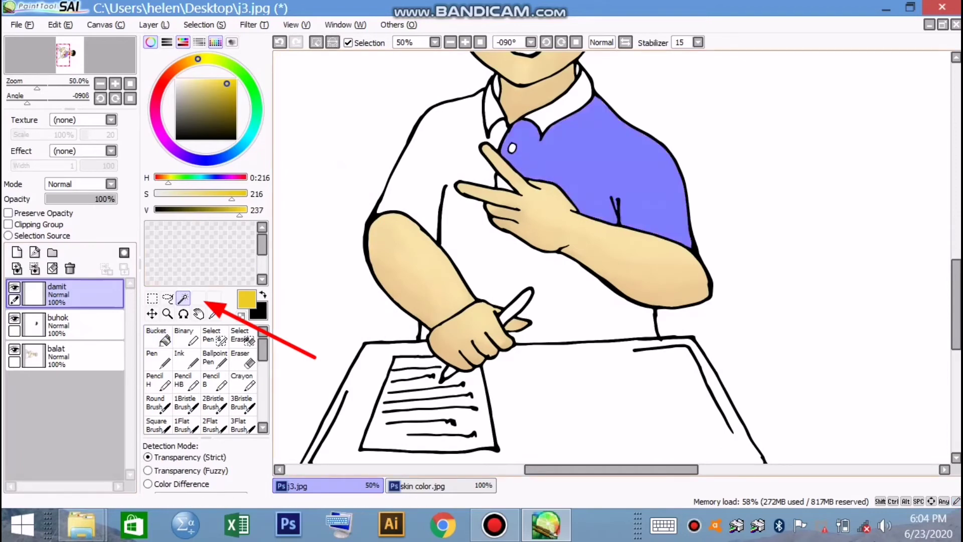
left_click(491, 266)
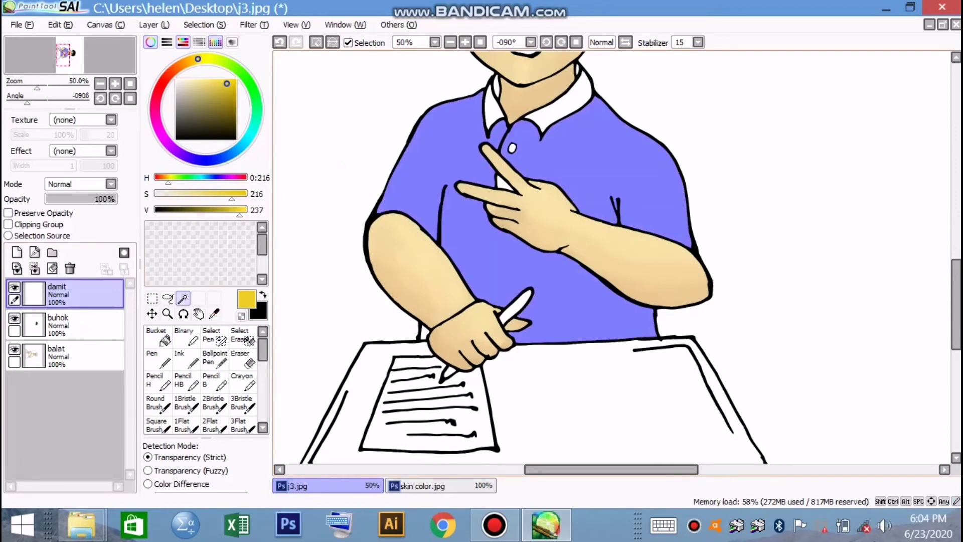
left_click(424, 333)
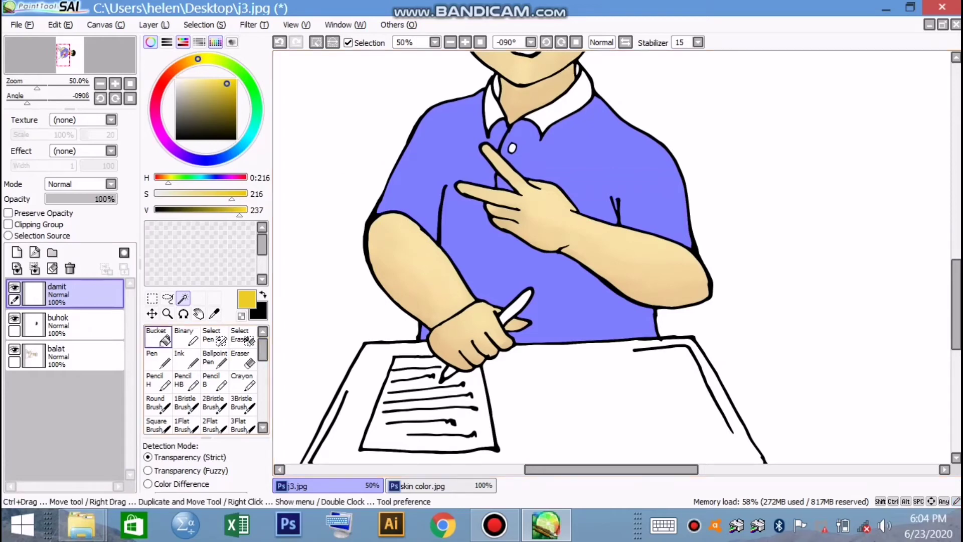
- Apply the Chessboard texture to the damit layer and fill the selected shirt areas with yellow using the Bucket tool
left_click(156, 335)
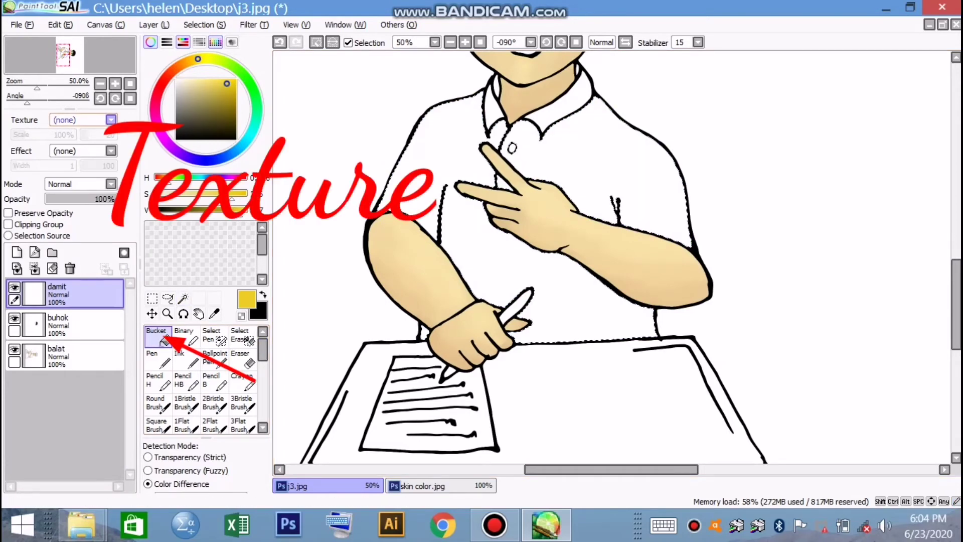
left_click(110, 120)
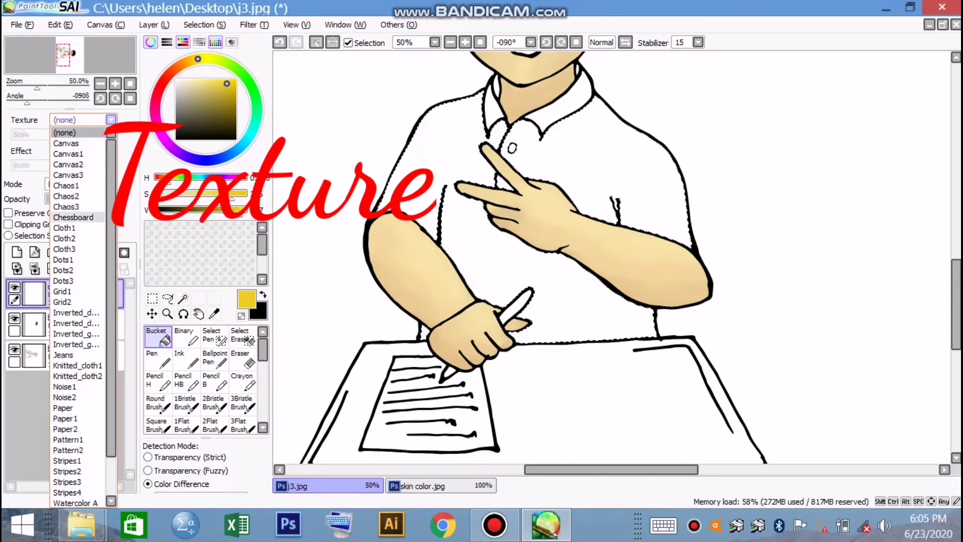
left_click(73, 217)
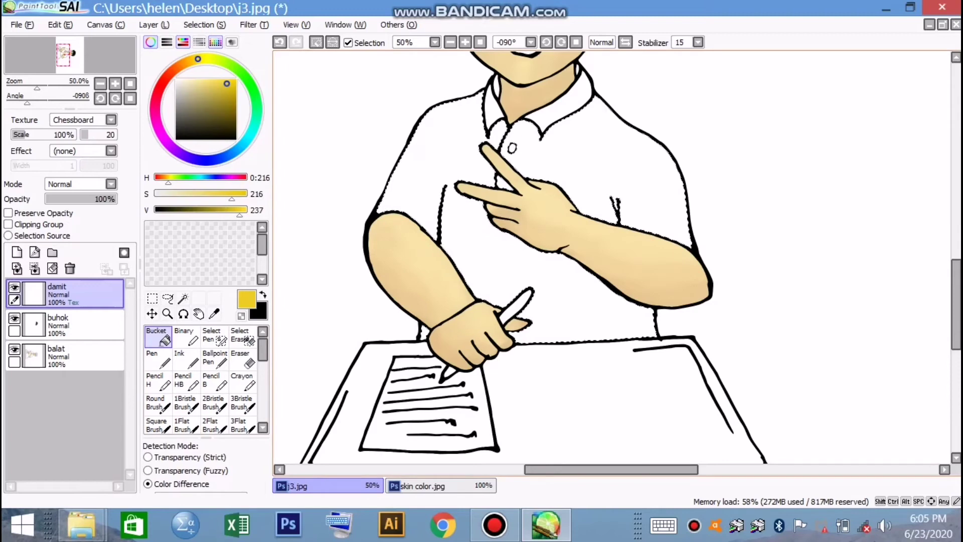
left_click(510, 274)
left_click(612, 160)
left_click(503, 182)
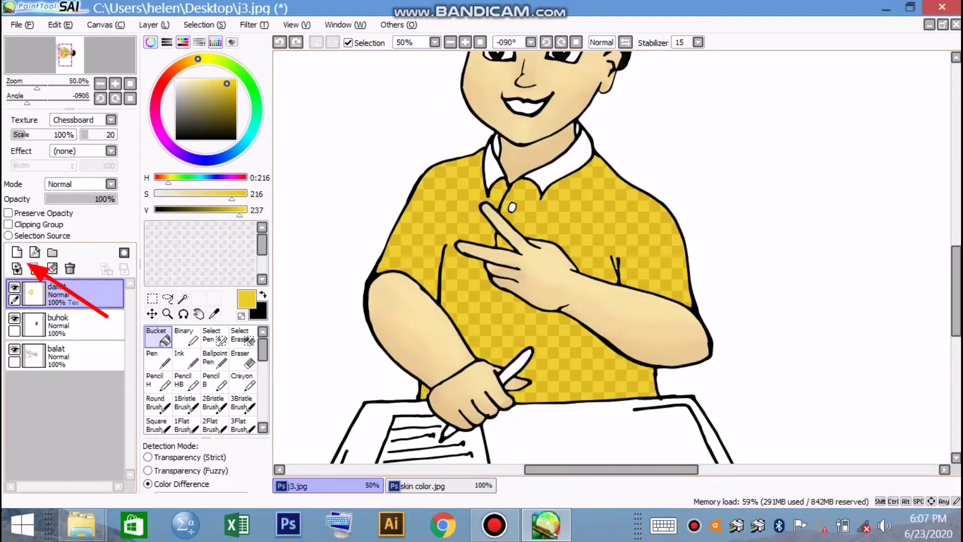
- Add a new layer above damit and name it lamesa
left_click(17, 253)
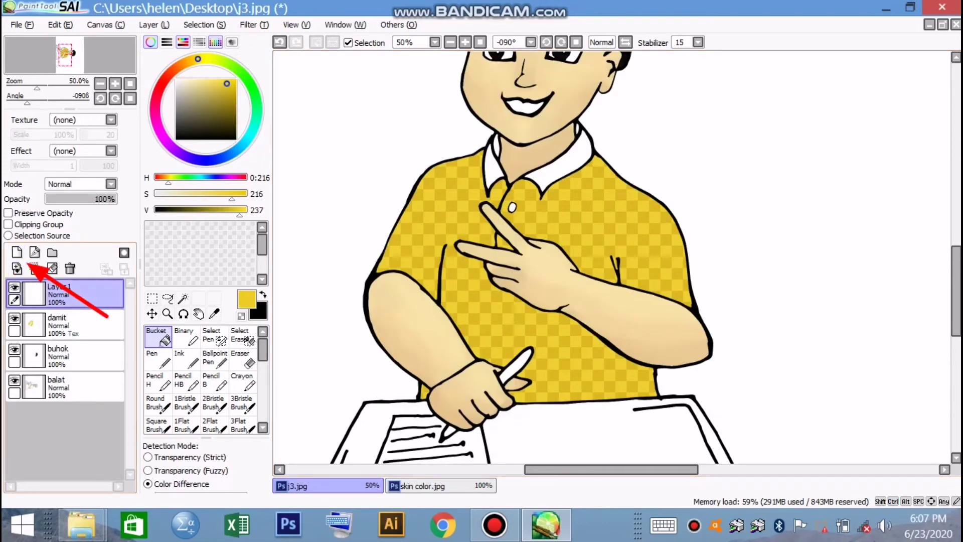
double_click(75, 294)
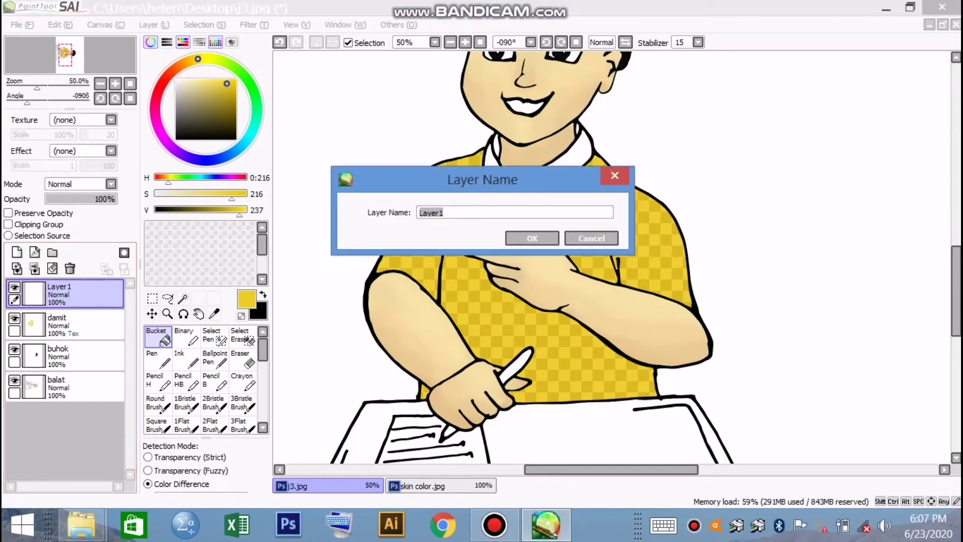
type("la,es")
key("BackSpace")
key("BackSpace")
key("BackSpace")
type("mesa")
key("Return")
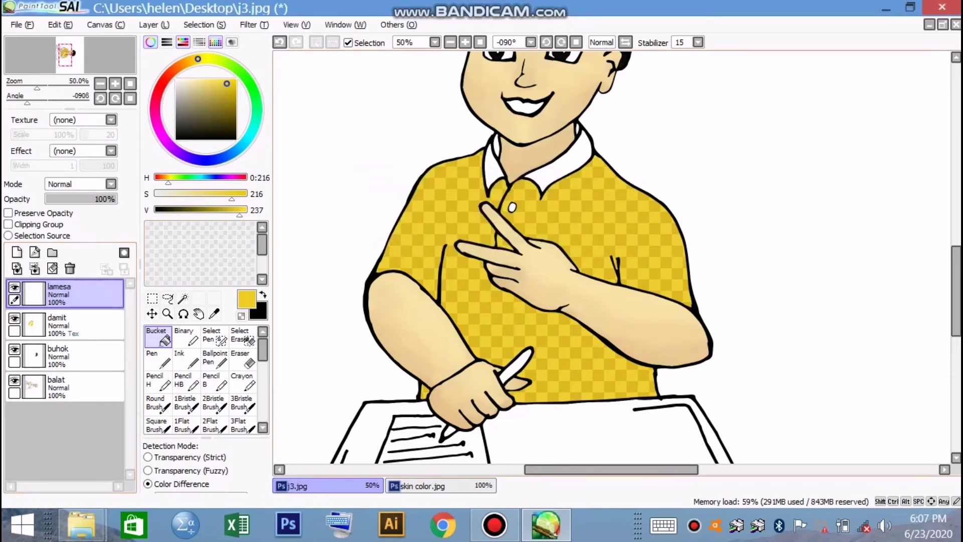
- Select the tabletop around the paper and the table's front edge with the Magic Wand
scroll(612, 256, "down", 5)
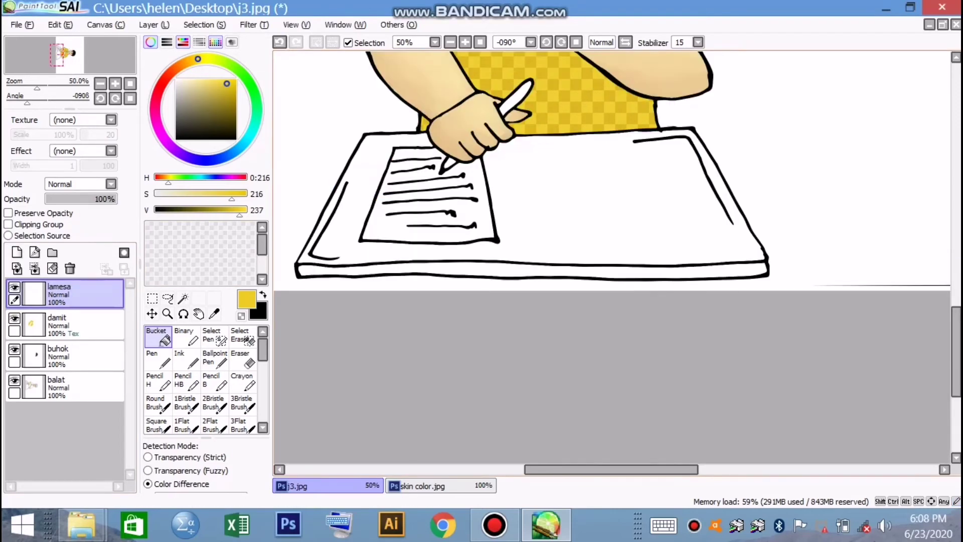
left_click(183, 299)
left_click(183, 299)
left_click(602, 201)
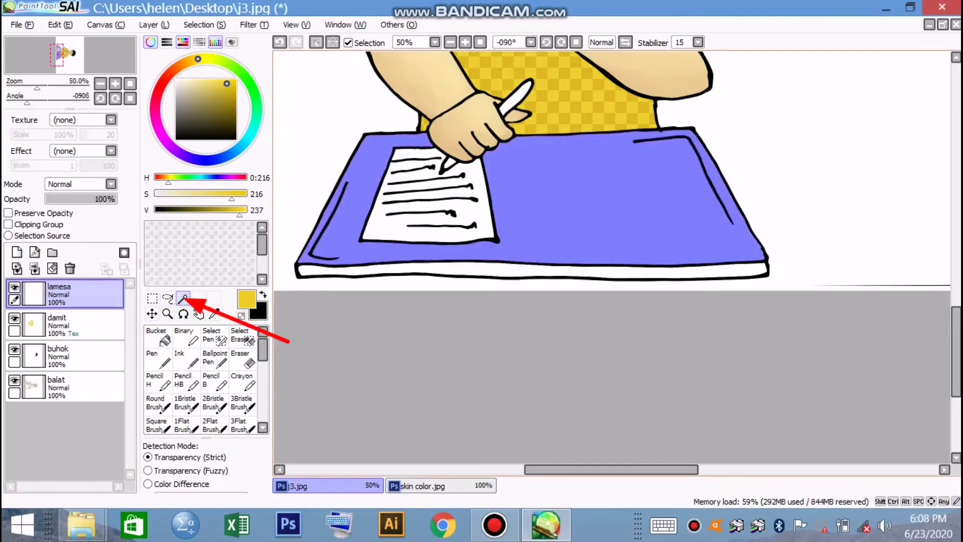
left_click(532, 270)
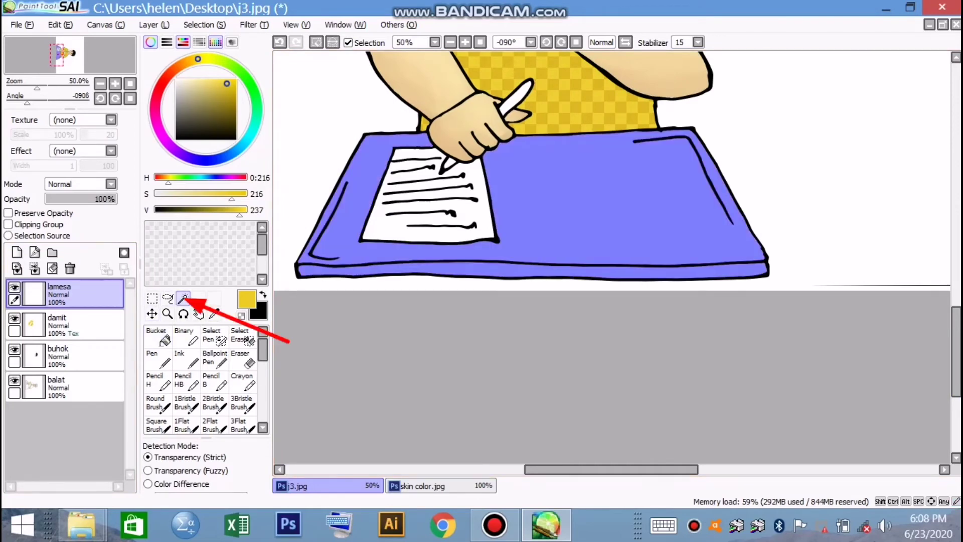
- Choose the Bucket tool and apply the Wool_cloth1 texture to the lamesa layer
left_click(156, 335)
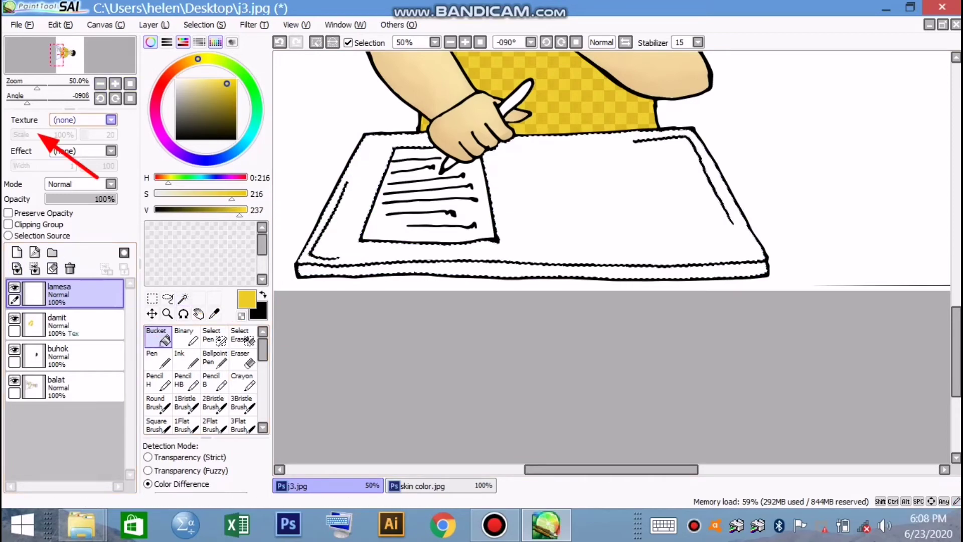
left_click(111, 119)
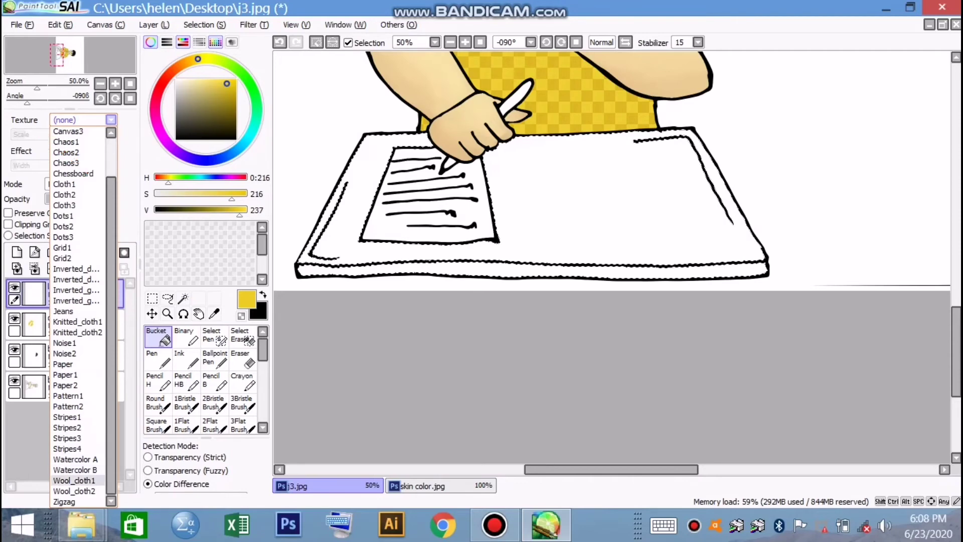
left_click(74, 480)
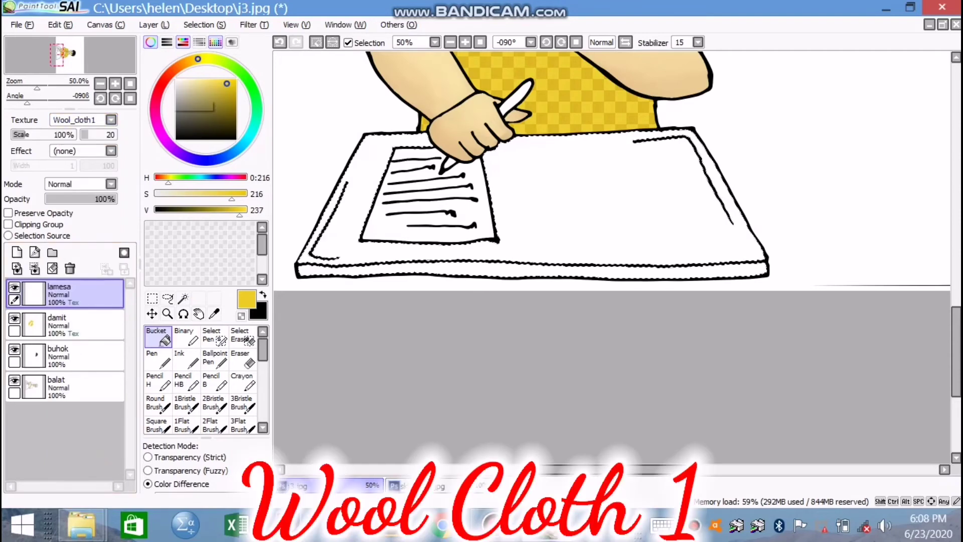
- Fill the tabletop and front edge with brown (H 161, S 216, V 174) and set the texture scale to 311%
left_click(186, 62)
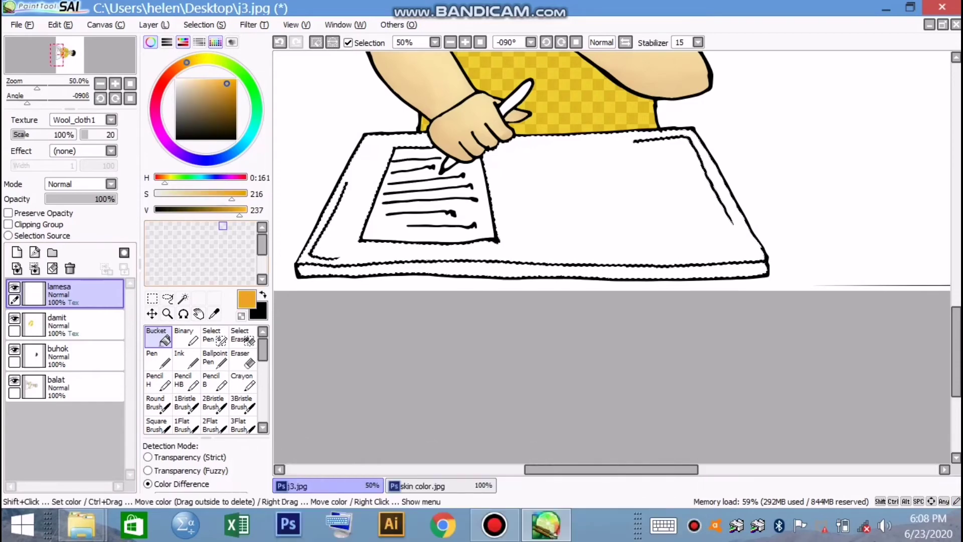
left_click(217, 209)
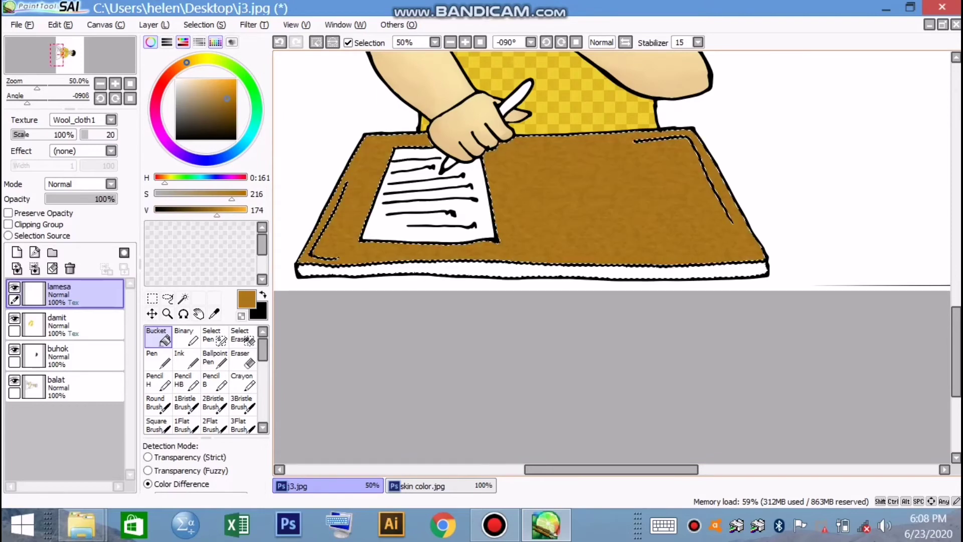
left_click(533, 272)
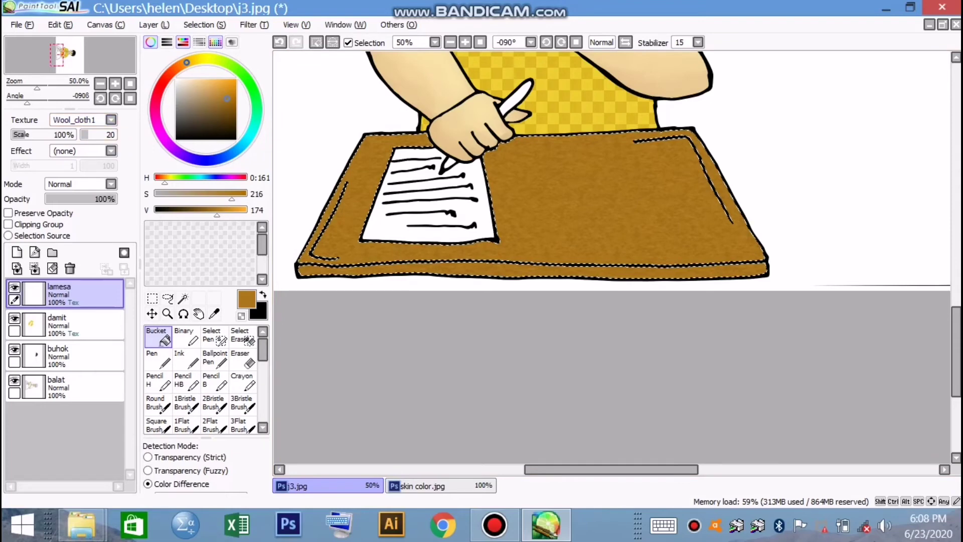
left_click(31, 134)
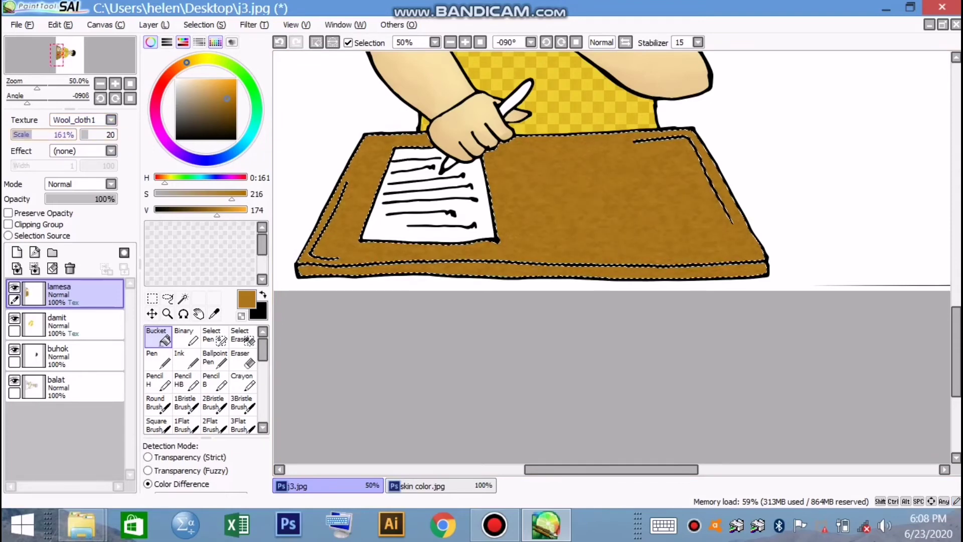
left_click_drag(32, 134, 50, 134)
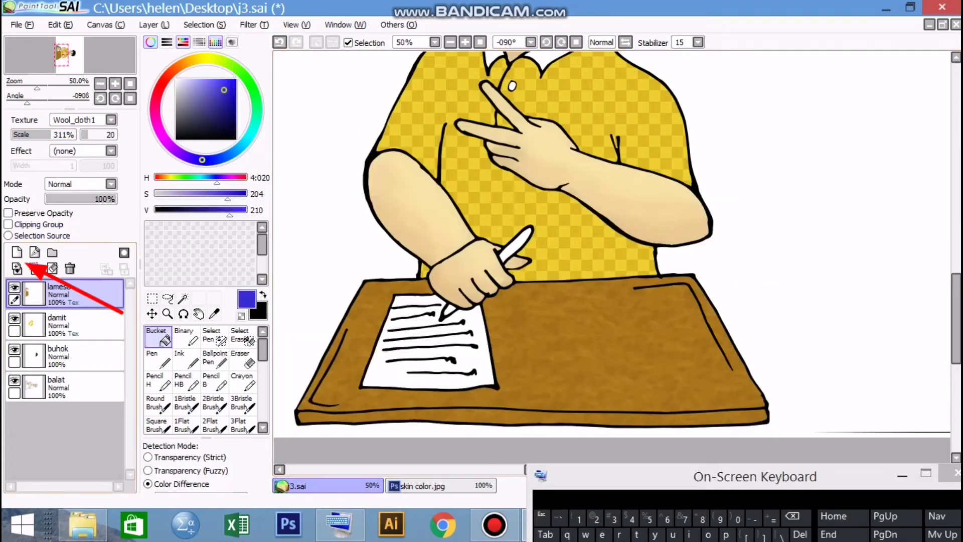
- Add a new layer above lamesa and name it panulat
left_click(16, 252)
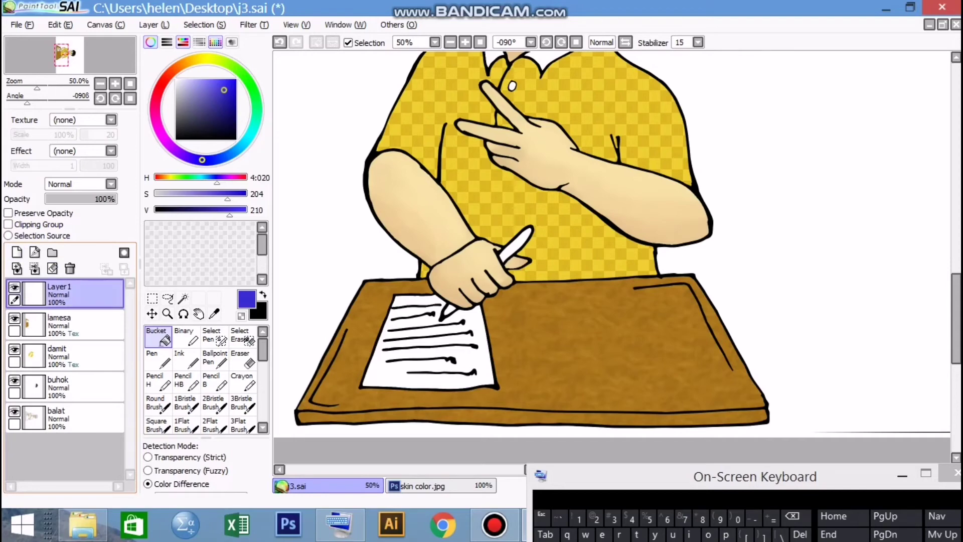
double_click(73, 293)
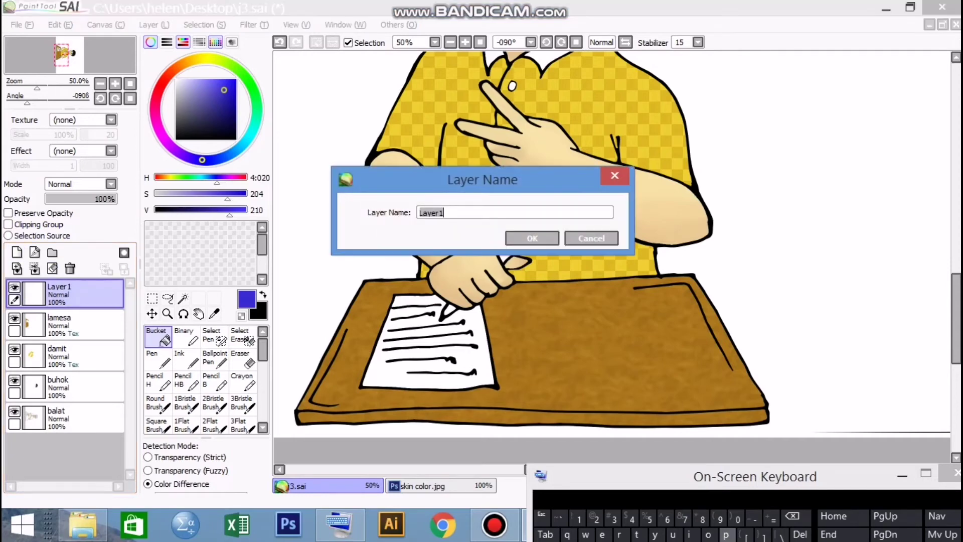
type("panulat")
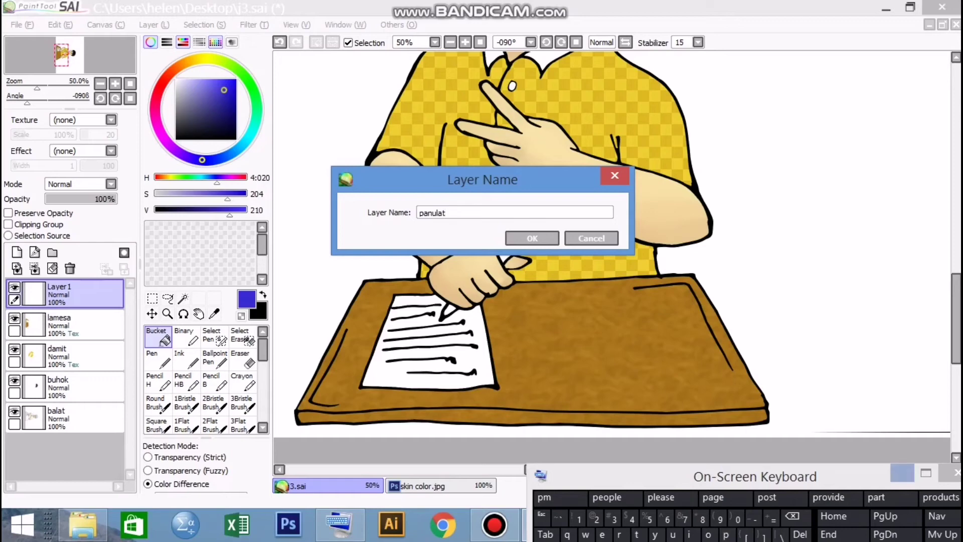
left_click(902, 473)
key("Return")
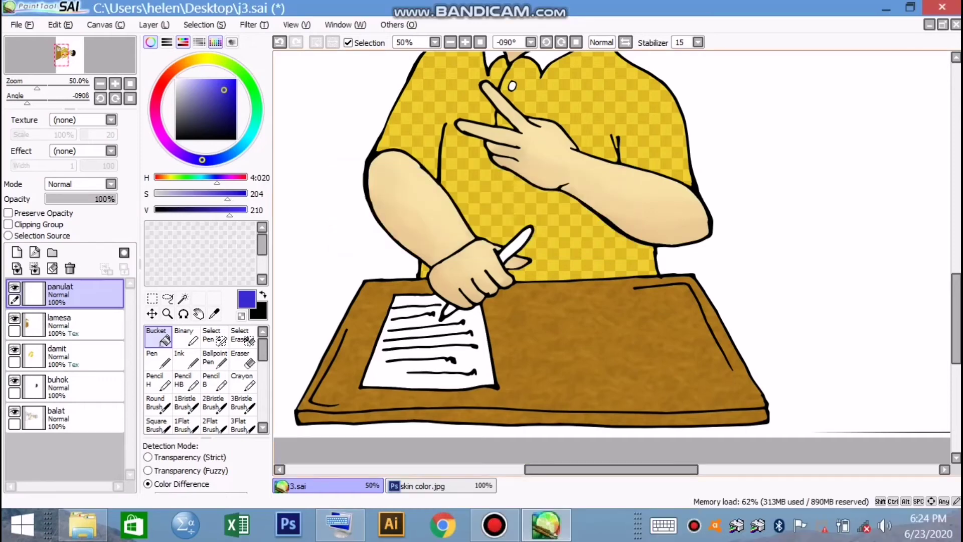
- Select the pen in the boy's hand with the Magic Wand and fill its body and tip with blue (S 216, V 231)
left_click(183, 299)
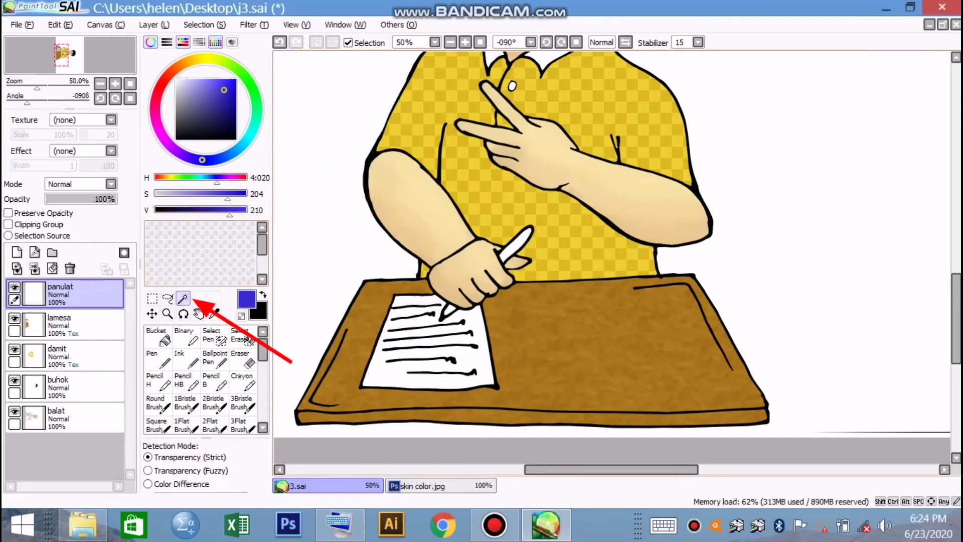
left_click(517, 244)
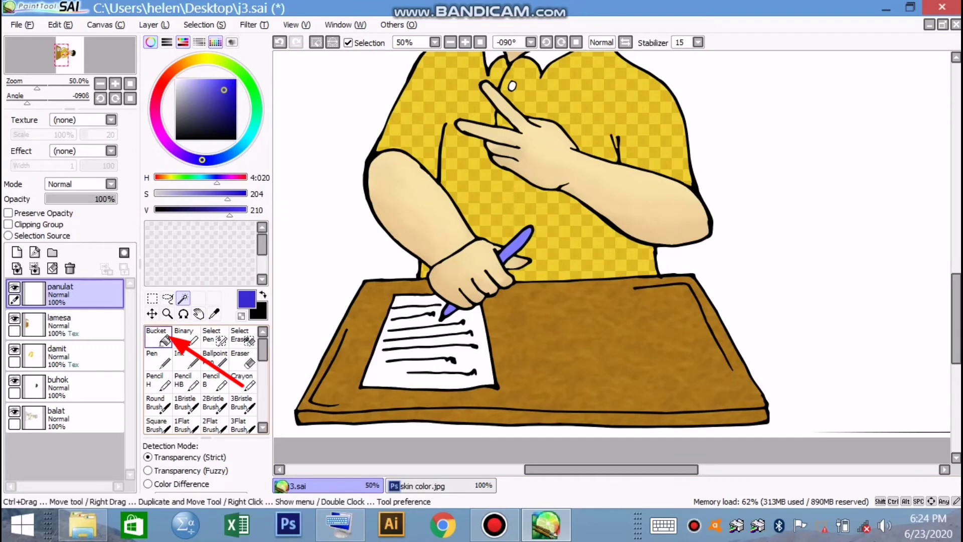
left_click(158, 337)
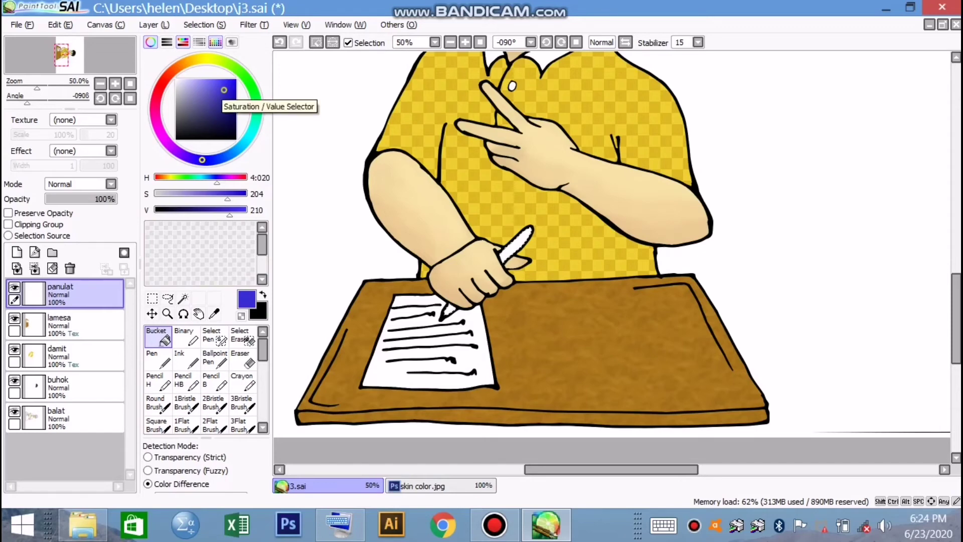
left_click(227, 86)
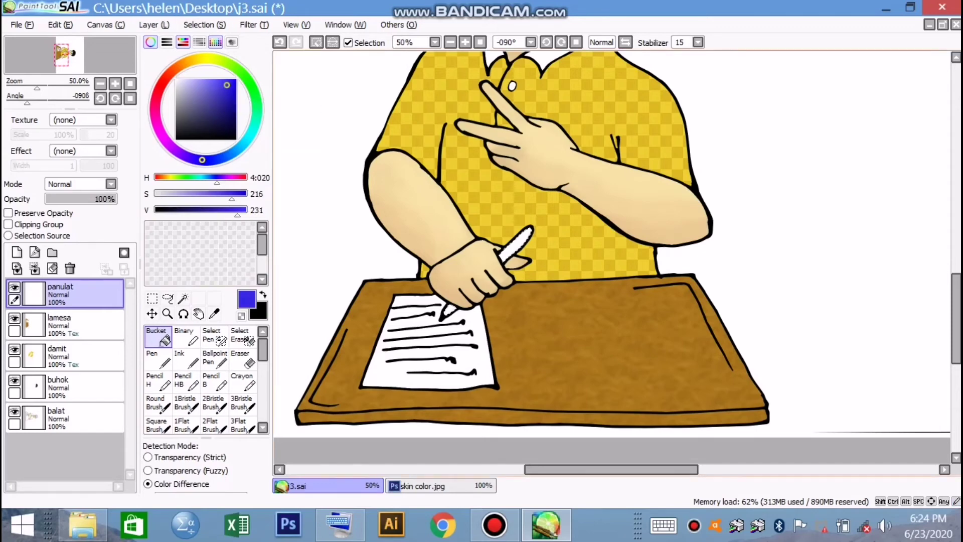
left_click(516, 243)
left_click(449, 309)
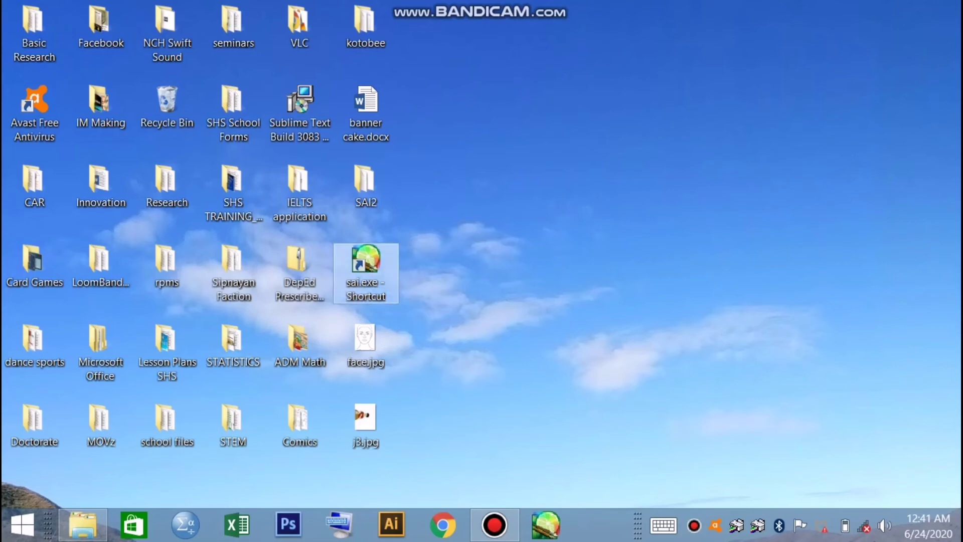
- Launch PaintTool SAI from the desktop and create a new canvas with the A4 - 300 ppi preset
double_click(366, 266)
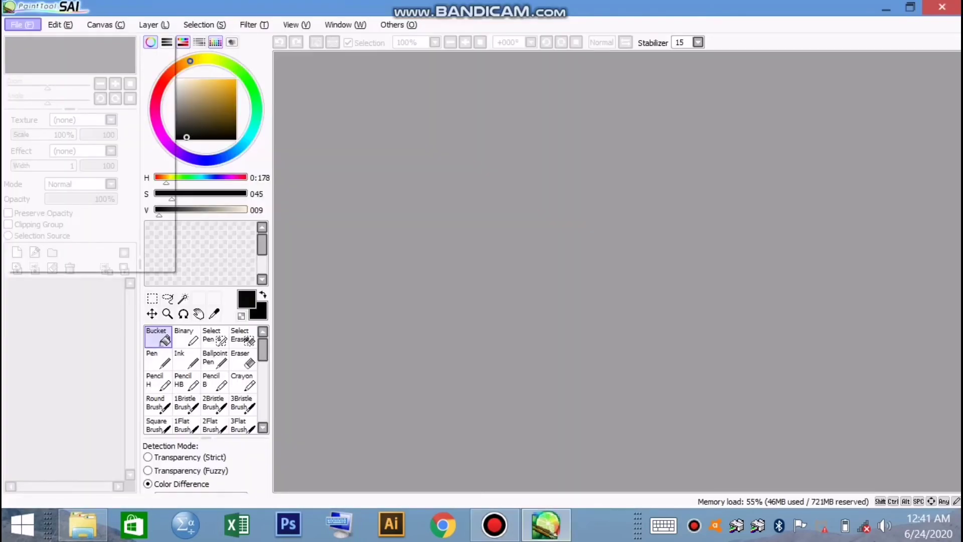
left_click(16, 24)
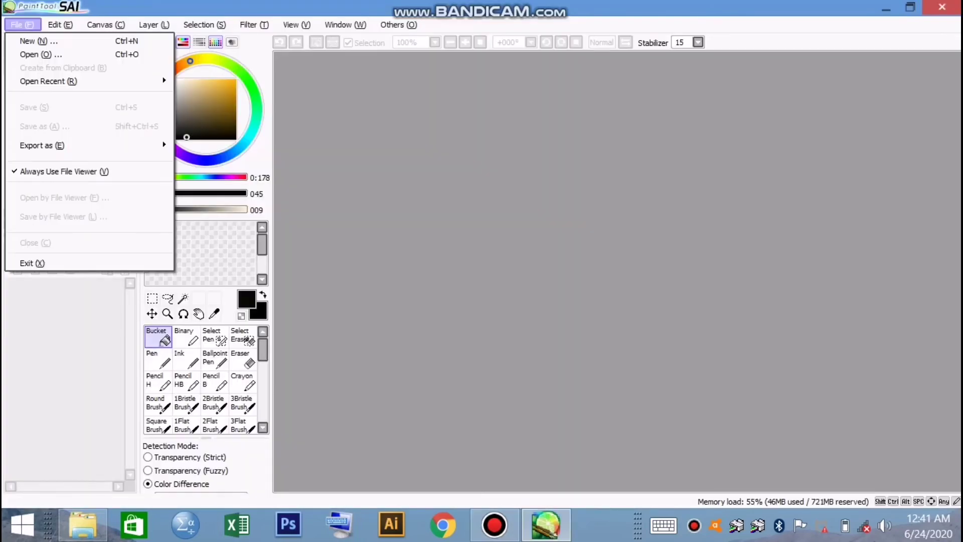
left_click(39, 41)
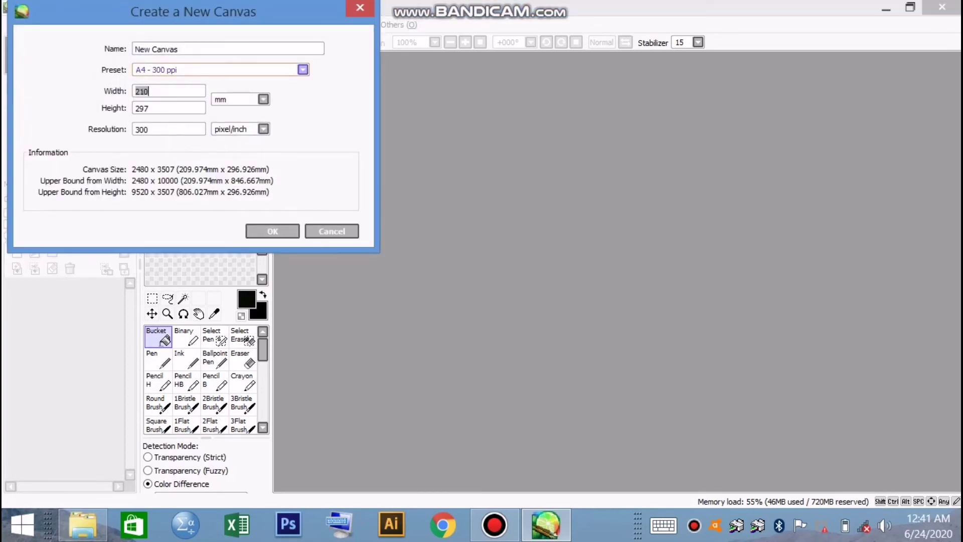
left_click(302, 70)
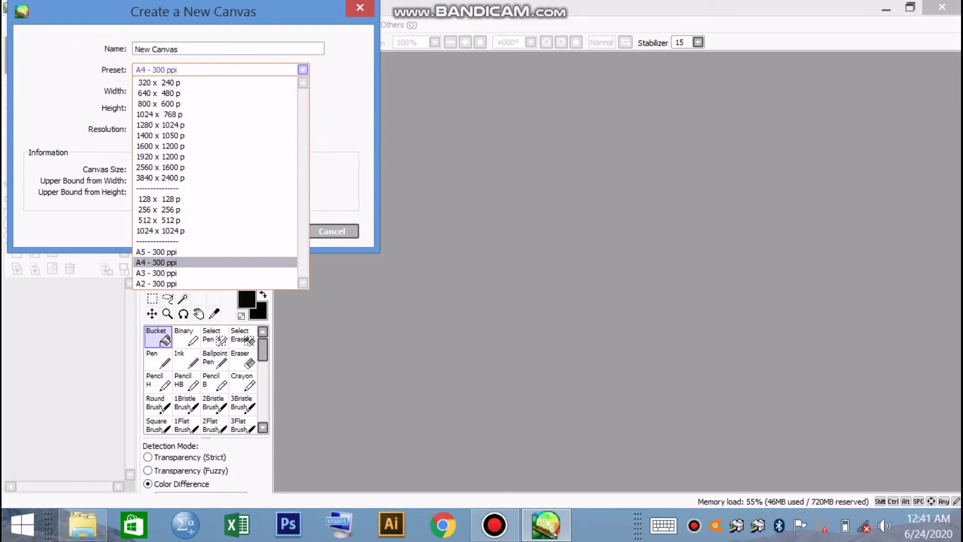
left_click(157, 263)
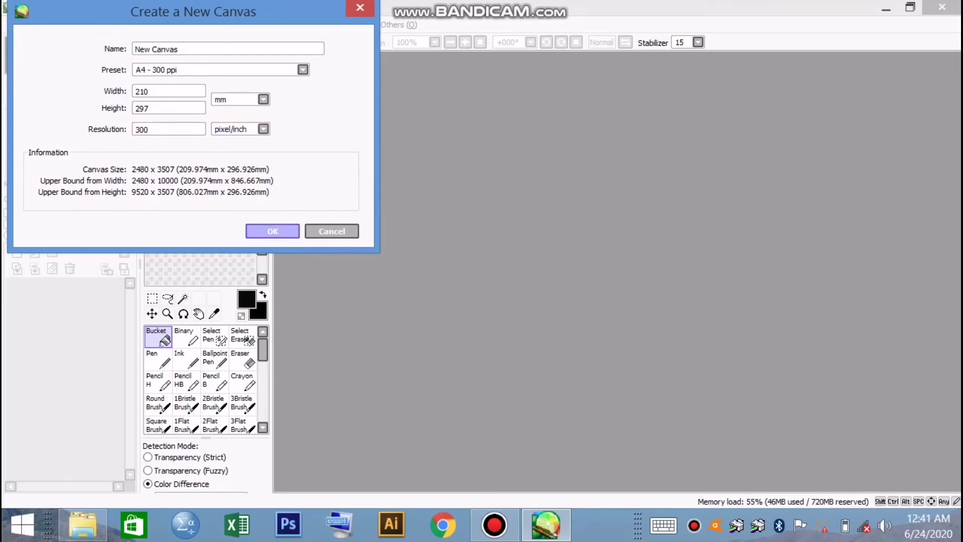
key("Return")
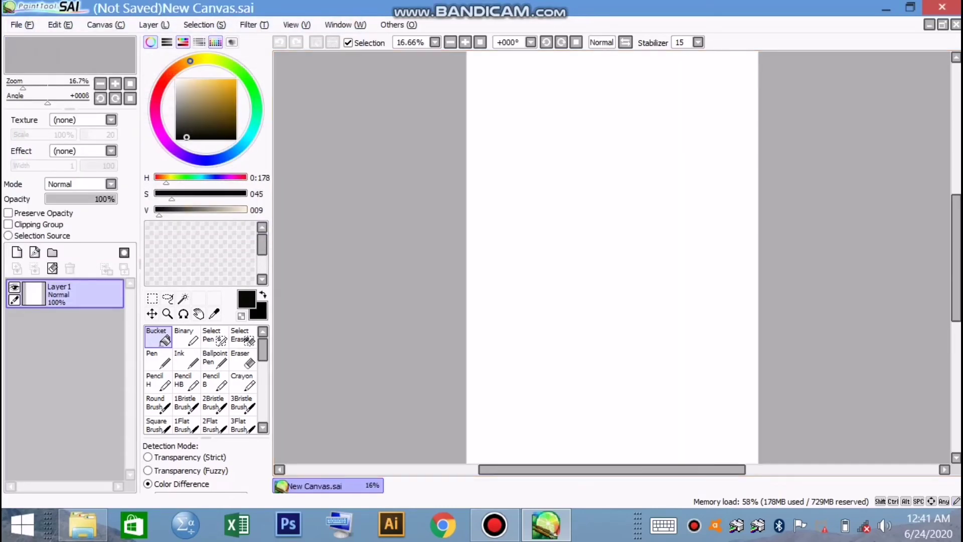
- Add a linework layer and draw a short slanted freehand stroke on it with the linework Pen tool
left_click(35, 252)
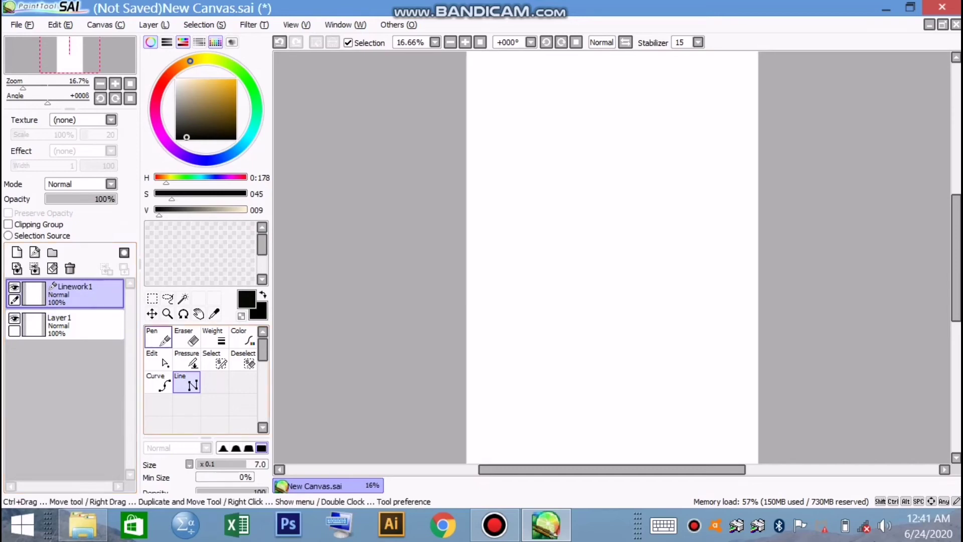
left_click(158, 336)
left_click(158, 384)
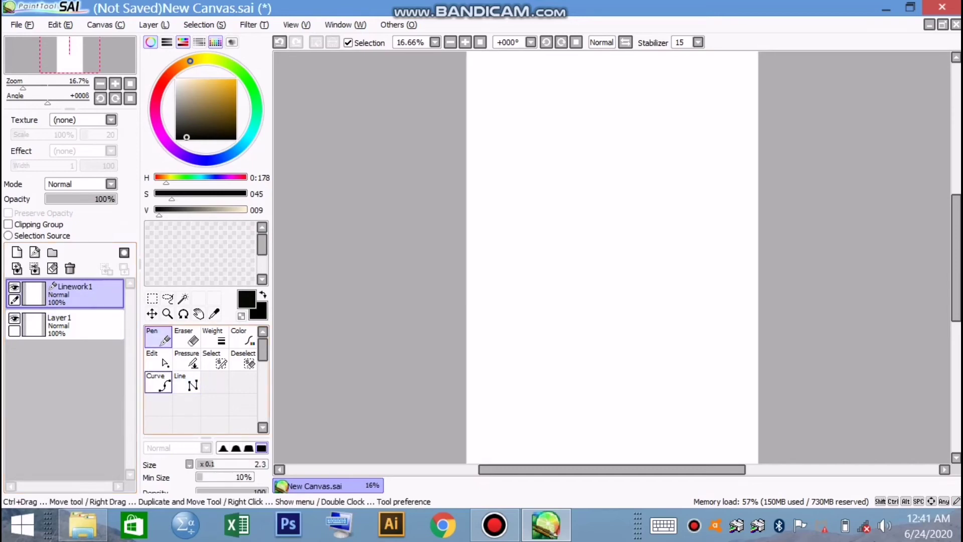
left_click(187, 384)
left_click(158, 383)
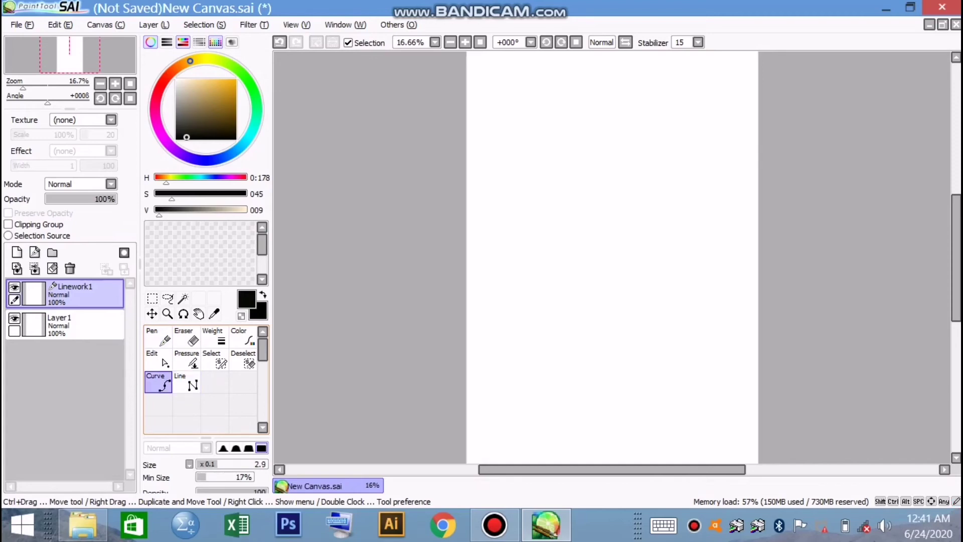
left_click(158, 336)
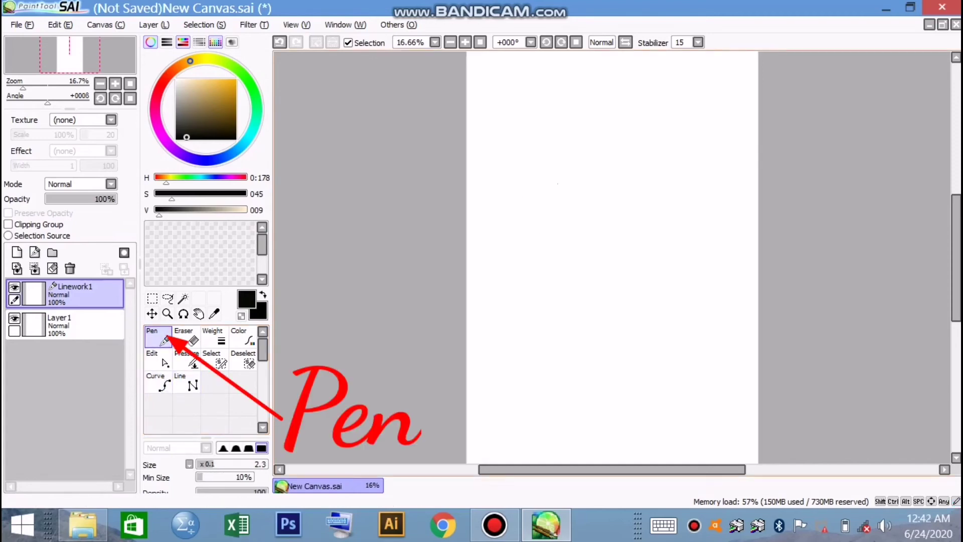
left_click_drag(527, 225, 557, 182)
left_click_drag(508, 253, 509, 252)
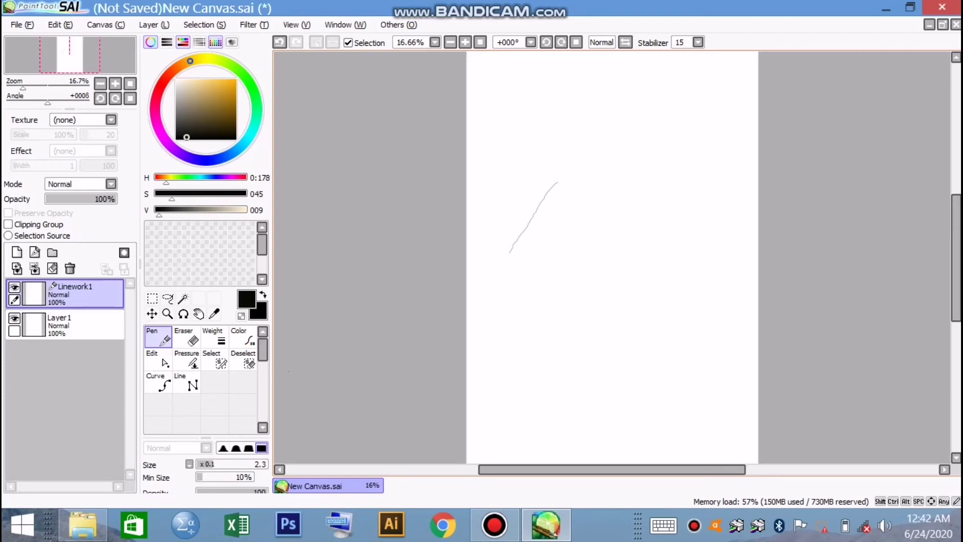
- Draw a chain of connected straight segments forming two overlapping angular shapes with the Line tool, and finish the line
left_click(187, 382)
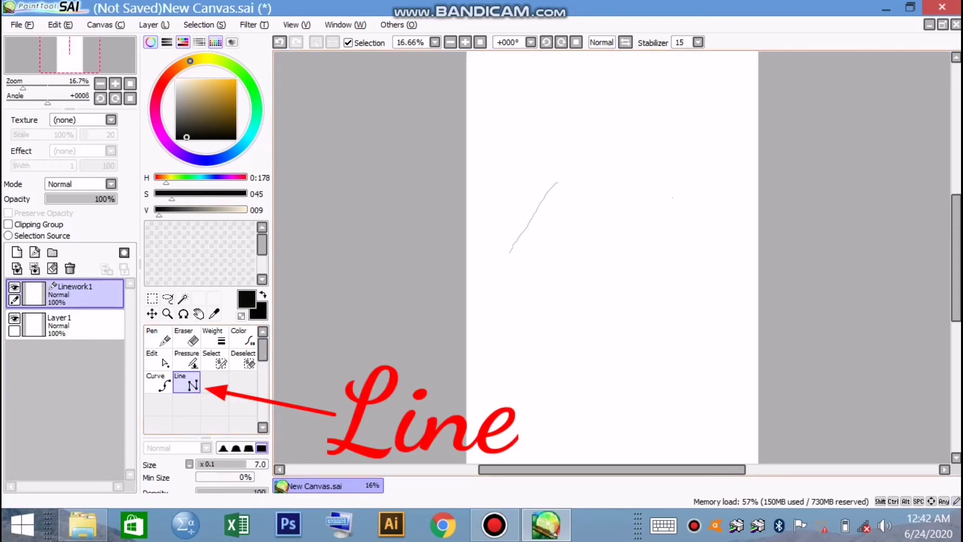
mouse_move(673, 199)
left_mouse_down()
mouse_move(582, 312)
mouse_move(639, 343)
mouse_move(655, 366)
mouse_move(685, 336)
left_mouse_up()
left_click_drag(673, 349, 707, 294)
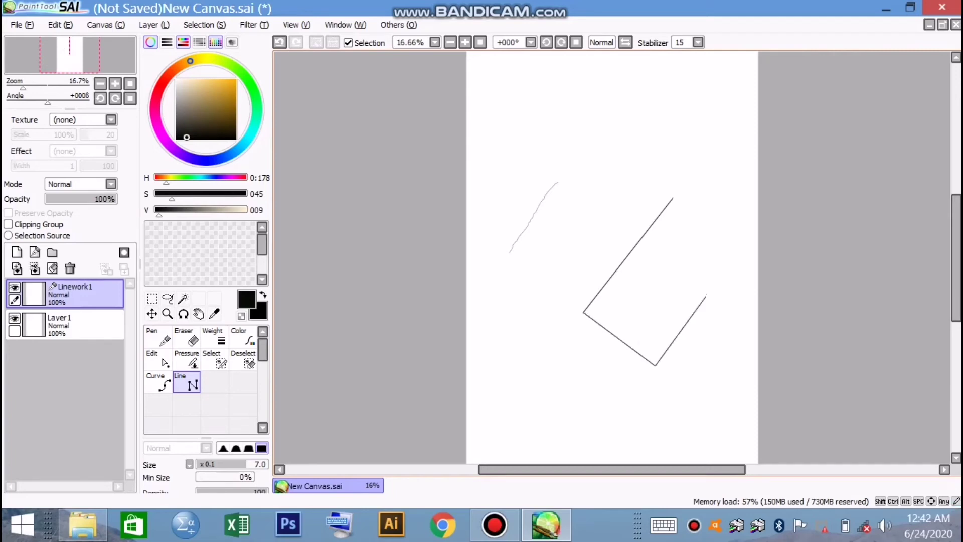
left_click_drag(581, 215, 707, 293)
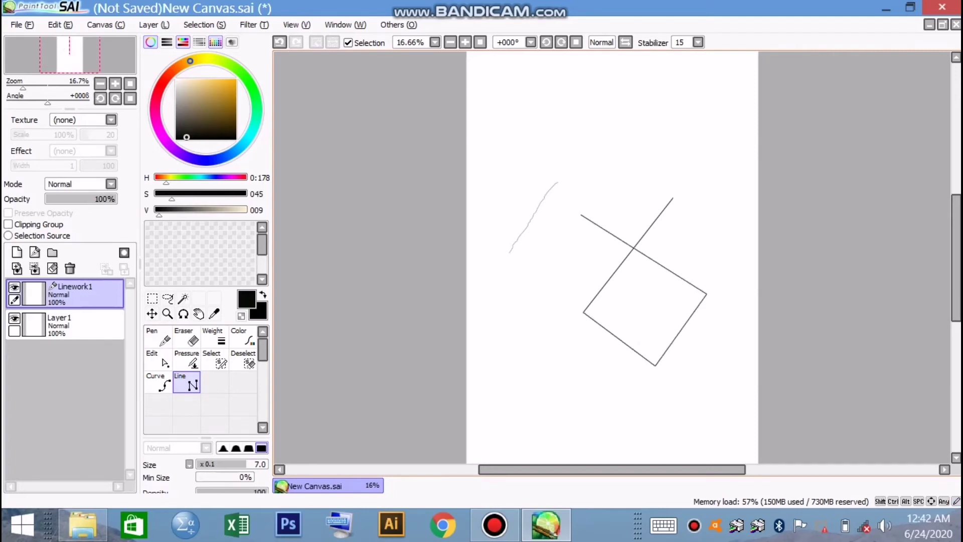
left_click(491, 328)
left_click(572, 381)
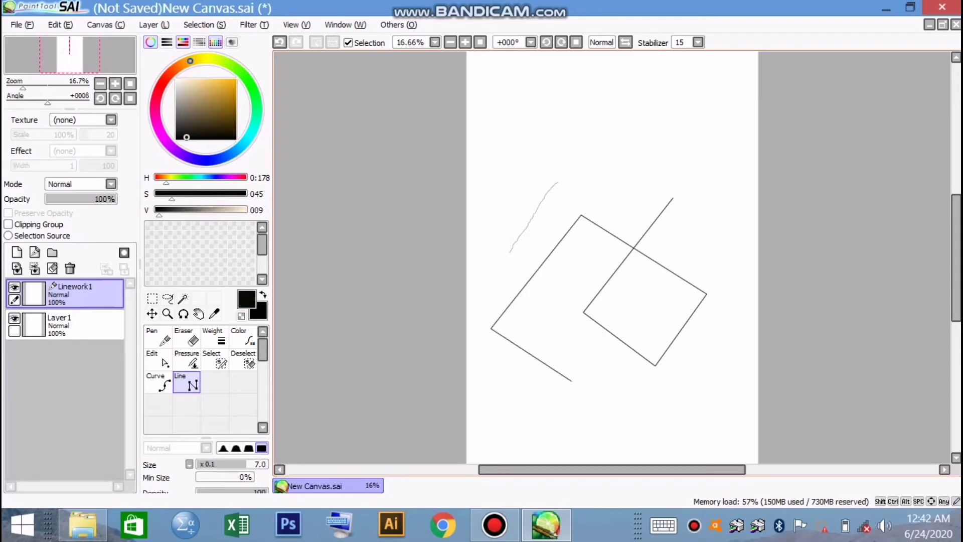
left_click(622, 308)
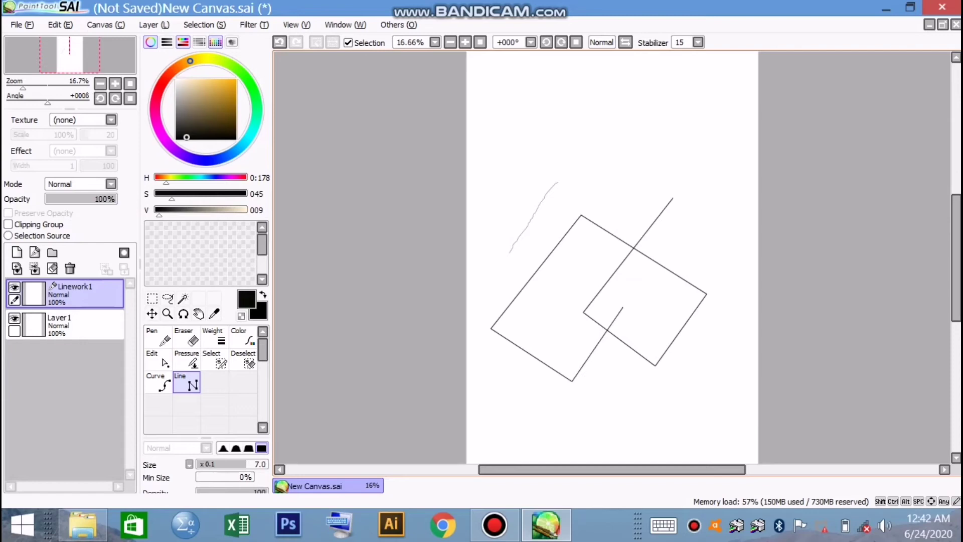
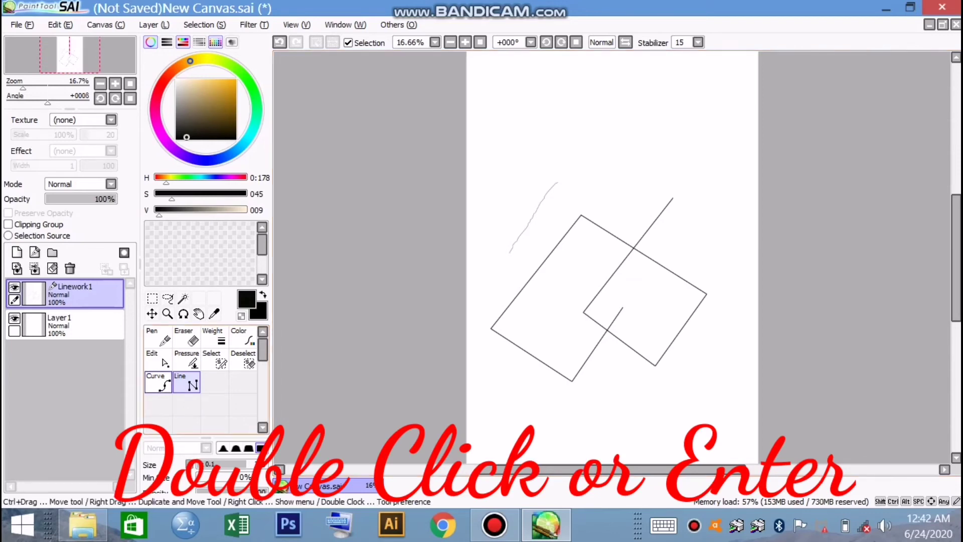
- Draw a wide arc above the freehand stroke and down its outer side with the Curve tool
left_click(158, 382)
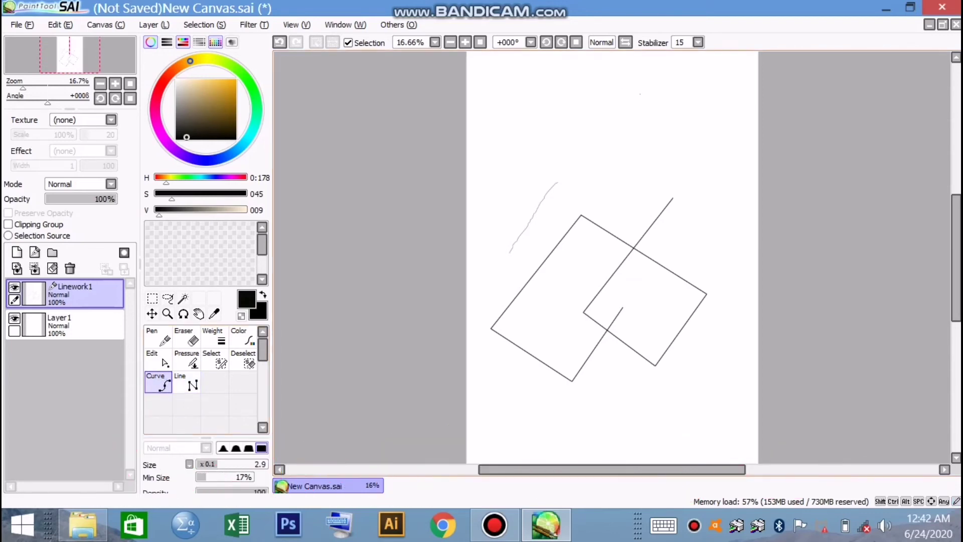
left_click(643, 95)
left_click(560, 98)
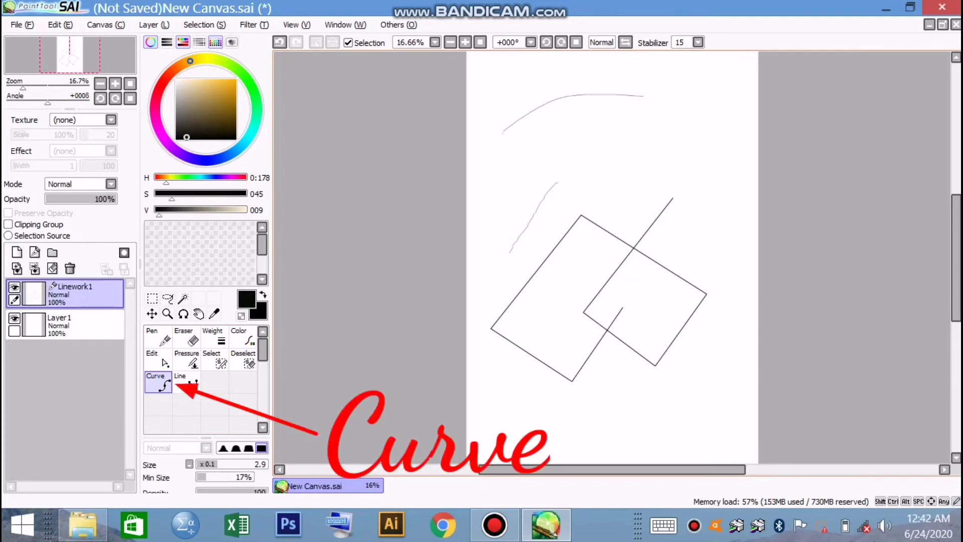
left_click(502, 142)
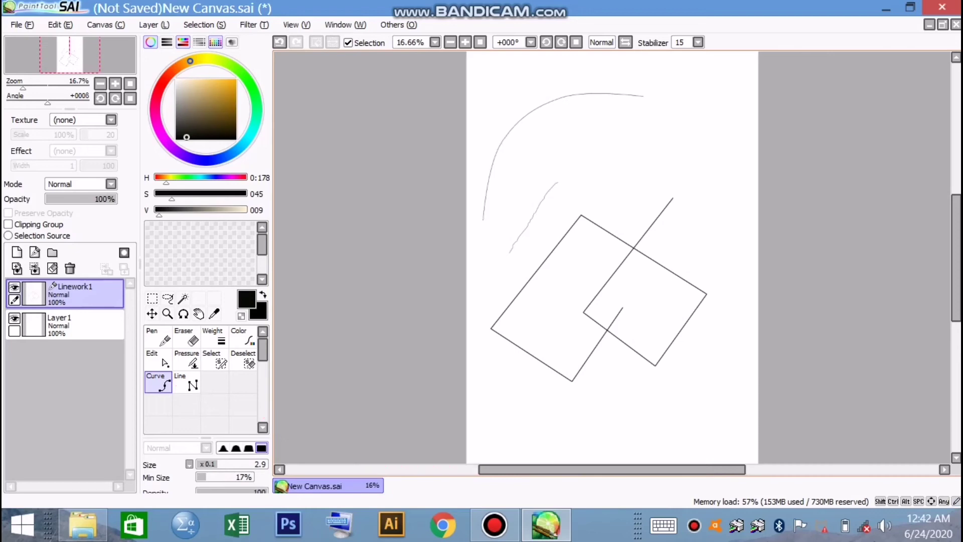
left_click(483, 220)
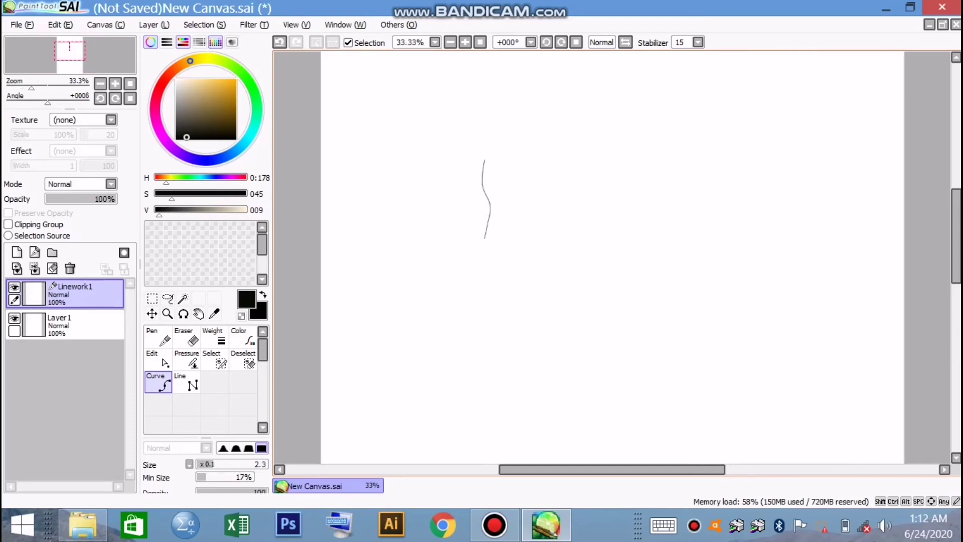
- Extend the face outline with Curve points down the left cheek and around the chin, undoing and replacing misplaced points
left_click(484, 257)
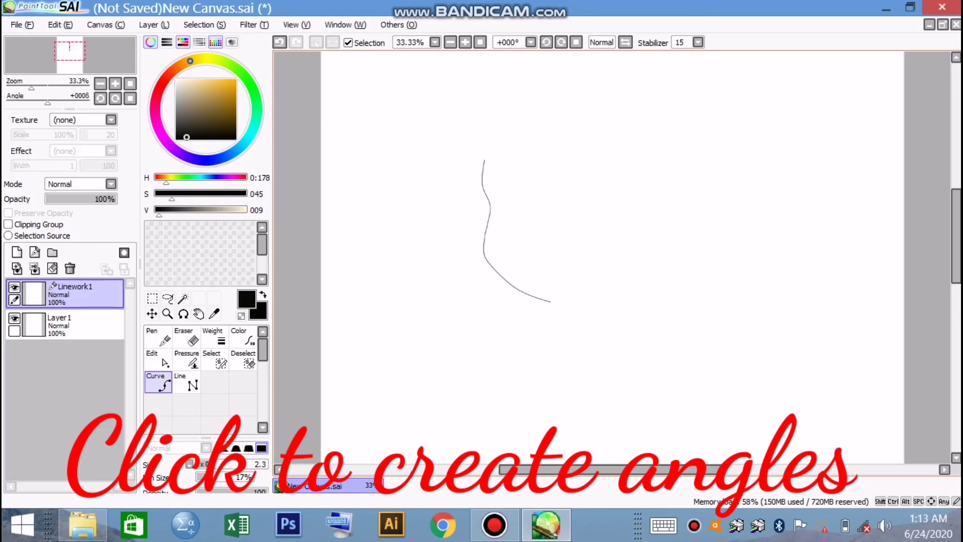
key("ctrl+z")
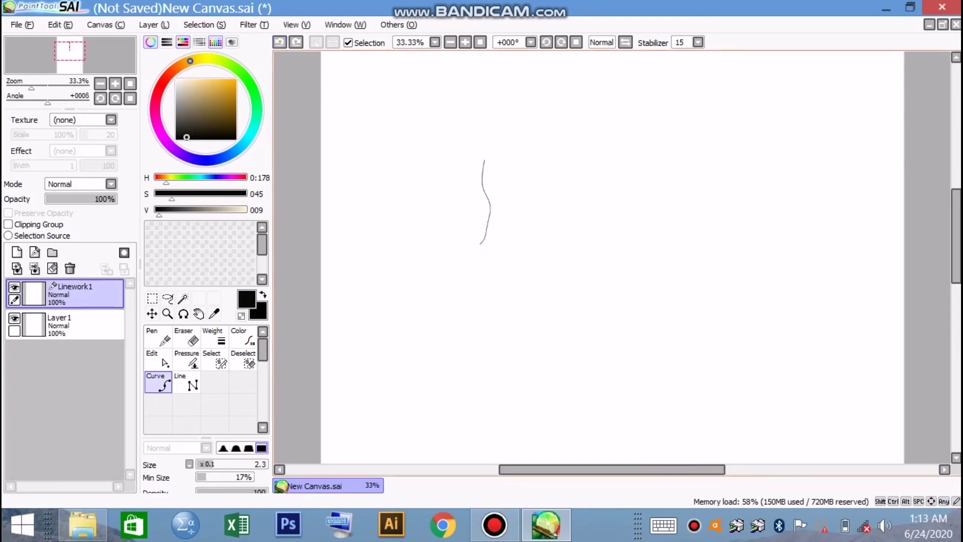
left_click(484, 246)
left_click(484, 257)
left_click(496, 275)
left_click(517, 288)
key("ctrl+z")
left_click(517, 291)
left_click(584, 302)
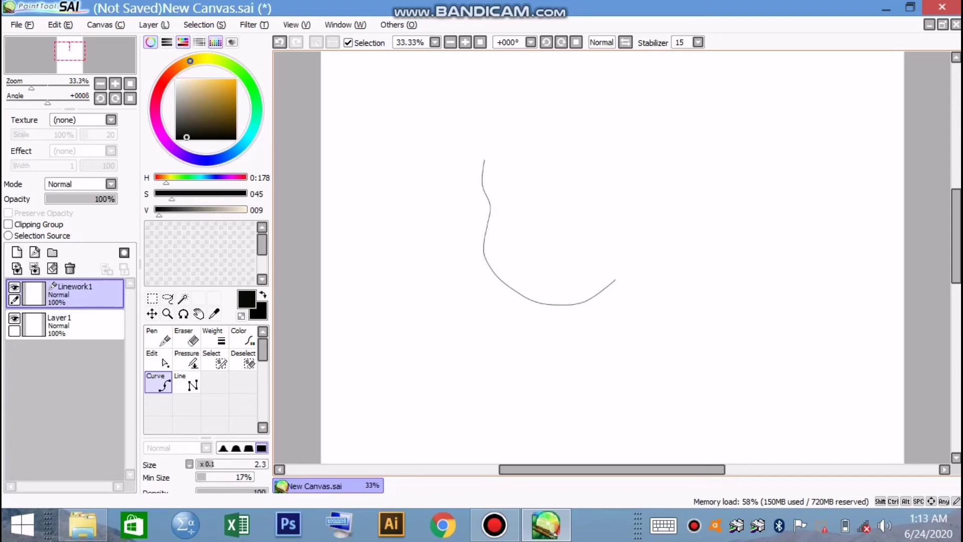
- Continue the face curve up the right cheek and around the ear, undoing misplaced points, and finish the line
left_click(619, 276)
left_click(630, 254)
left_click(637, 215)
left_click(637, 186)
key("ctrl+z")
left_click(639, 191)
left_click(664, 179)
left_click(653, 231)
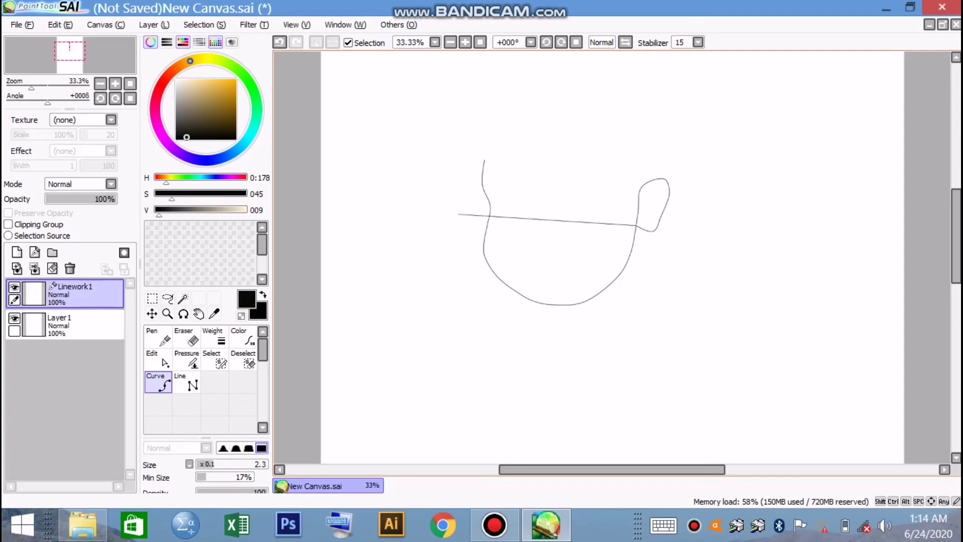
key("ctrl+z")
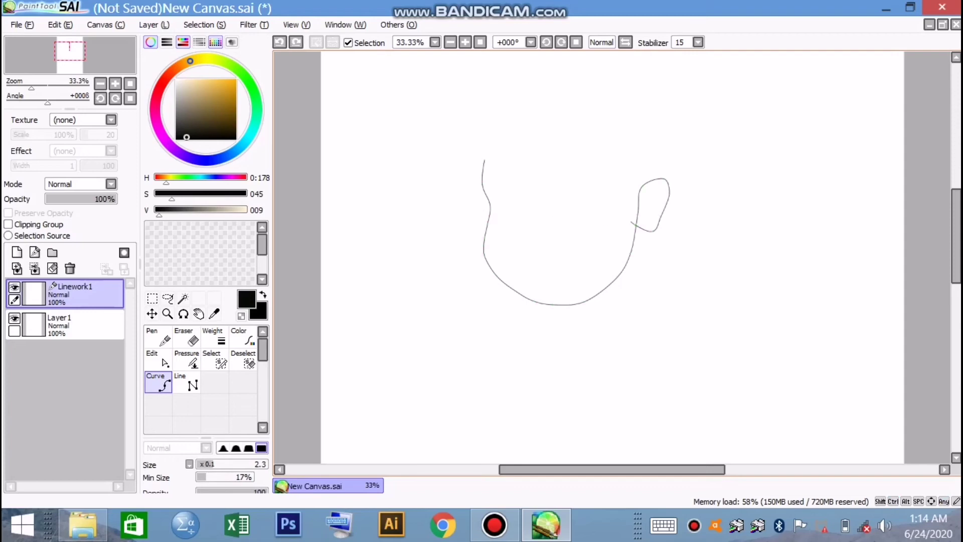
key("Return")
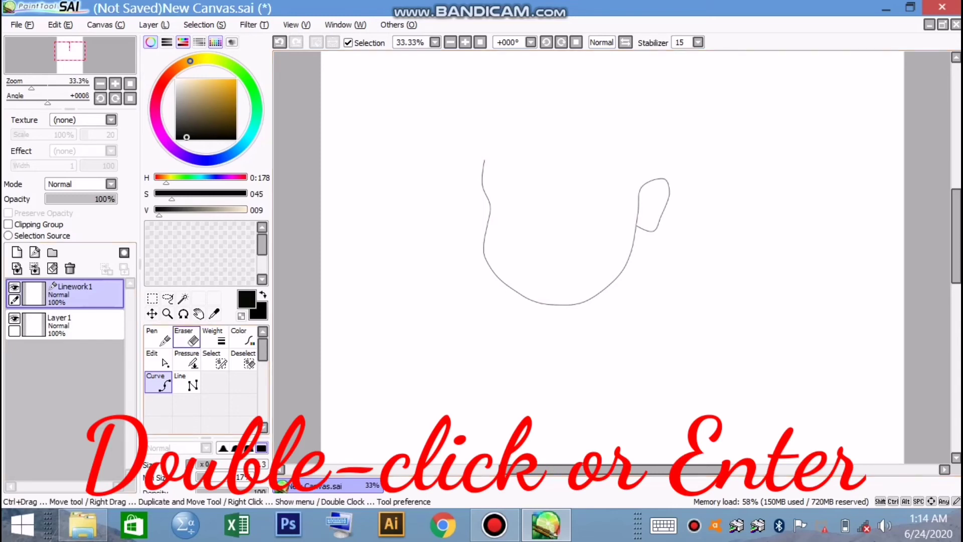
- Erase the upper part of the outline above the left cheek with the linework Eraser
left_click(187, 338)
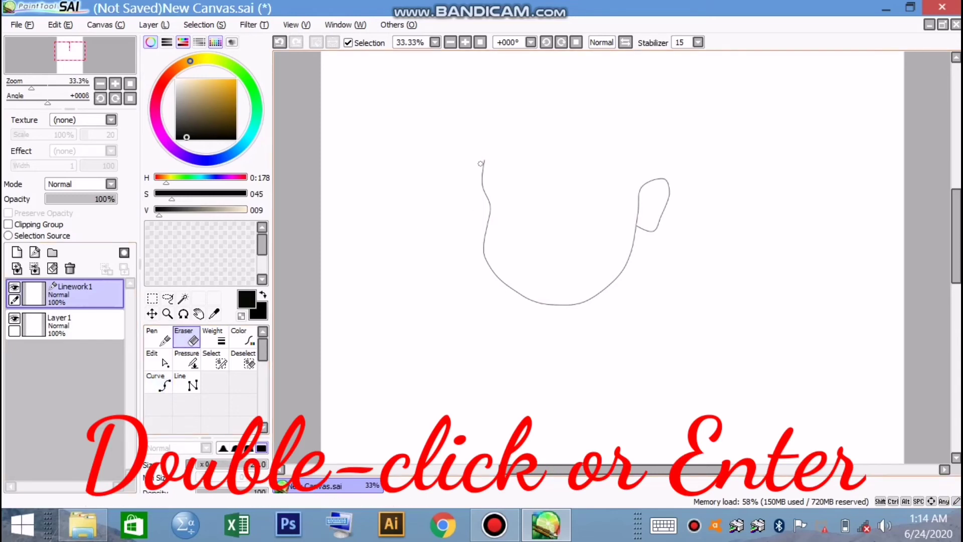
mouse_move(481, 164)
left_mouse_down()
mouse_move(474, 187)
mouse_move(477, 151)
left_mouse_up()
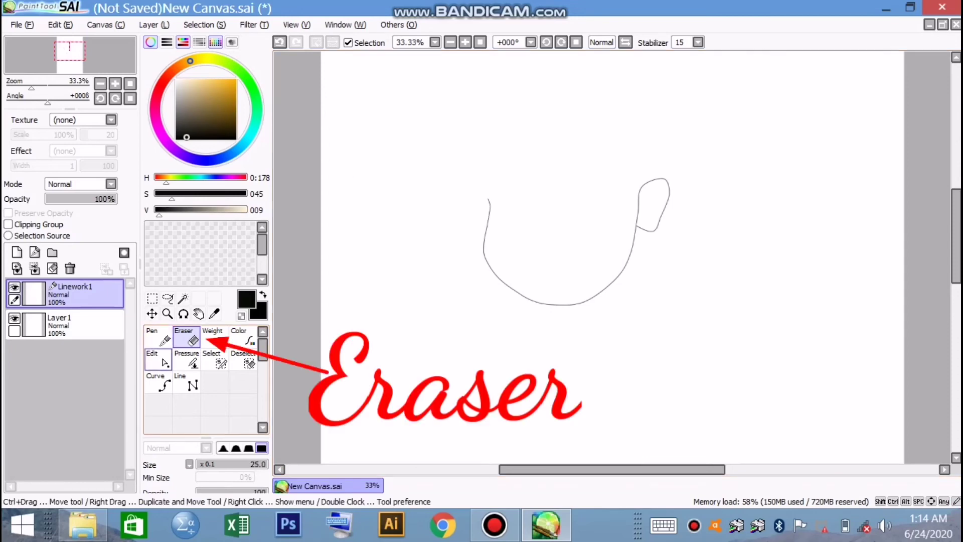
- Try to reshape the left cheek by moving its control point with the linework Edit tool, and undo the change
left_click(158, 358)
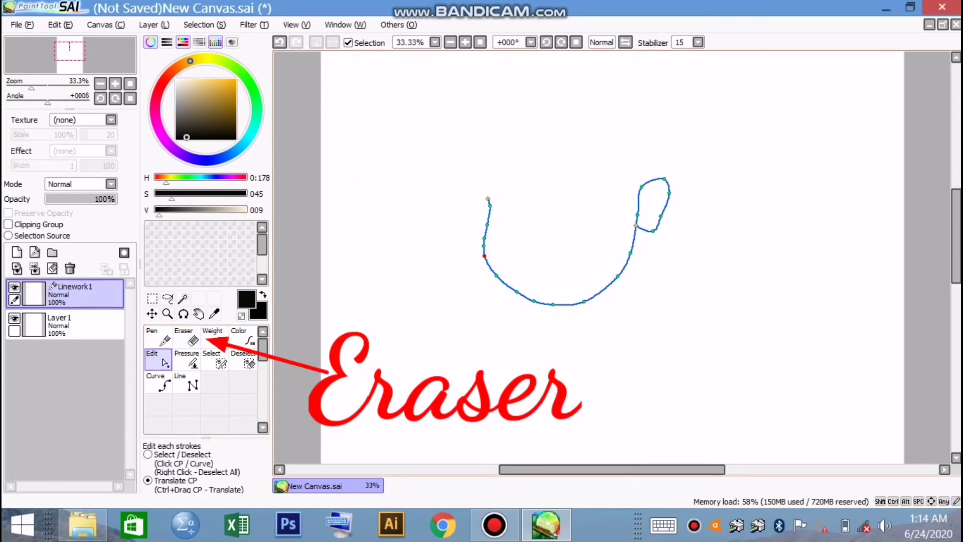
left_click_drag(484, 256, 486, 253)
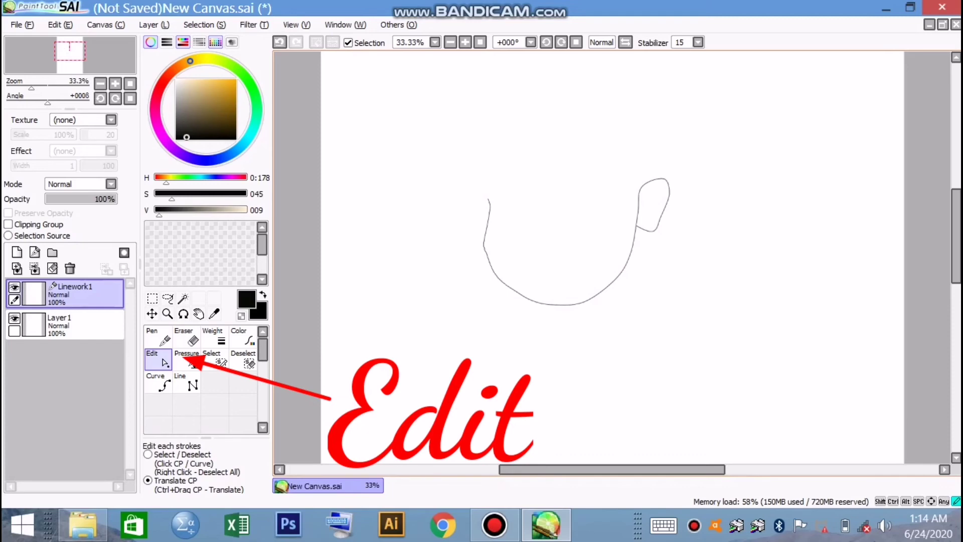
key("ctrl+z")
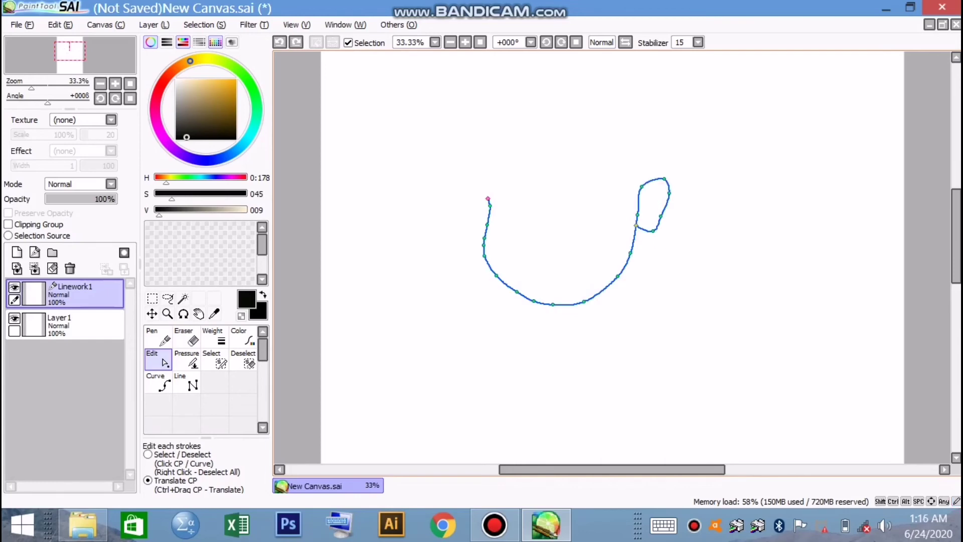
- Redraw the left temple stroke with the Curve tool and reshape the left cheek by moving its control points
left_click(158, 384)
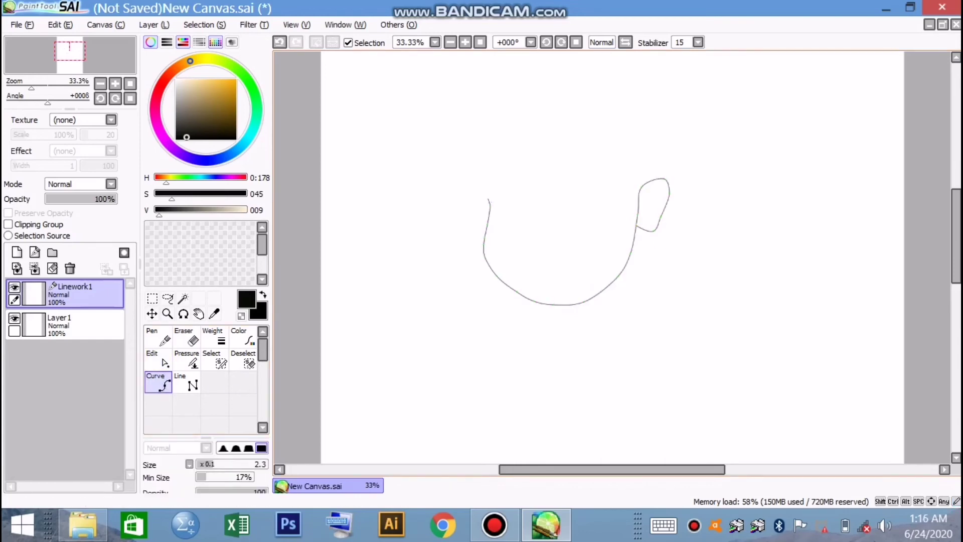
left_click(483, 174)
left_click(159, 360)
left_click_drag(484, 258, 487, 234)
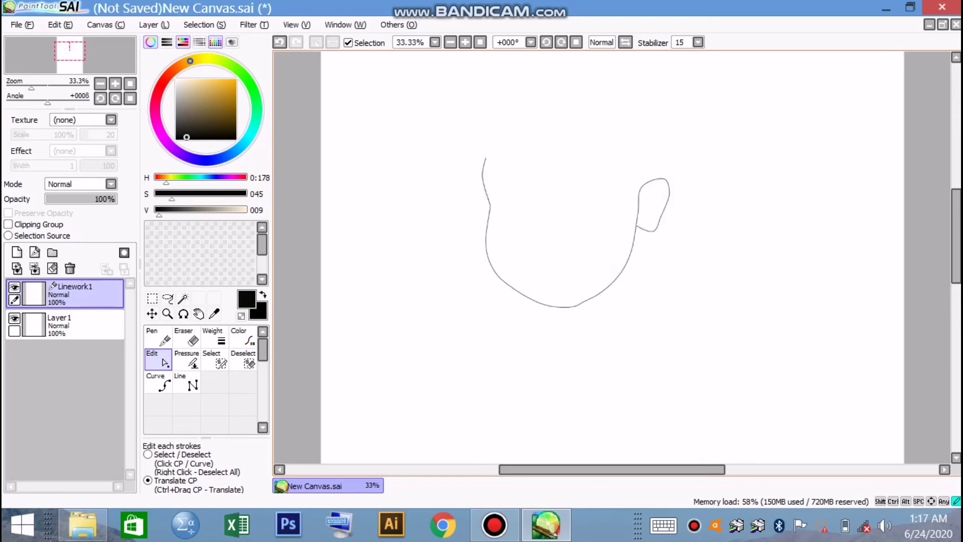
- Draw the skull outline with the Curve tool from the left temple over the top of the head towards the right ear
left_click(158, 382)
left_click(482, 173)
key("ctrl+z")
left_click(483, 175)
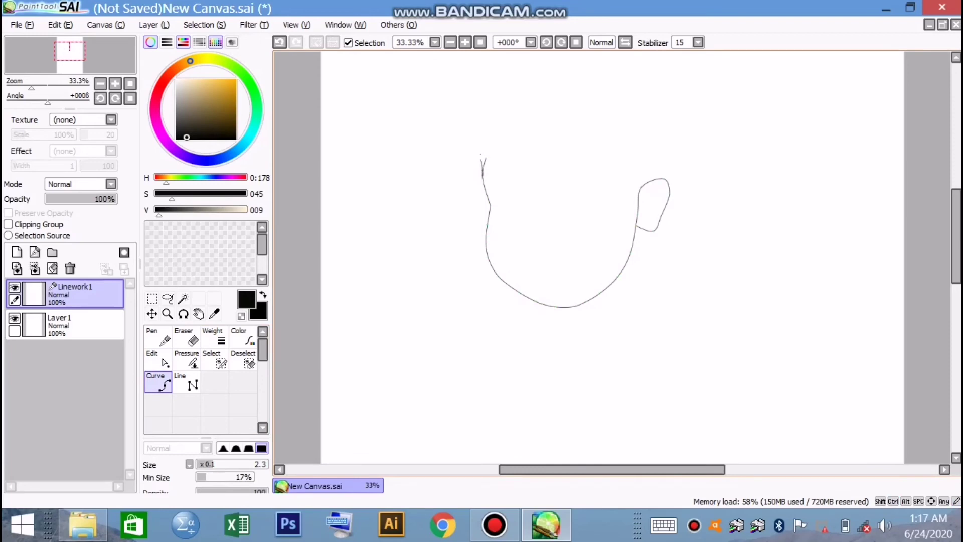
left_click(480, 154)
left_click(503, 109)
left_click(533, 94)
left_click(578, 90)
left_click(619, 104)
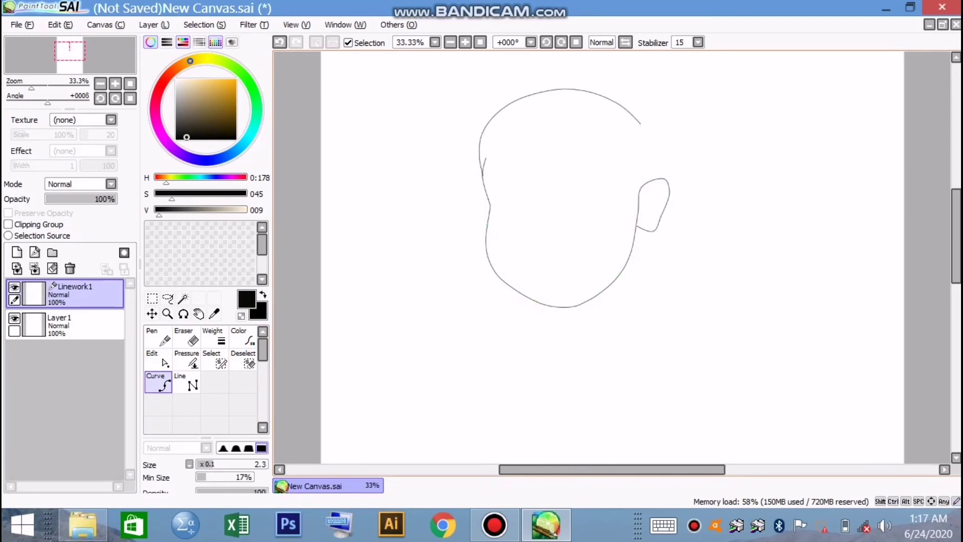
left_click(639, 122)
left_click(654, 147)
- Draw a short line from the bottom of the ear to the jaw and erase the overlapping line parts
left_click(648, 231)
double_click(630, 259)
left_click(187, 336)
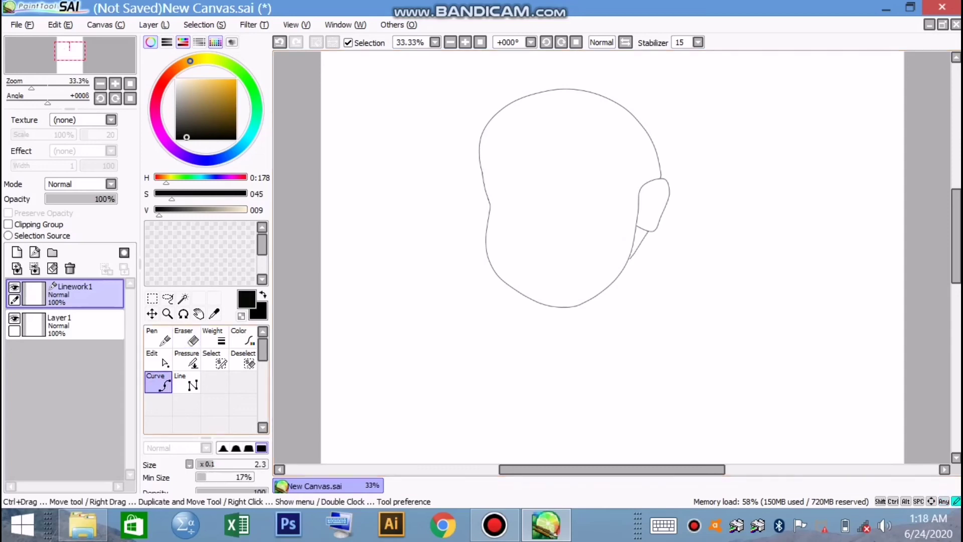
- Draw the hairline across the forehead and the sideburn down in front of the ear with the Curve tool
left_click(158, 384)
left_click(480, 161)
left_click(488, 154)
left_click(536, 150)
left_click(564, 151)
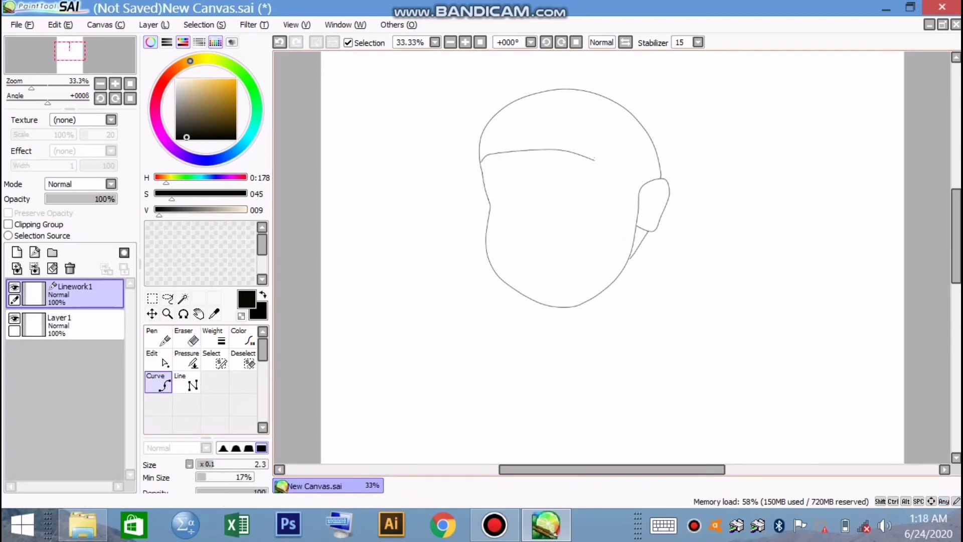
left_click(592, 160)
left_click(610, 169)
left_click(616, 168)
left_click(622, 193)
- Draw the raised hair outline above the head, curving from the upper left around to the right side of the skull
left_click(524, 96)
left_click(511, 61)
left_click(528, 55)
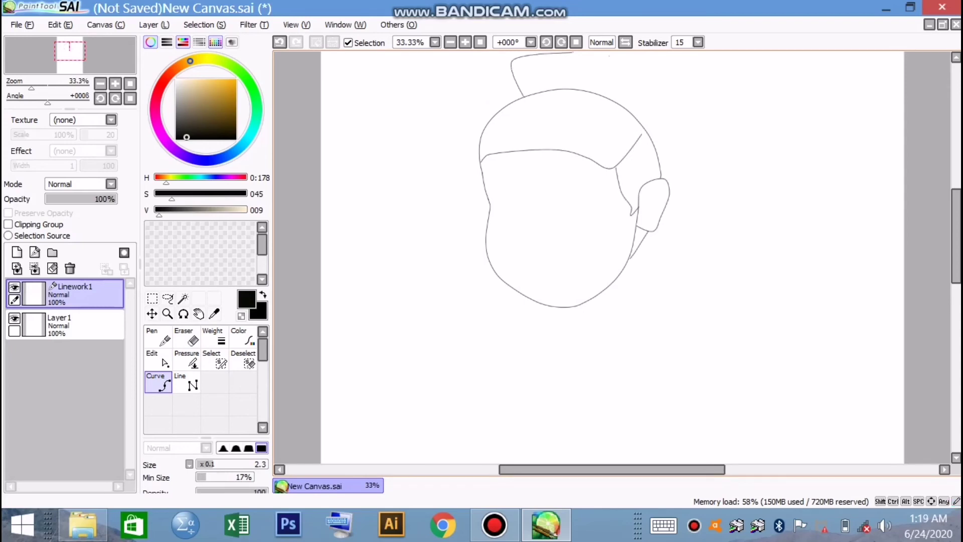
left_click(572, 52)
left_click(613, 57)
left_click(639, 64)
left_click(655, 93)
left_click(650, 139)
key("Return")
- Draw the face mask's upper edge across the cheeks and its right side down to the jaw
left_click(489, 214)
left_click(532, 222)
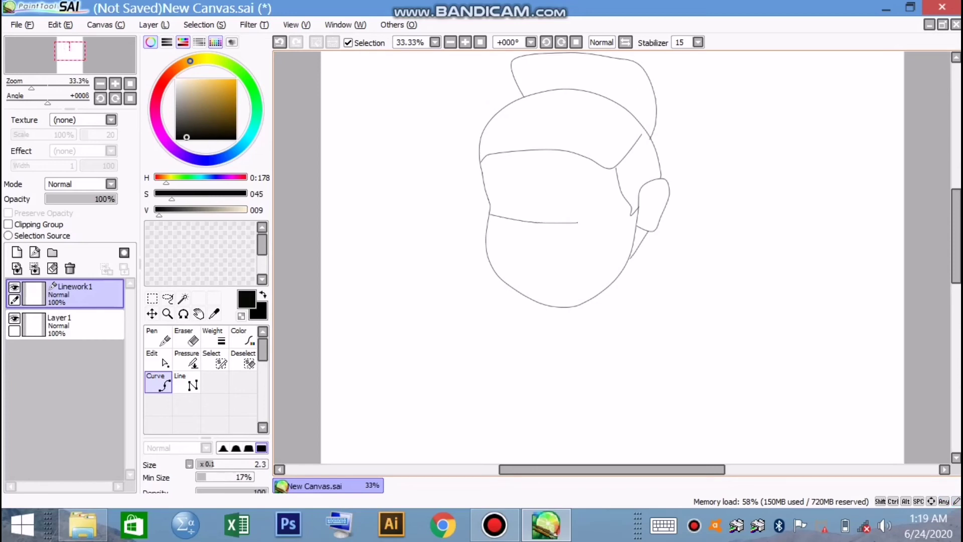
left_click(576, 222)
left_click(617, 214)
left_click(625, 245)
left_click(602, 290)
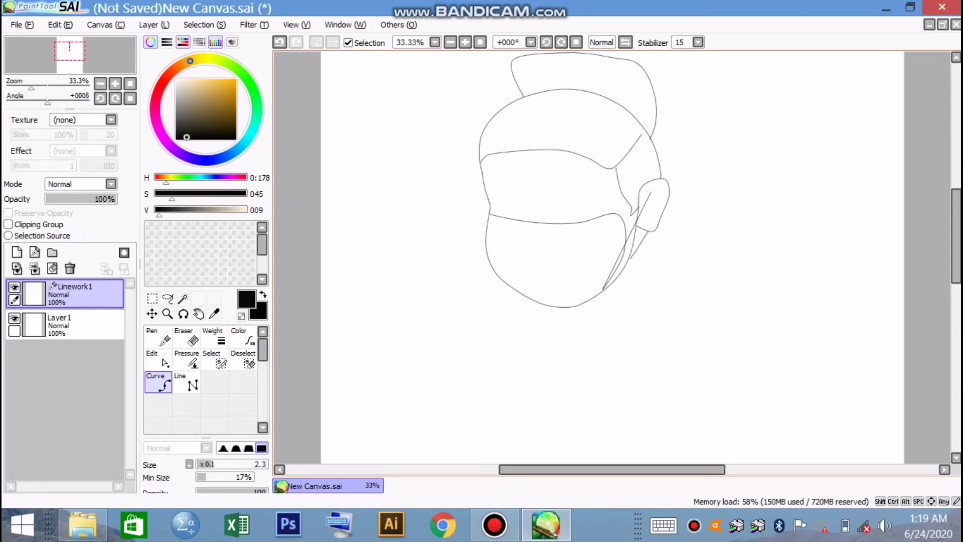
key("Escape")
- Draw the small inner curves inside the ear
left_click(645, 194)
left_click(657, 186)
left_click(661, 191)
- Draw the neck sides and both shoulder lines below the jaw with the Curve tool
left_click(613, 304)
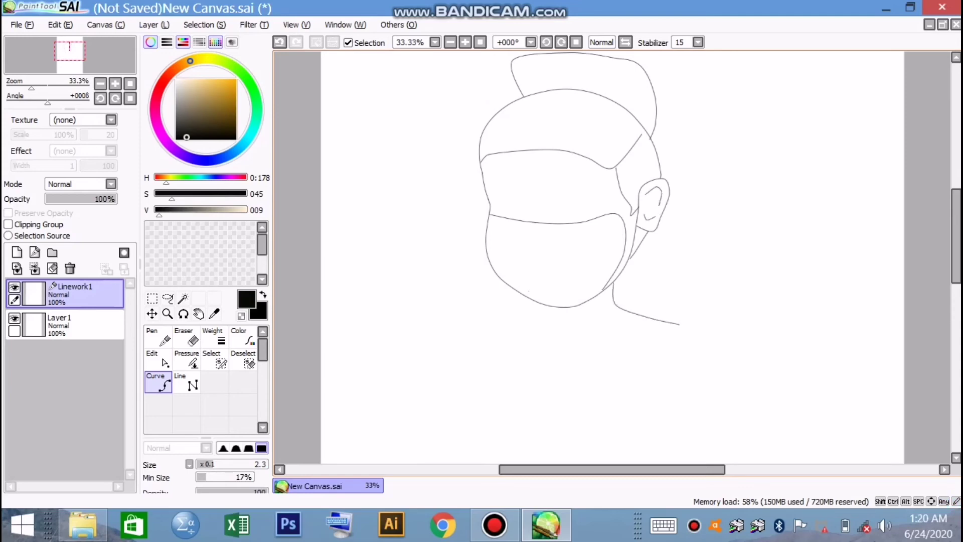
key("ctrl+z")
left_click(535, 301)
left_click(535, 309)
left_click(460, 333)
double_click(416, 354)
left_click(673, 324)
left_click(700, 329)
left_click(739, 345)
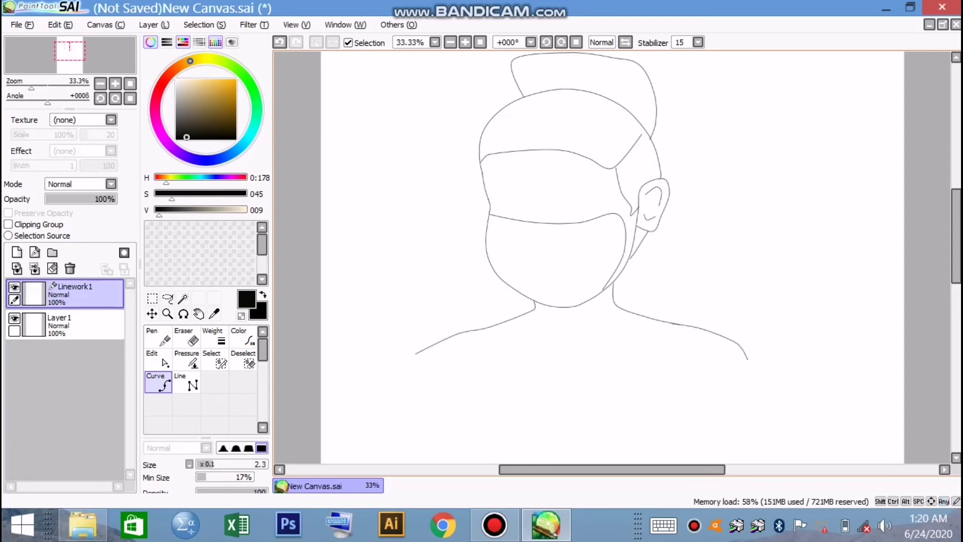
- Draw the left and right eyebrows below the hairline with curved lines
left_click(525, 174)
left_click(505, 173)
left_click(486, 190)
left_click(508, 181)
left_click(533, 179)
double_click(525, 174)
left_click(583, 175)
left_click(610, 188)
left_click(585, 182)
double_click(559, 181)
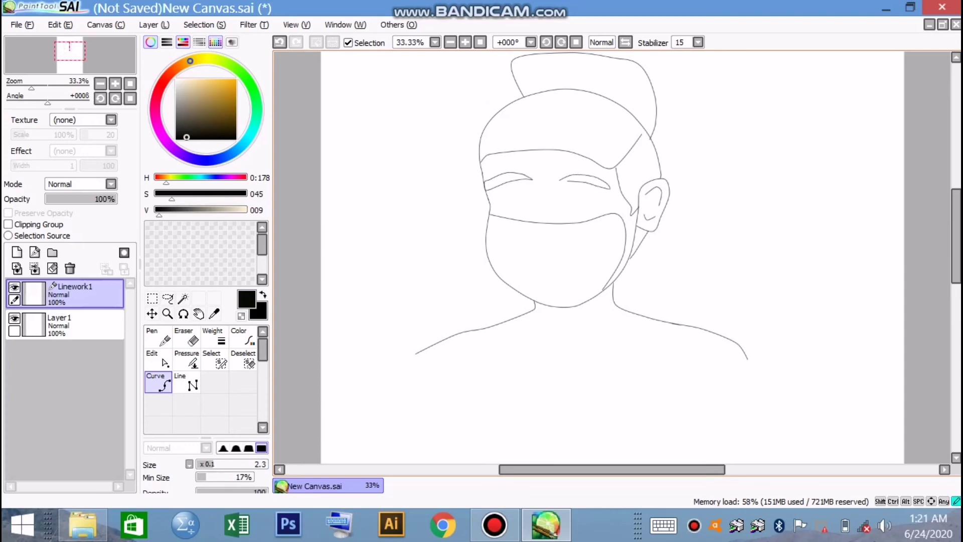
- Draw the almond-shaped outline of the left eye beneath its eyebrow
left_click(527, 192)
left_click(510, 186)
left_click(492, 194)
left_click(493, 202)
left_click(510, 205)
left_click(532, 196)
- Draw the almond-shaped outline of the right eye, undoing and replacing misplaced points
left_click(563, 195)
left_click(576, 189)
key("ctrl+z")
left_click(598, 192)
left_click(587, 202)
key("ctrl+z")
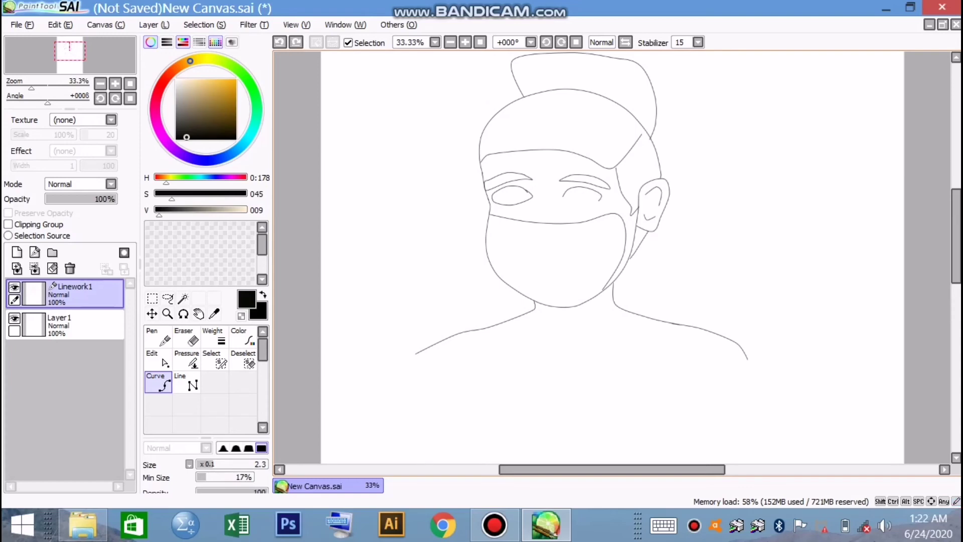
left_click(590, 205)
left_click(572, 203)
left_click(564, 196)
key("ctrl+z")
left_click(565, 202)
key("ctrl+z")
left_click(560, 199)
left_click(159, 359)
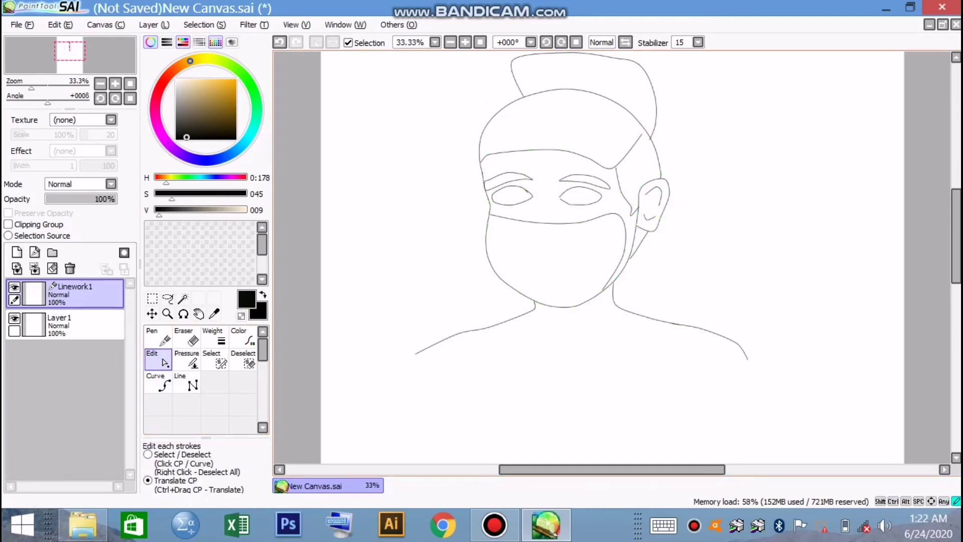
- Draw the two nose bridge lines between the eyes down to the mask's upper edge with the Curve tool
left_click(159, 382)
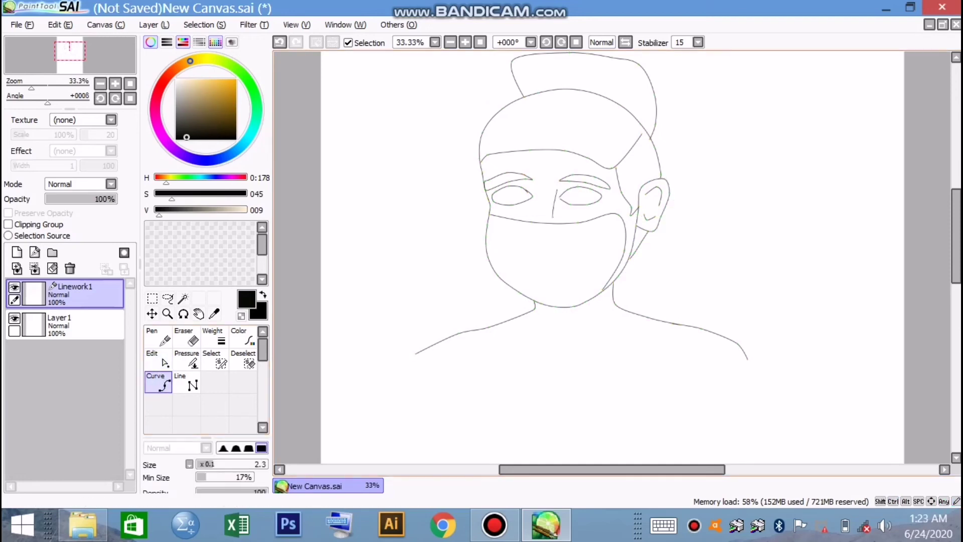
double_click(553, 221)
double_click(544, 221)
- Draw the irises and pupils in both eyes and the mask's strap lines towards the ear
left_click(498, 190)
double_click(498, 202)
left_click(511, 187)
key("ctrl+z")
left_click(511, 187)
double_click(511, 204)
left_click(567, 190)
left_click(578, 188)
left_click(574, 191)
key("Return")
left_click(615, 213)
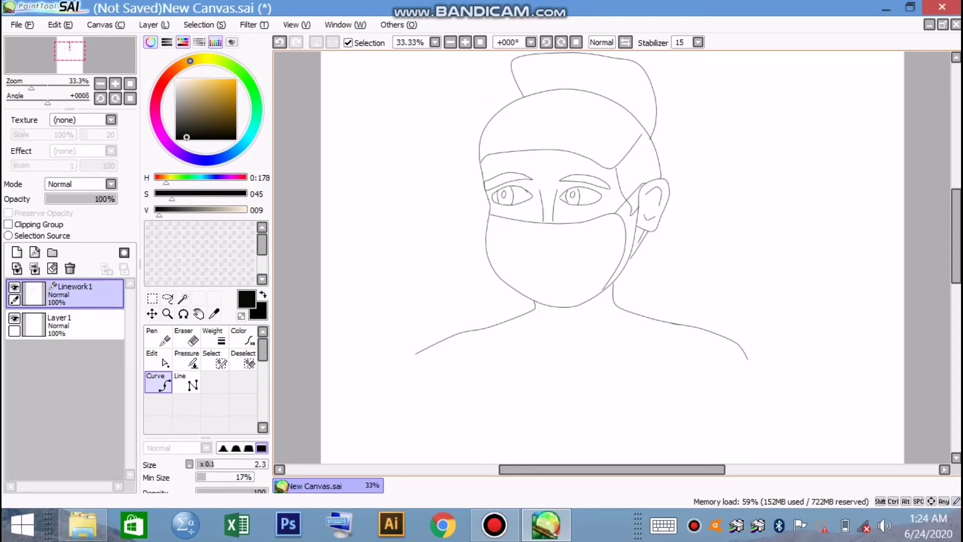
- Draw the V-shaped collar lines of the clothing beneath the neck
left_click_drag(528, 311, 572, 338)
left_click(572, 338)
left_click(578, 345)
left_click(589, 324)
double_click(624, 310)
left_click(535, 304)
left_click(557, 313)
left_click(570, 321)
left_click(574, 330)
left_click_drag(576, 319, 614, 301)
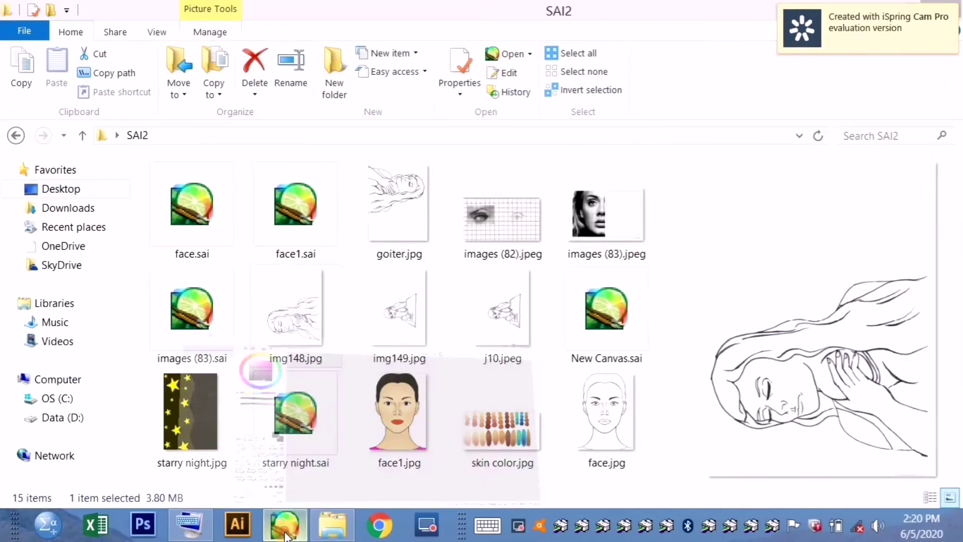
- Open img148.jpg in PaintTool SAI and rotate the canvas view 90° so the figure is upright
right_click(286, 524)
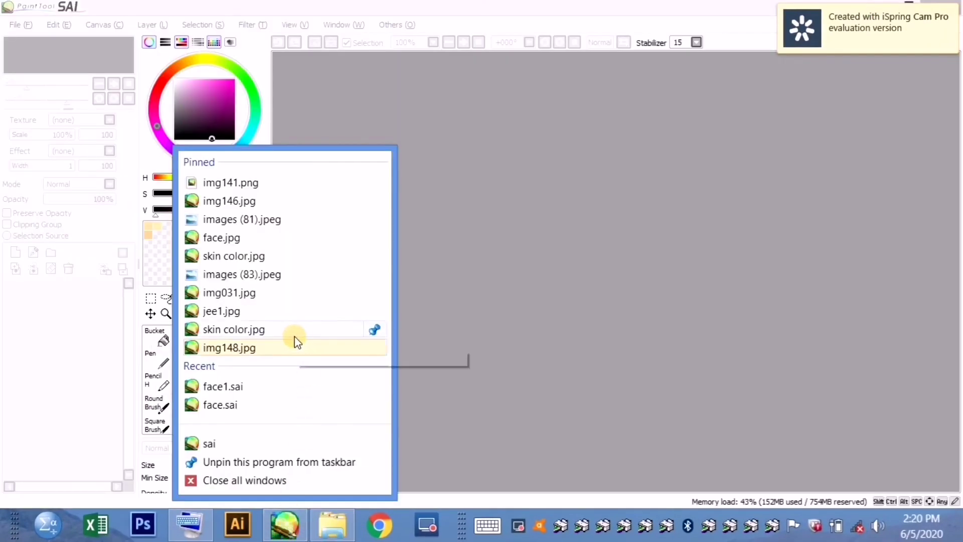
left_click(282, 350)
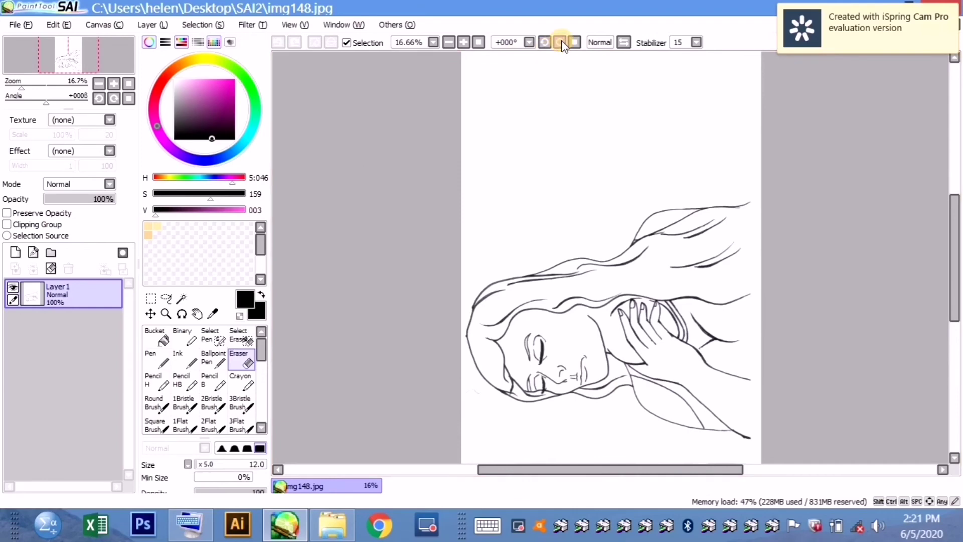
left_click(560, 42)
scroll(427, 252, "up", 1)
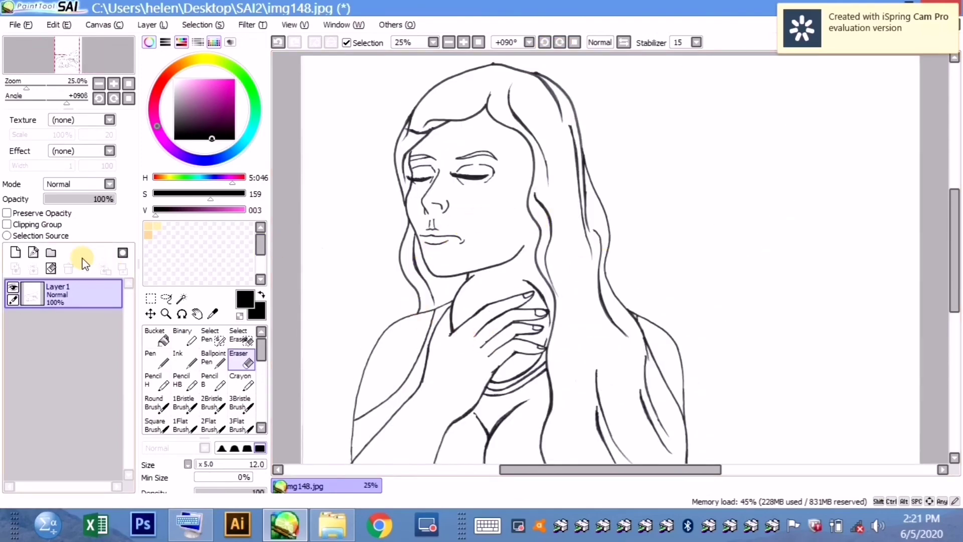
- Add a new linework layer and move it beneath Layer1
left_click(34, 253)
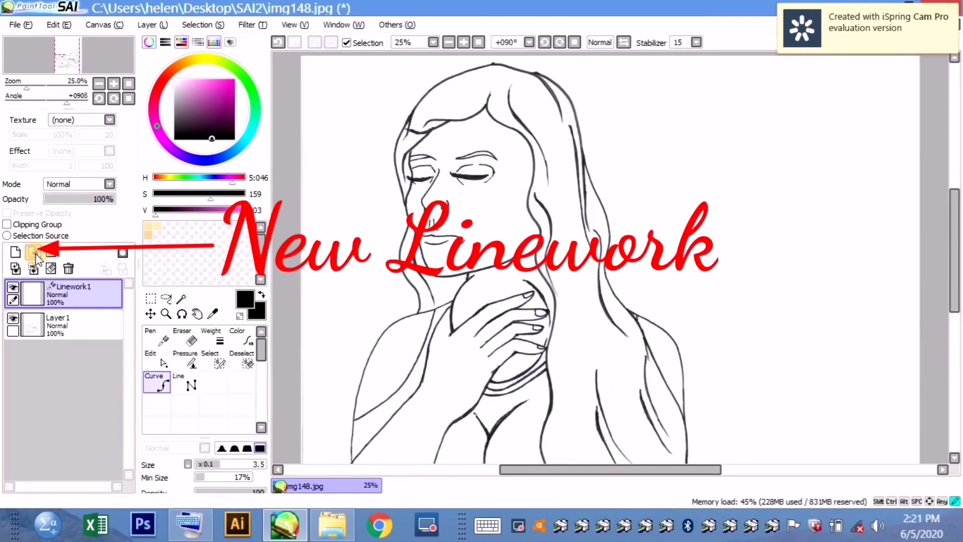
left_click_drag(68, 295, 65, 339)
- Lower the opacity of Layer1 to 35%
left_click(70, 290)
left_click(56, 200)
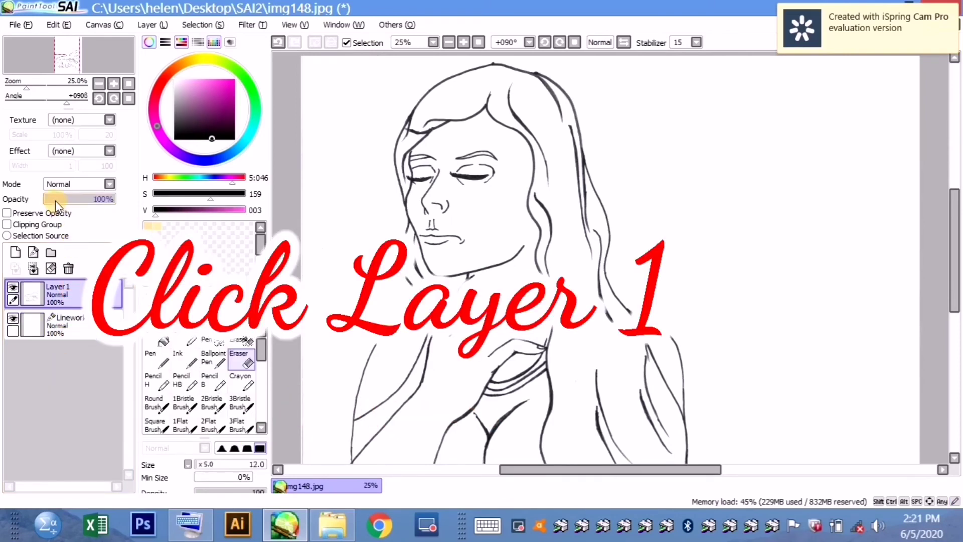
left_click(61, 198)
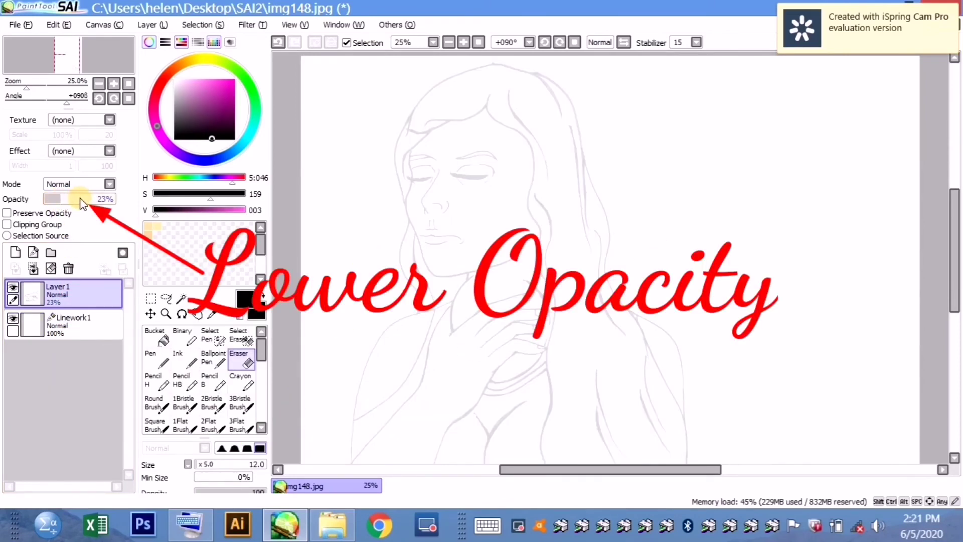
left_click(69, 199)
- Trace the left side of the head and face and the jawline on Linework1 with the Curve tool
left_click(66, 321)
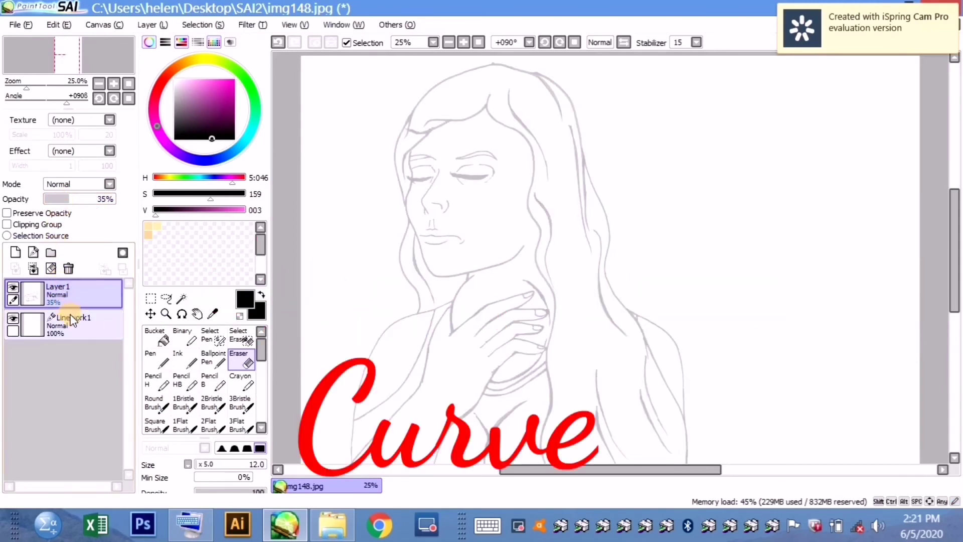
left_click(159, 383)
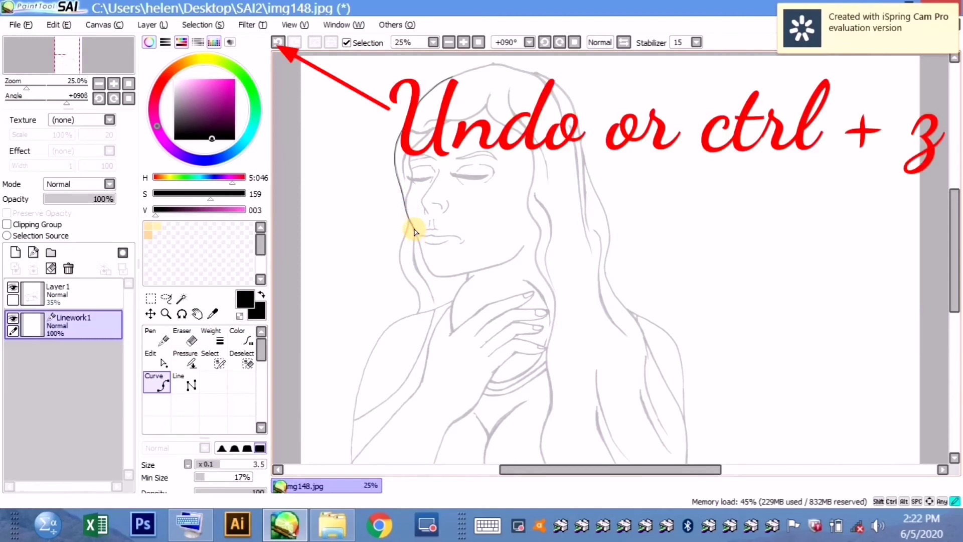
left_click(434, 276)
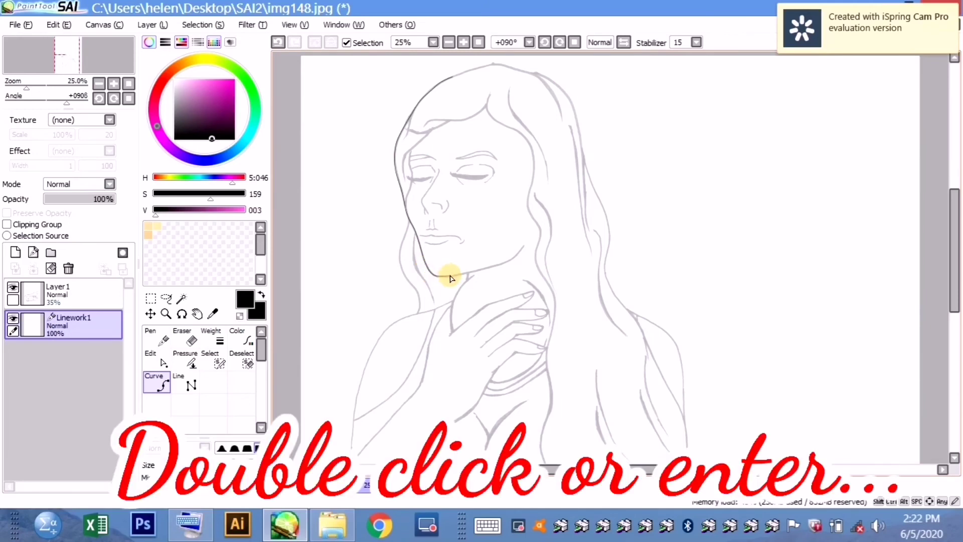
double_click(523, 249)
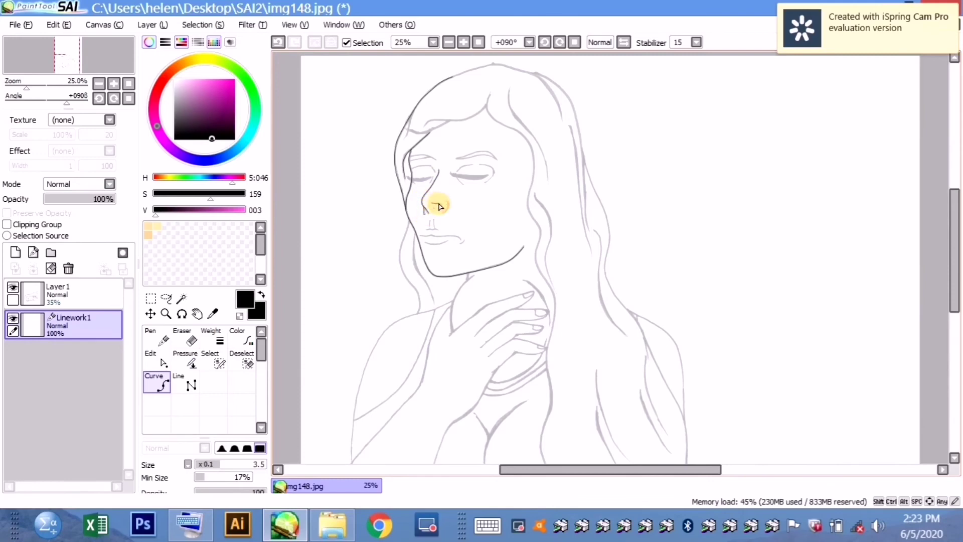
- Trace the nose, eyes, eyebrows and mouth on Linework1, plus the front hairline from the parting to the temple
double_click(444, 210)
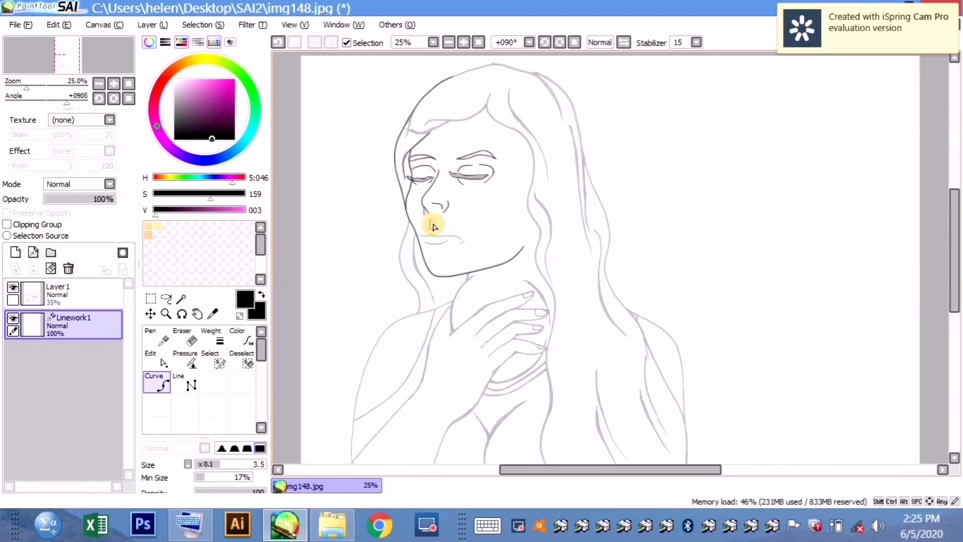
left_click(433, 226)
left_click(487, 97)
double_click(411, 149)
- Trace the inner edge of the hair from the parting along the right side of the face down to the neck
left_click(486, 107)
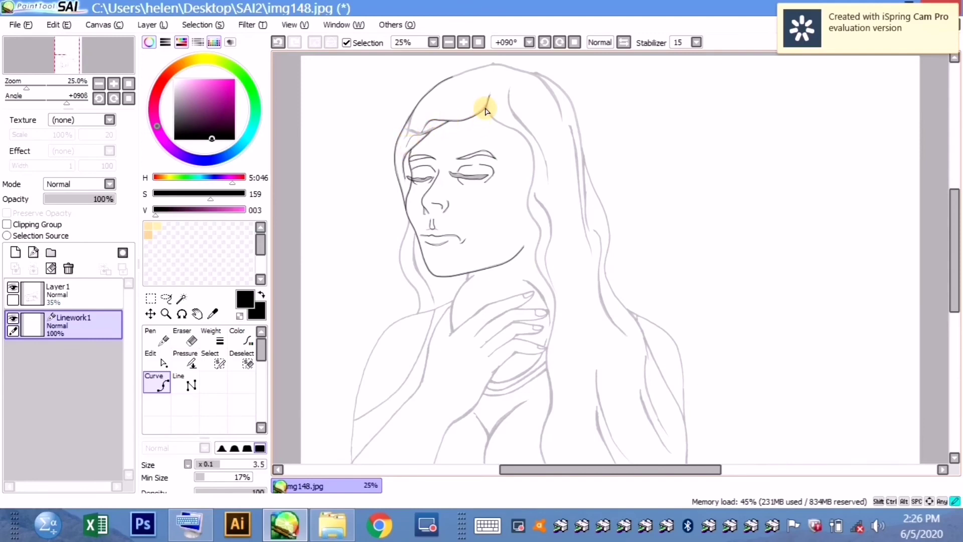
left_click(503, 124)
left_click(519, 134)
left_click(533, 161)
left_click(528, 205)
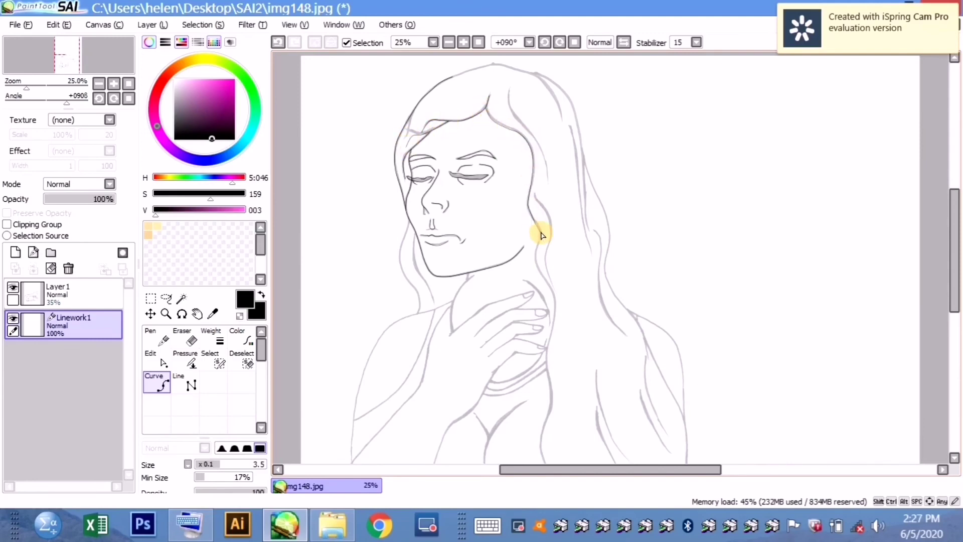
double_click(555, 300)
- Trace the neck line and the left shoulder down to the upper arm, undoing and redrawing the shoulder curve
left_click(470, 274)
left_click(418, 312)
left_click(383, 331)
key("ctrl+z")
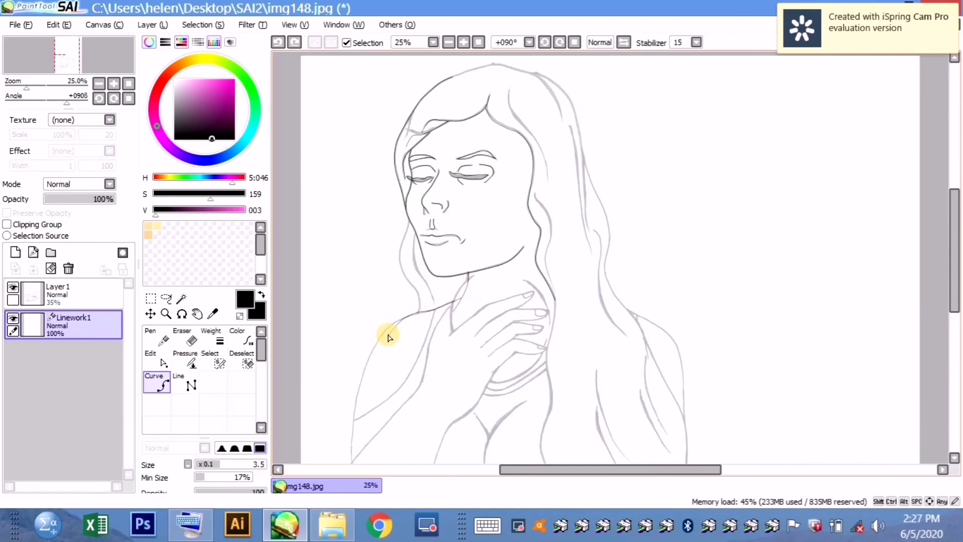
left_click(386, 330)
double_click(367, 362)
- Trace the two wavy hair strands that fall beside the left jaw to the shoulder
left_click(409, 221)
left_click(401, 244)
double_click(419, 311)
left_click(415, 235)
left_click(415, 257)
double_click(434, 300)
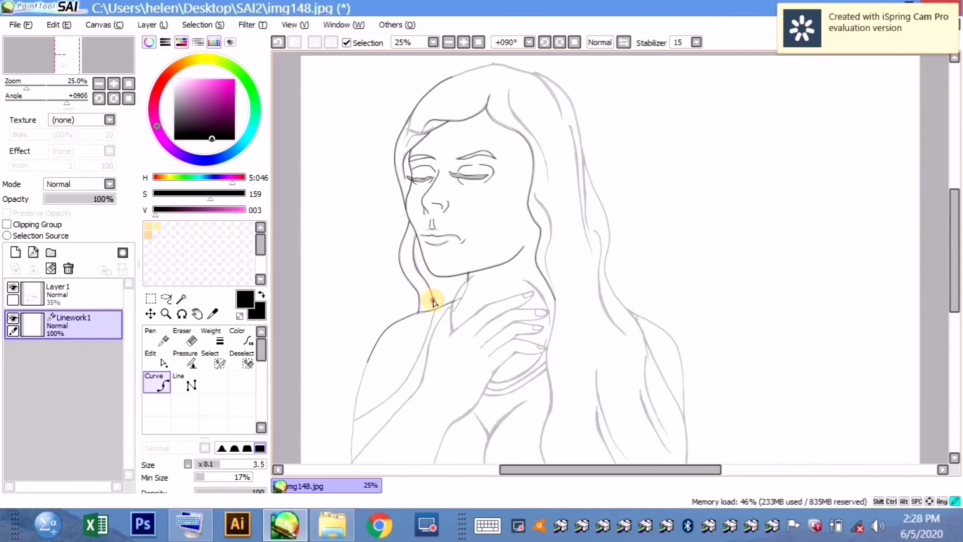
- Trace the outer contour of the hair from the crown around the right side of the head and past the shoulder
left_click(452, 77)
key("ctrl+z")
left_click(452, 78)
left_click(494, 64)
left_click(546, 77)
left_click(574, 106)
left_click(582, 156)
left_click(610, 227)
left_click(601, 271)
left_click(631, 312)
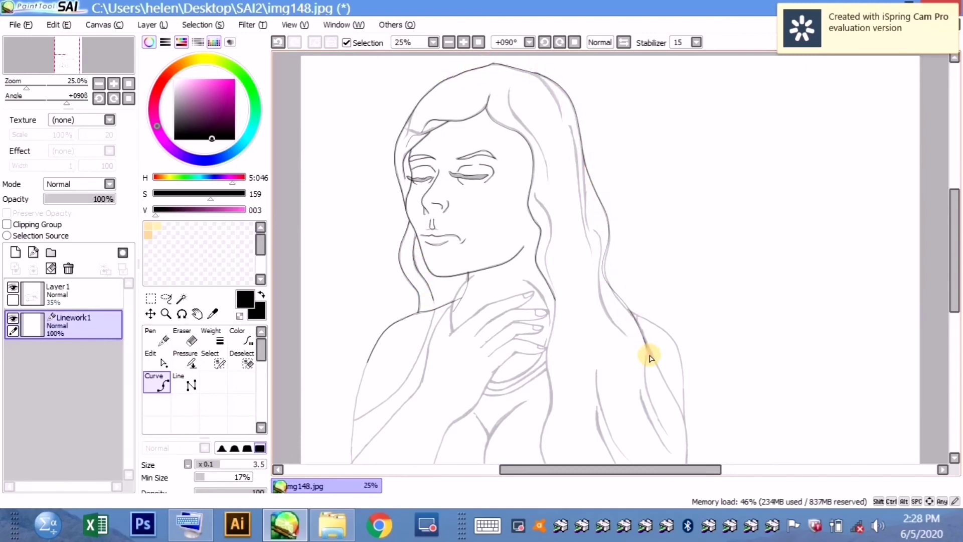
double_click(650, 357)
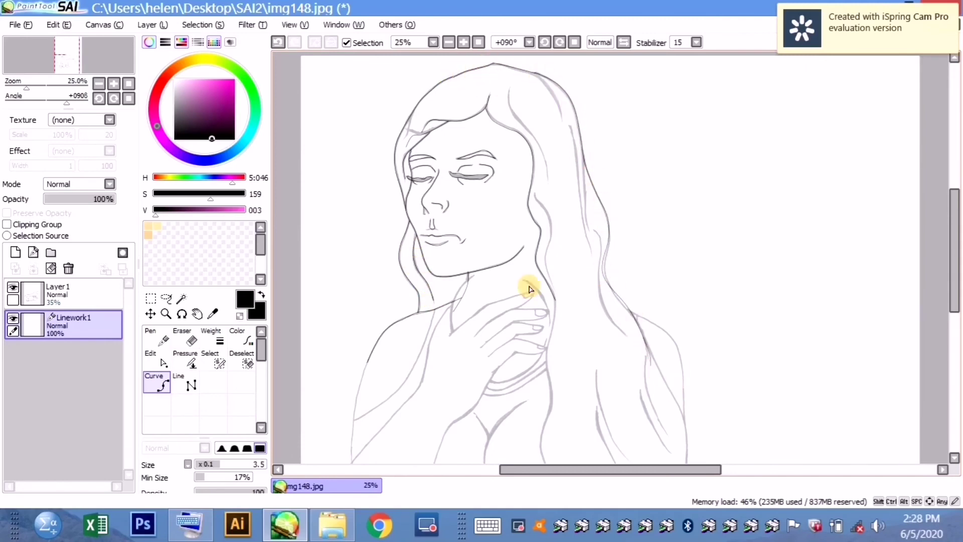
- Check the linework with Layer1 briefly hidden, and trace the right shoulder and outer arm
left_click(13, 287)
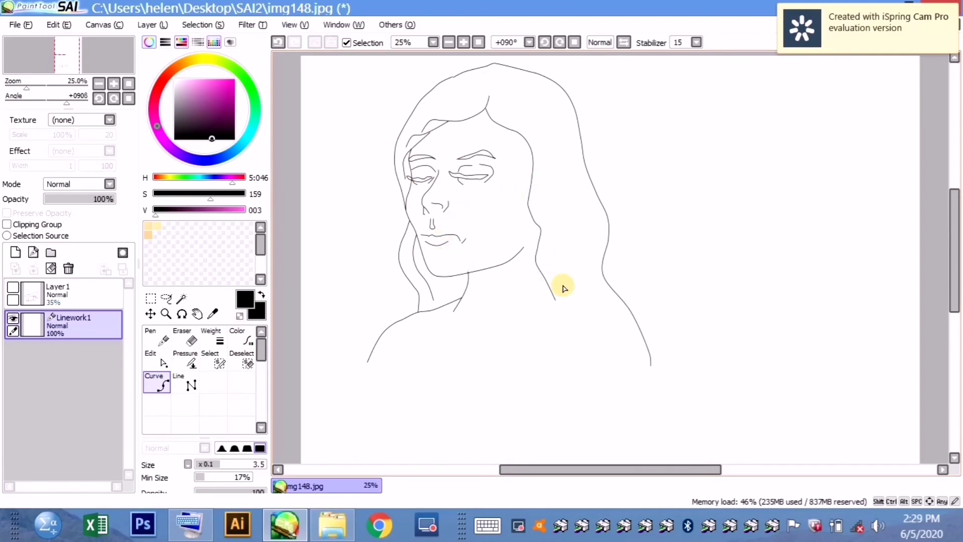
left_click(13, 288)
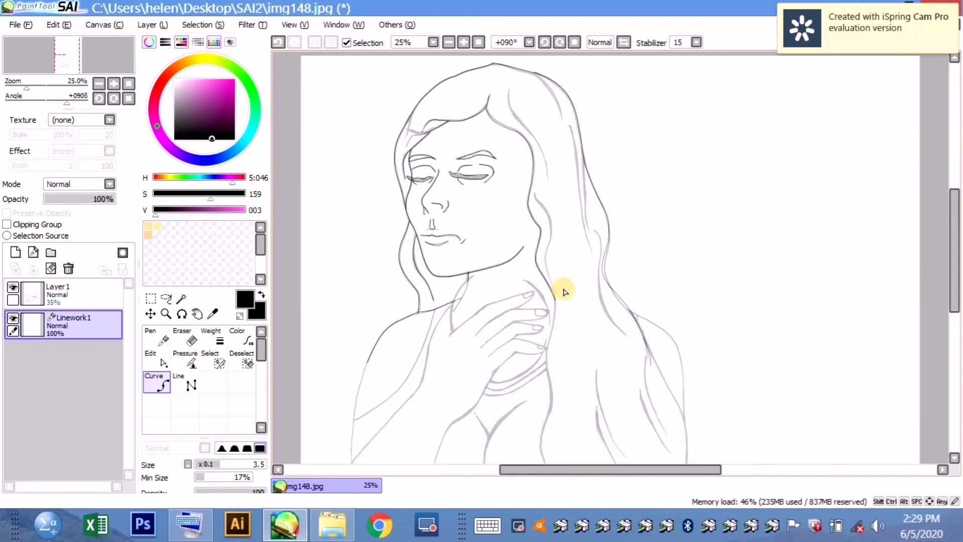
left_click(631, 311)
left_click(674, 338)
left_click(681, 412)
left_click(682, 410)
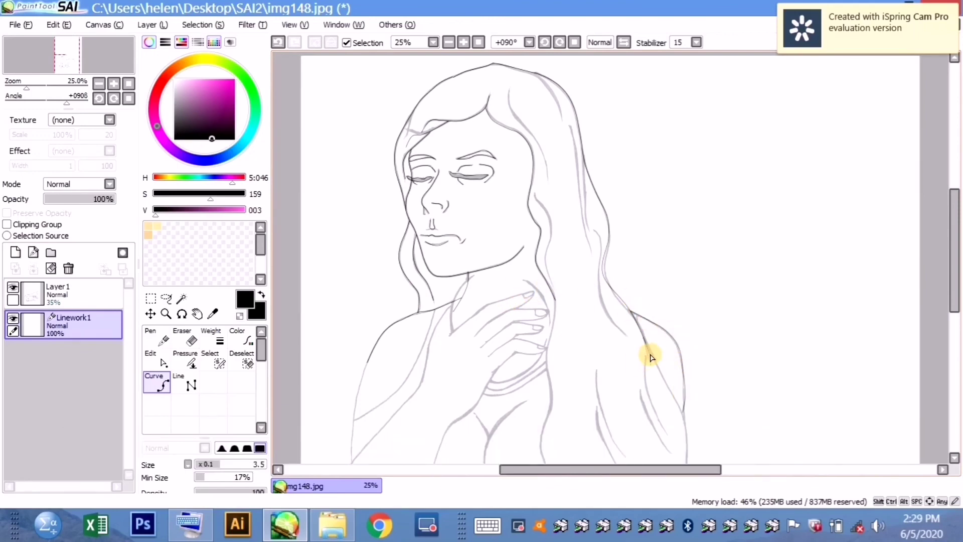
double_click(687, 464)
- Extend the inner hair edge from the neck down to the lower edge of the figure
left_click(552, 299)
left_click(547, 349)
left_click(553, 396)
left_click(541, 436)
key("Return")
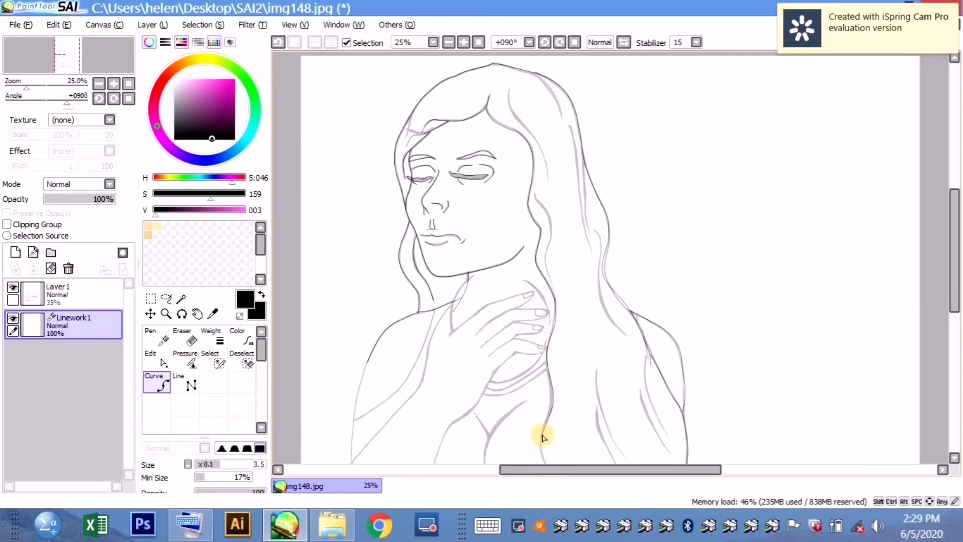
left_click(541, 437)
double_click(545, 462)
- Trace the curved garment edge from the left shoulder down to the outer arm
left_click(429, 335)
double_click(353, 420)
left_click_drag(346, 390, 371, 402)
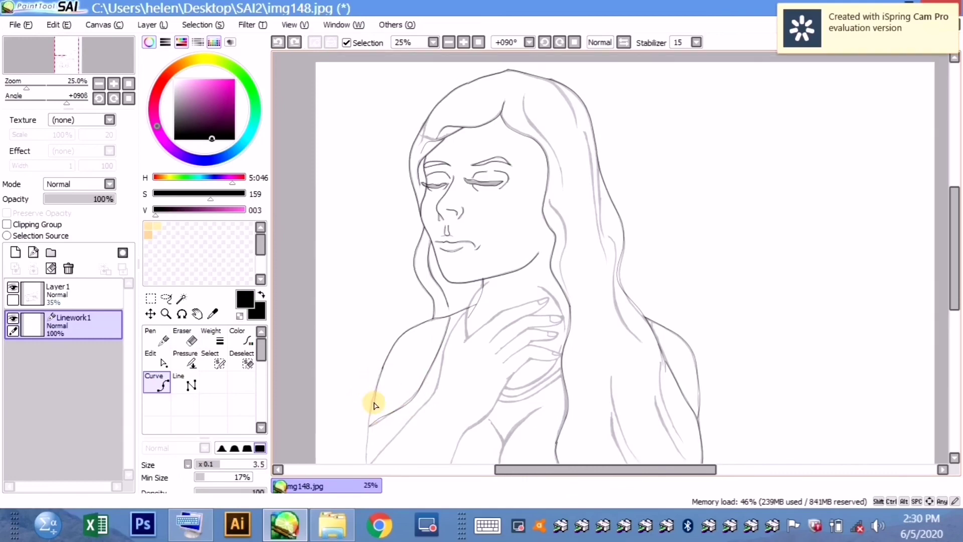
- Hide Layer1 and draw a curved neckline from the base of the neck across to the hair on the right
left_click(13, 288)
left_click(13, 288)
left_click(467, 307)
left_click(13, 288)
left_click(465, 316)
left_click(473, 328)
left_click(478, 350)
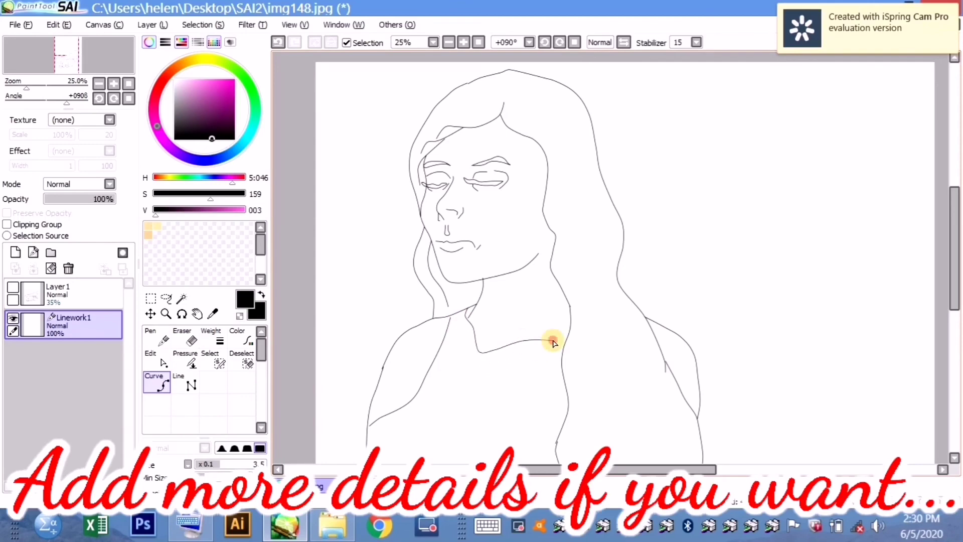
left_click(550, 339)
double_click(570, 327)
- Draw a long wavy strand inside the right side of the hair, from eye level down past the shoulder
left_click(574, 164)
left_click(586, 193)
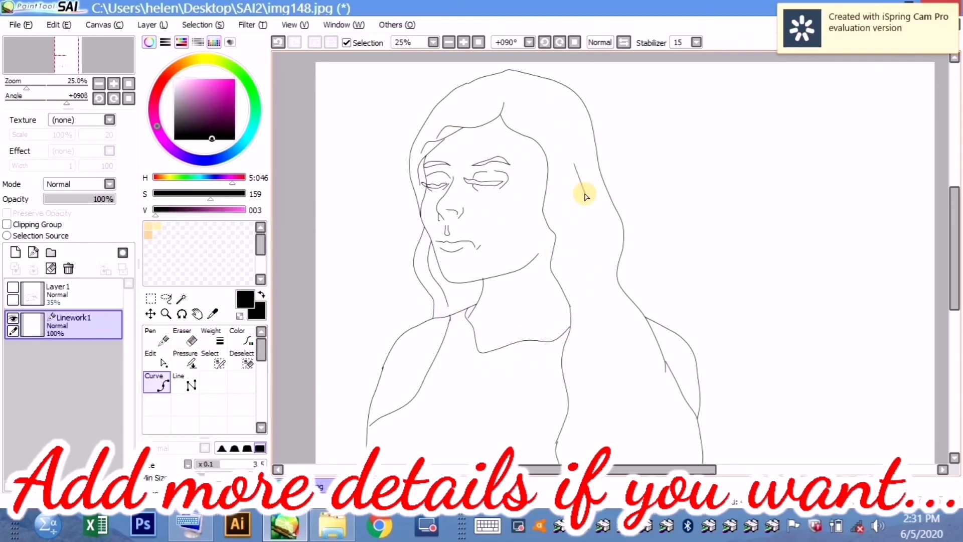
left_click(606, 229)
left_click(600, 268)
left_click(624, 314)
left_click(639, 343)
double_click(647, 374)
- Draw a wavy strand over the chest, parallel to the inner edge of the hair
left_click(582, 304)
left_click(585, 334)
left_click(579, 370)
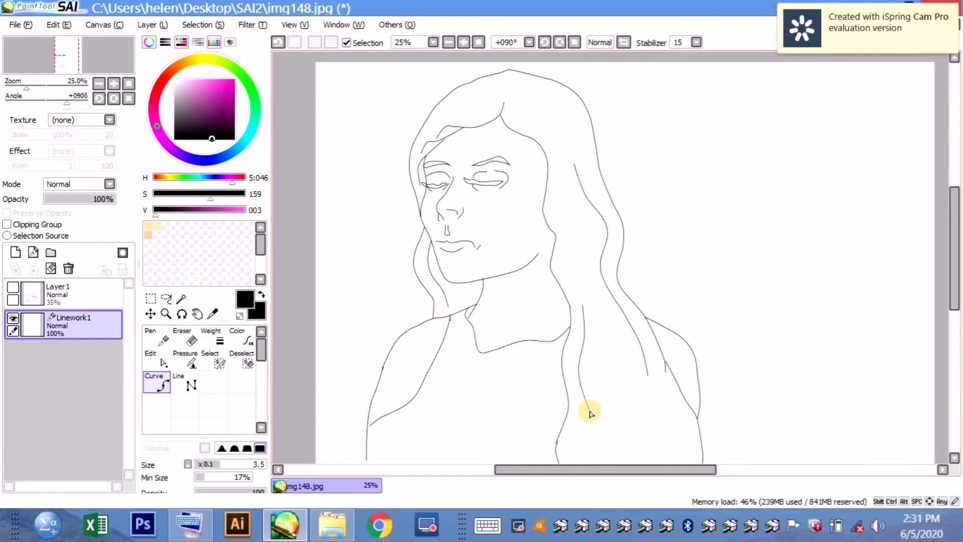
left_click(589, 409)
double_click(574, 452)
- Draw a strand from the crown that follows just inside the right outer contour of the hair
left_click(524, 82)
left_click(561, 95)
left_click(578, 118)
left_click(587, 159)
double_click(605, 201)
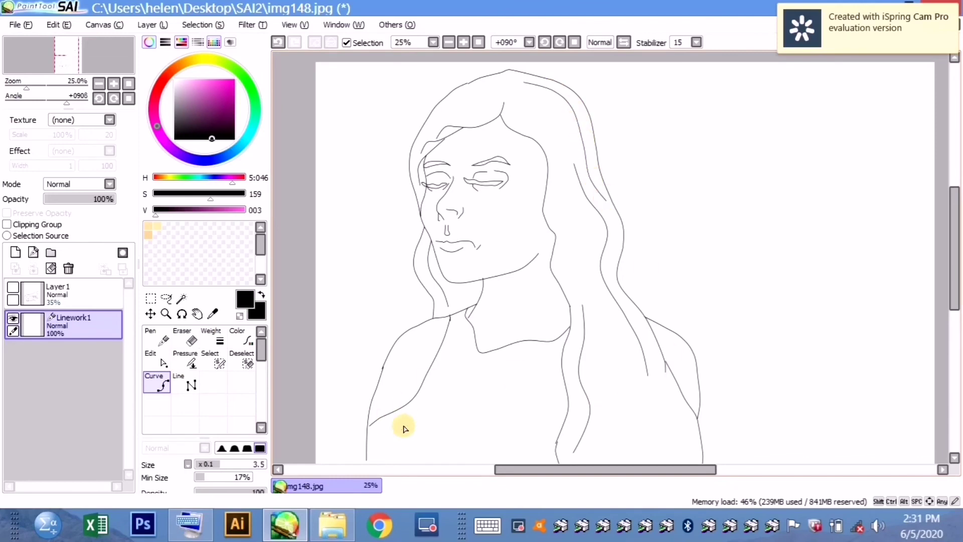
- Draw the inner line of the left arm and delete the sketch layer Layer1
left_click(415, 399)
left_click_drag(956, 286, 955, 281)
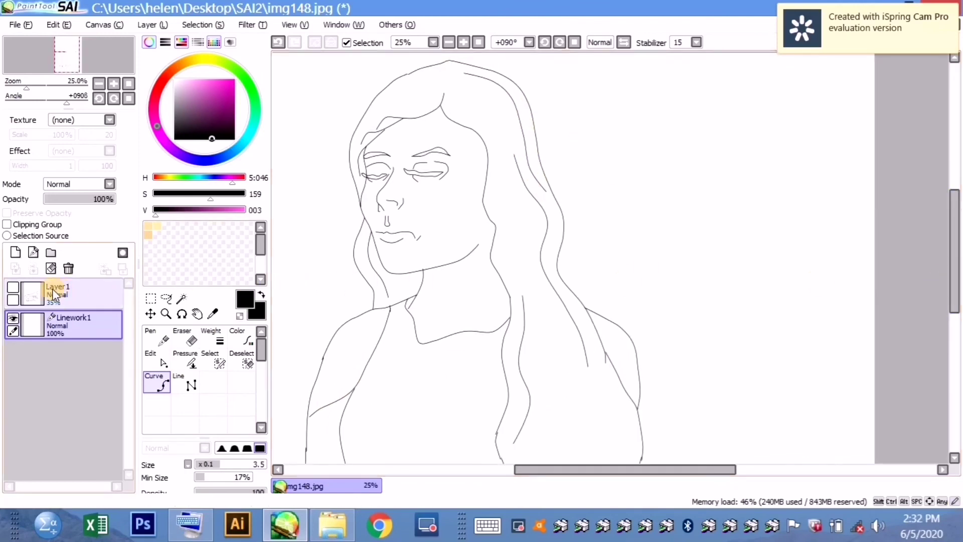
left_click(83, 290)
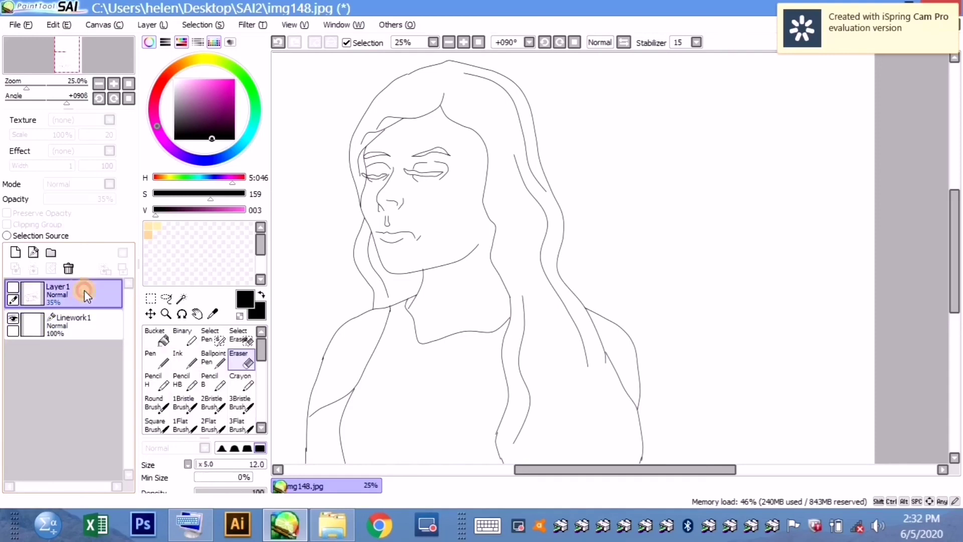
left_click(69, 270)
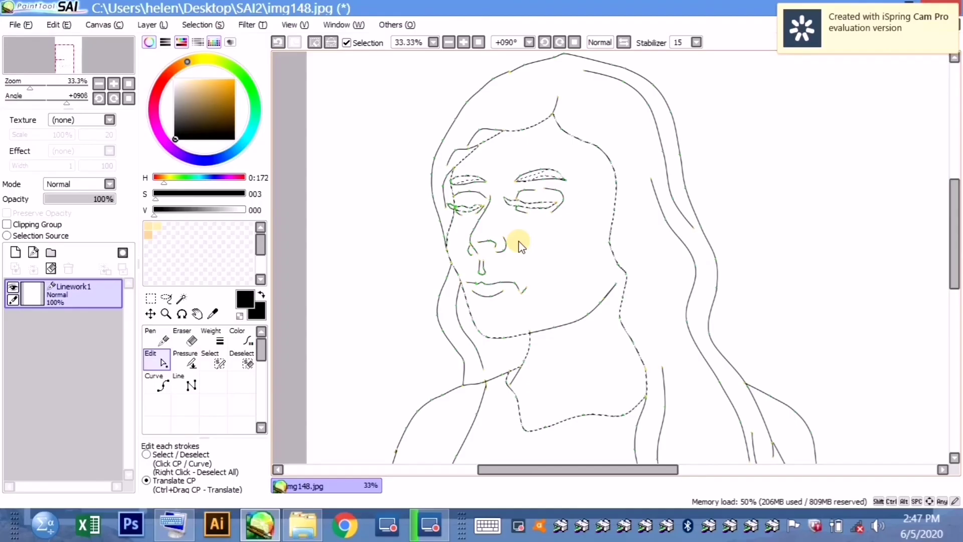
- Reshape the nose and lower lip with the Edit tool and add an upturned mouth corner with the Curve tool
left_click_drag(516, 241, 471, 235)
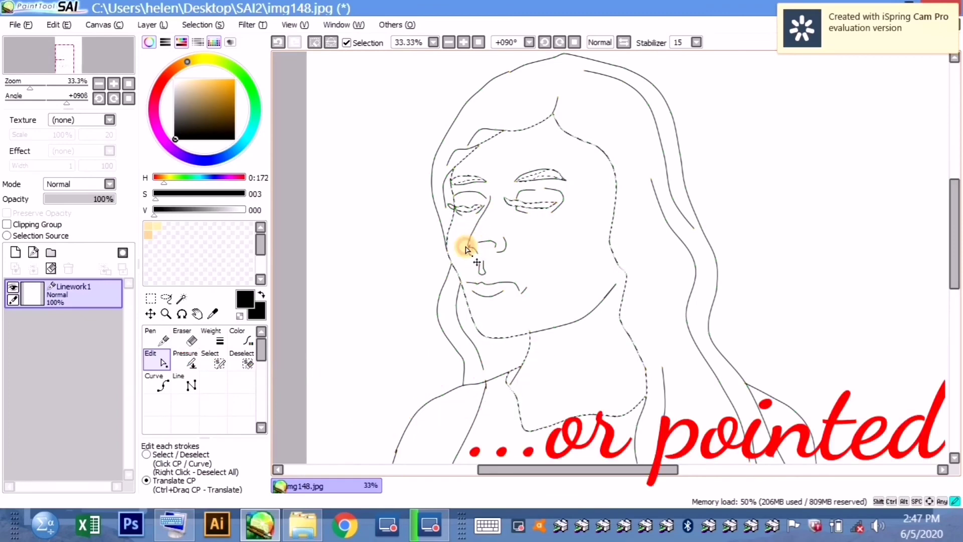
left_click(158, 384)
left_click(522, 292)
left_click(527, 286)
double_click(528, 278)
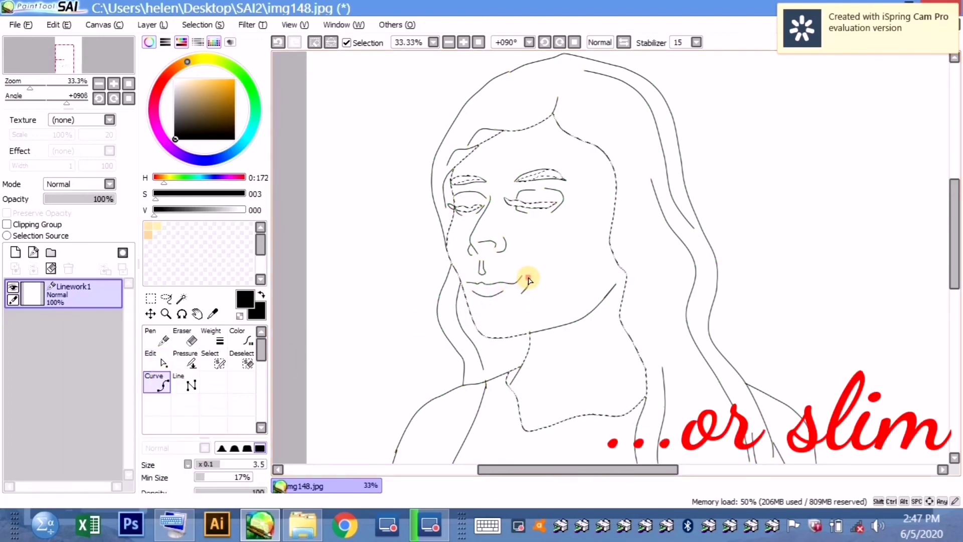
left_click(162, 361)
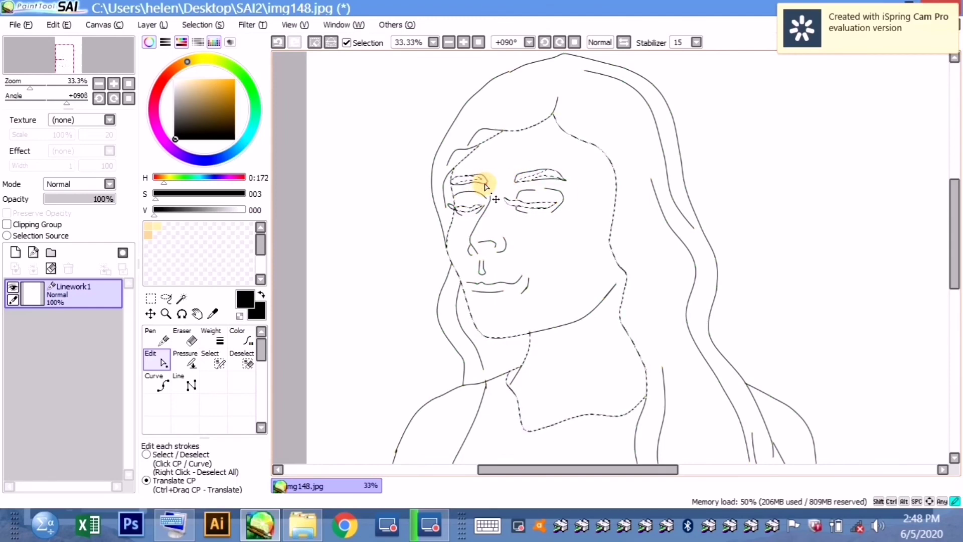
left_click(157, 384)
left_click(550, 70)
left_click(494, 94)
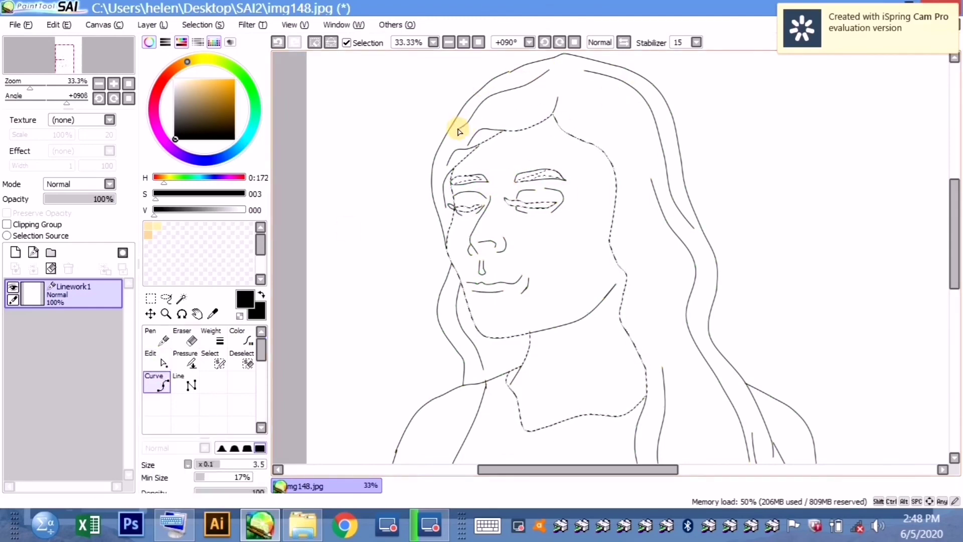
double_click(467, 122)
left_click(468, 122)
double_click(551, 80)
key("ctrl+z")
- Draw a second collar line beneath the neckline with the Curve tool, and adjust the nose stroke with the Edit tool
left_click_drag(952, 269, 952, 320)
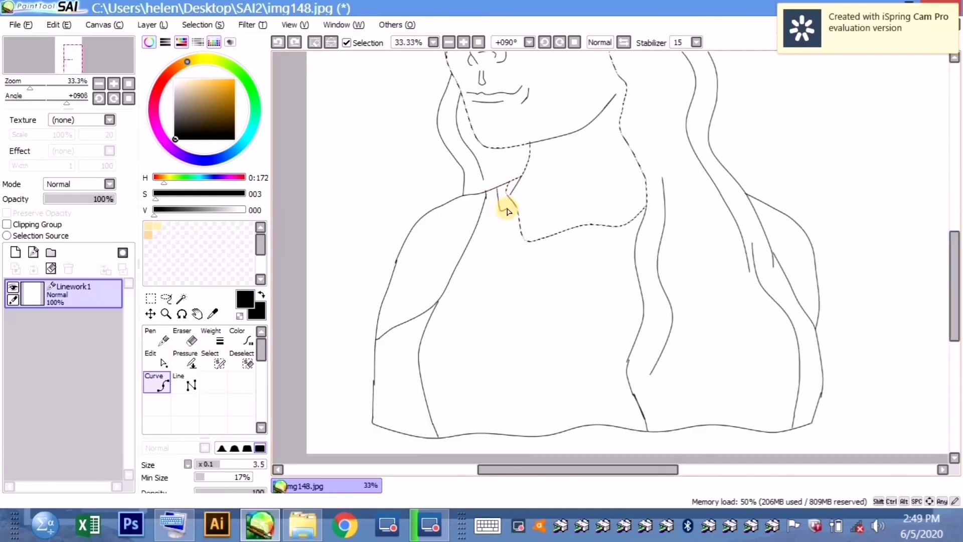
left_click(515, 255)
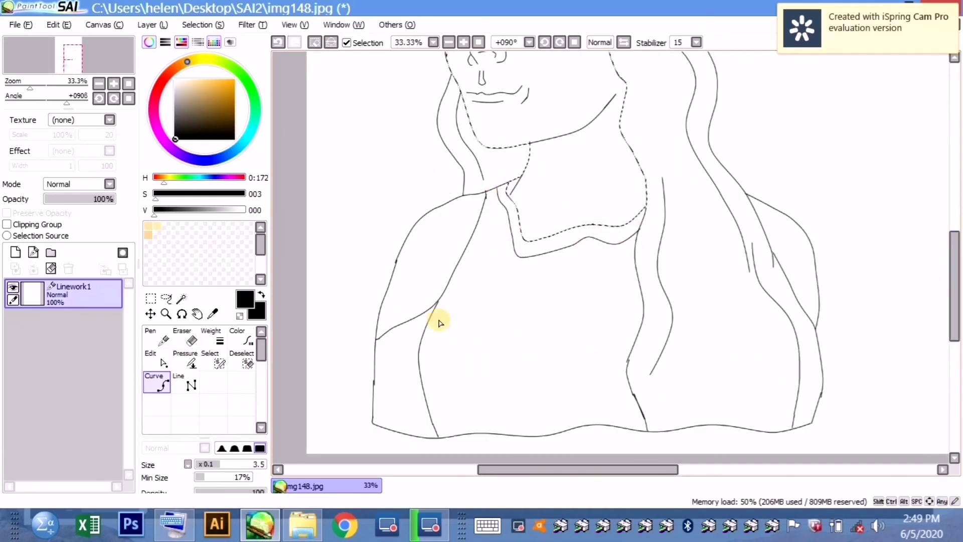
left_click_drag(954, 286, 953, 230)
left_click(156, 359)
left_click_drag(470, 261, 471, 255)
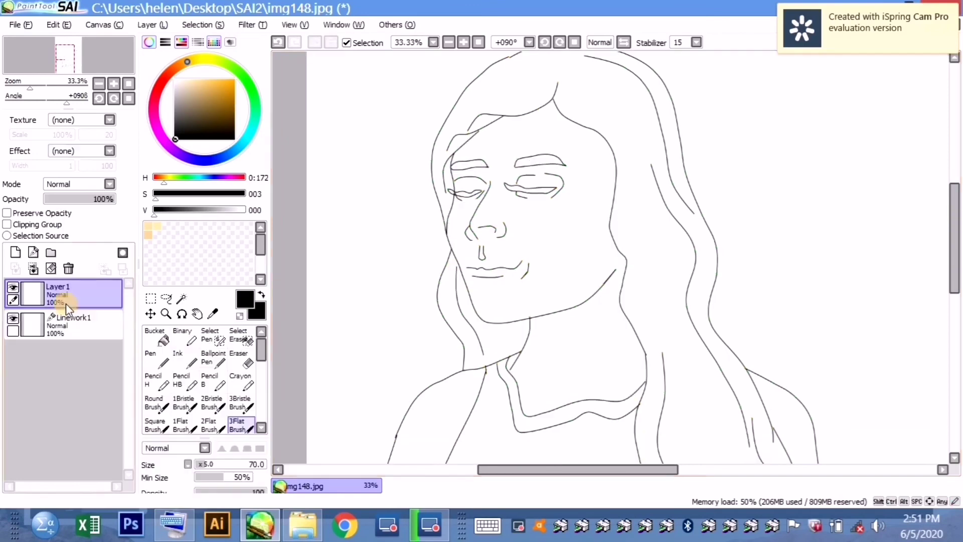
- Fill the face, neck, shoulder and arm with light beige on a new Layer1 beneath Linework1
left_click(576, 232)
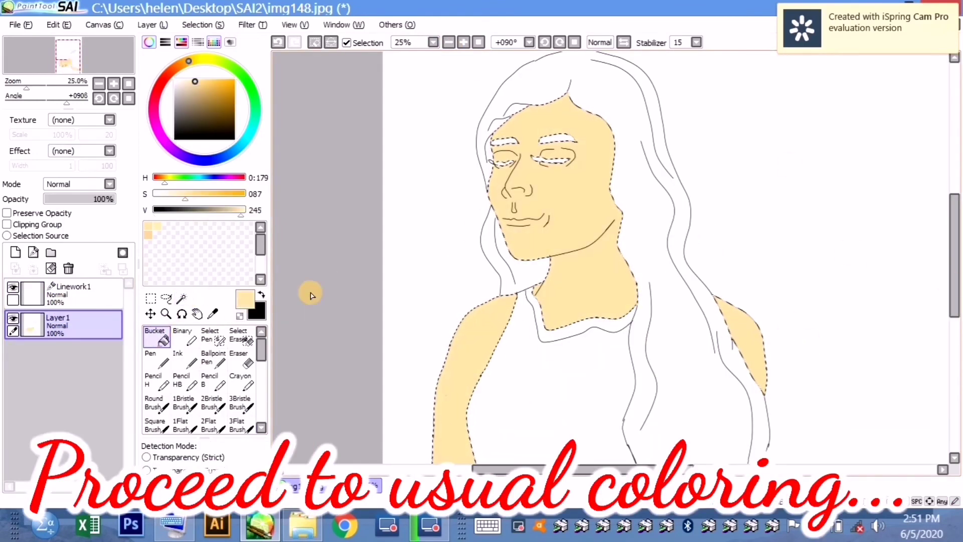
- Contour the face, neck, shoulder and arm in a darker beige with the Wet Brush at sizes 80 and 60
scroll(201, 371, "down", 3)
left_click(184, 370)
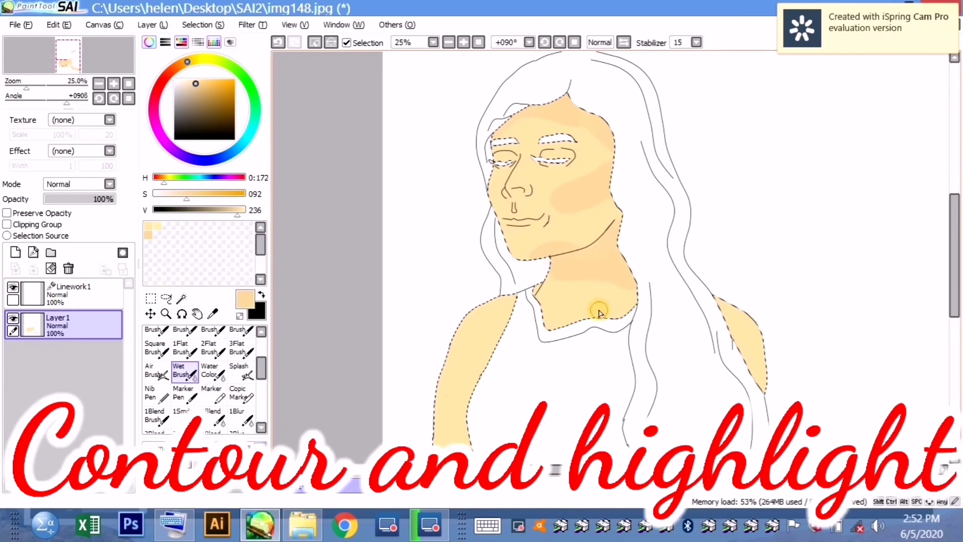
mouse_move(599, 313)
left_mouse_down()
mouse_move(563, 331)
mouse_move(546, 321)
left_mouse_up()
left_click_drag(954, 255, 955, 279)
left_click_drag(756, 288, 762, 312)
left_click_drag(494, 266, 468, 400)
left_click_drag(954, 279, 954, 250)
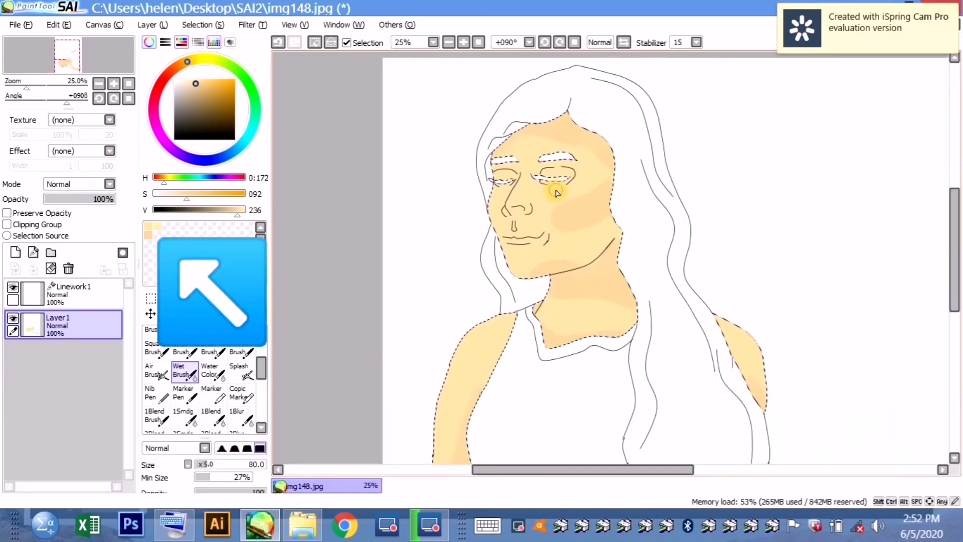
key("bracketleft")
key("bracketleft")
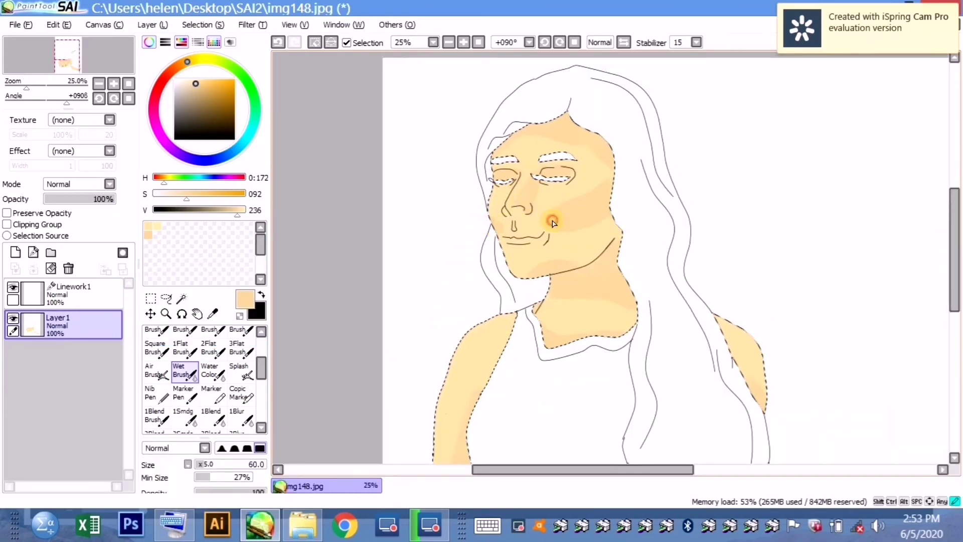
- Paint pale yellow highlights on the face, arm, shoulder and neck with the Wet Brush at size 100
left_click(158, 227)
key("bracketright")
key("bracketright")
key("bracketright")
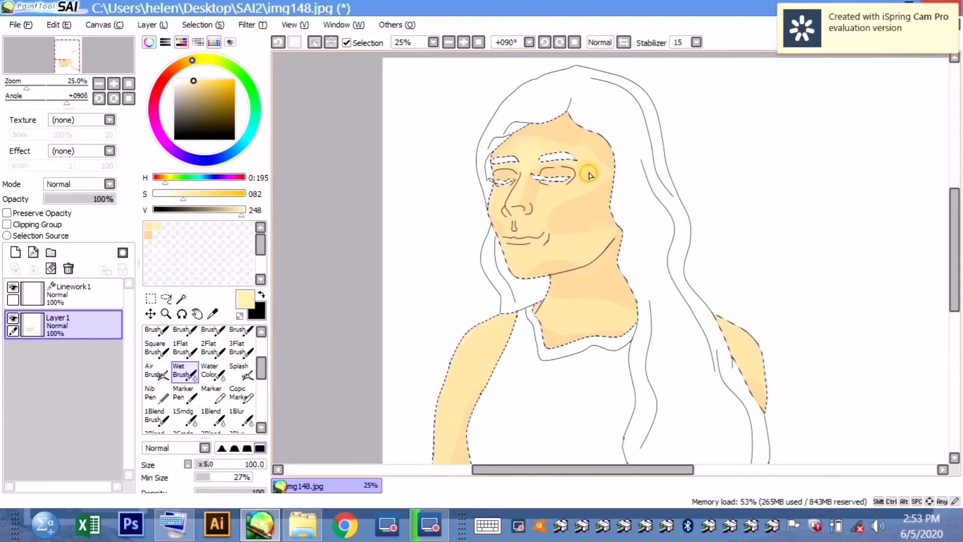
left_click_drag(955, 255, 955, 288)
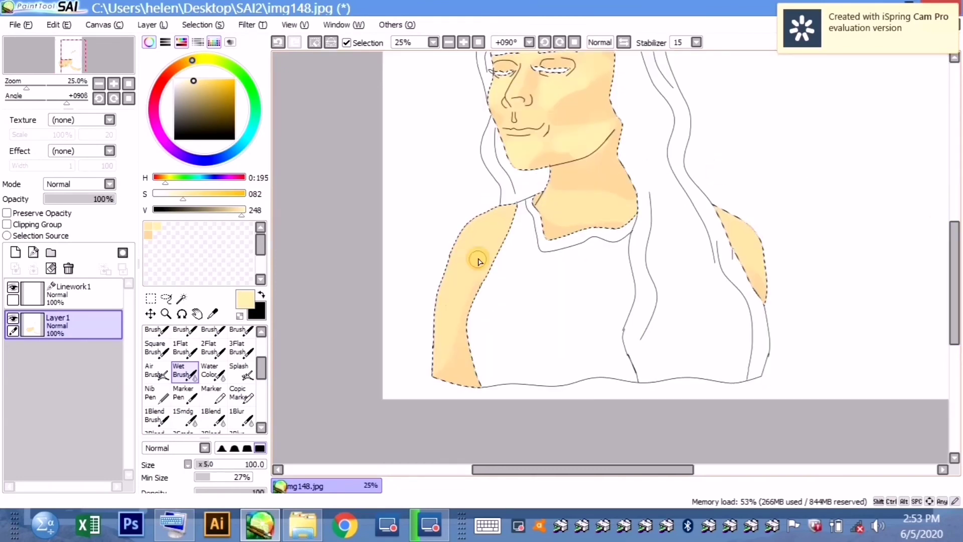
left_click_drag(477, 258, 464, 296)
left_click_drag(737, 220, 758, 258)
left_click_drag(552, 196, 617, 203)
- Blend the contour and highlight colors on the face, neck, shoulder and arm with the 2Blur brush at size 70
left_click_drag(948, 287, 949, 266)
left_click_drag(261, 367, 262, 382)
left_click(242, 375)
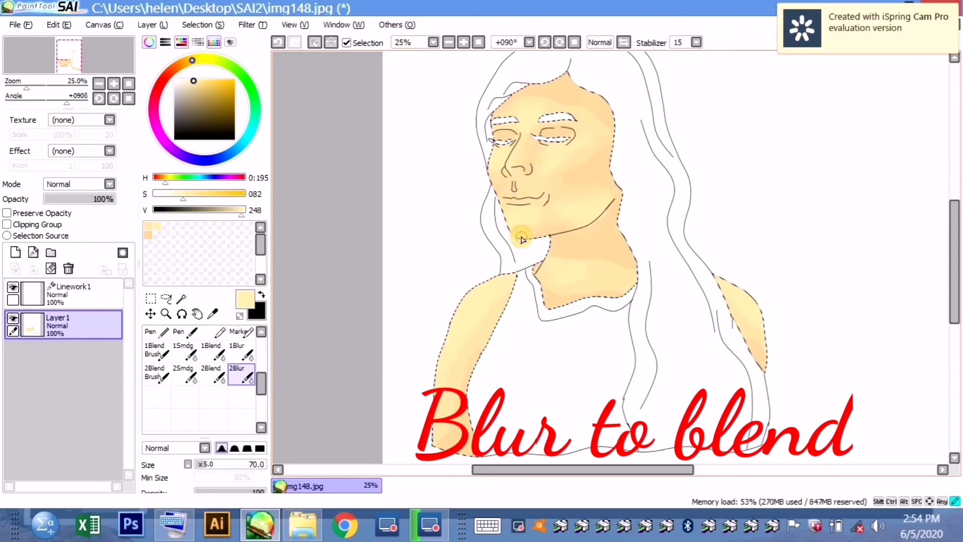
left_click_drag(532, 129, 575, 172)
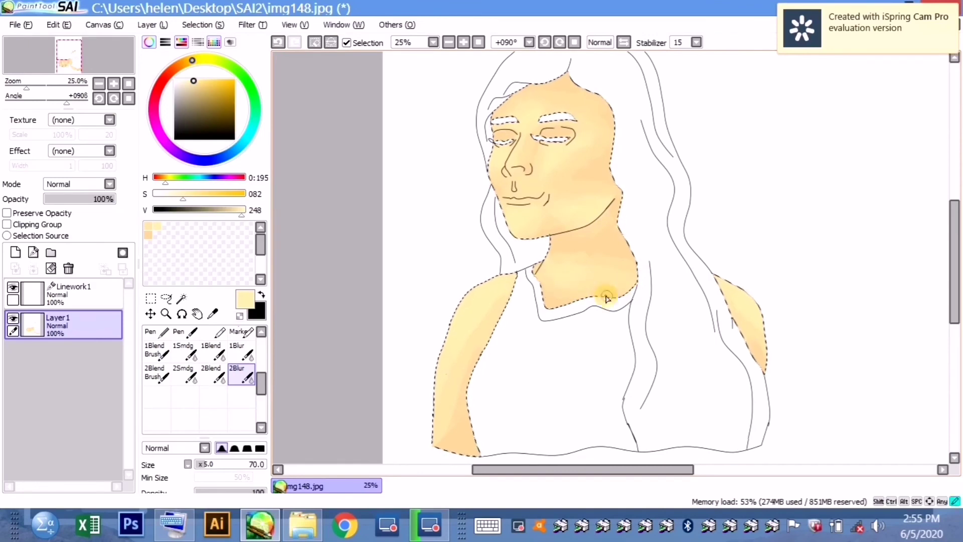
left_click_drag(742, 306, 758, 348)
mouse_move(495, 327)
left_mouse_down()
mouse_move(472, 335)
mouse_move(466, 380)
left_mouse_up()
scroll(596, 198, "up", 1)
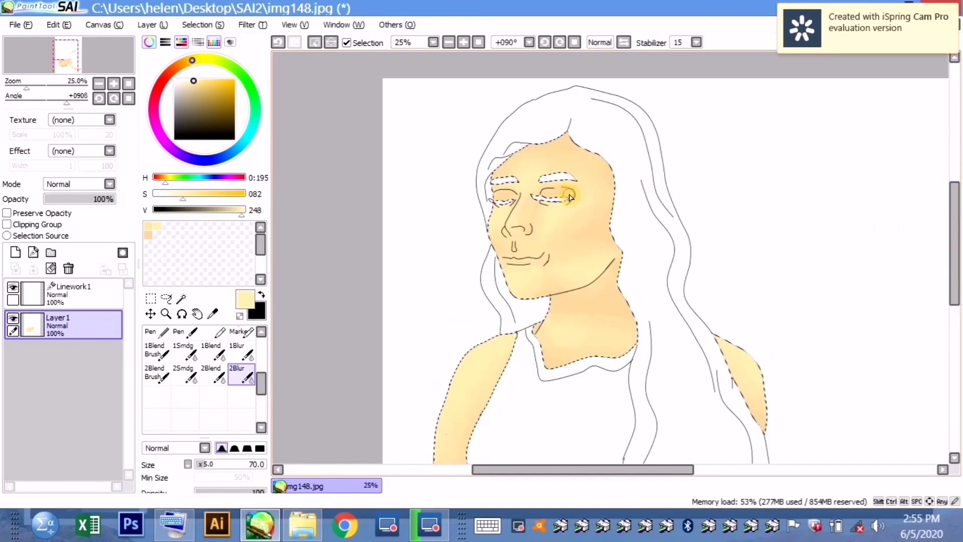
- Clear the skin selection and add a new layer named "hair" beneath Layer1
key("ctrl+d")
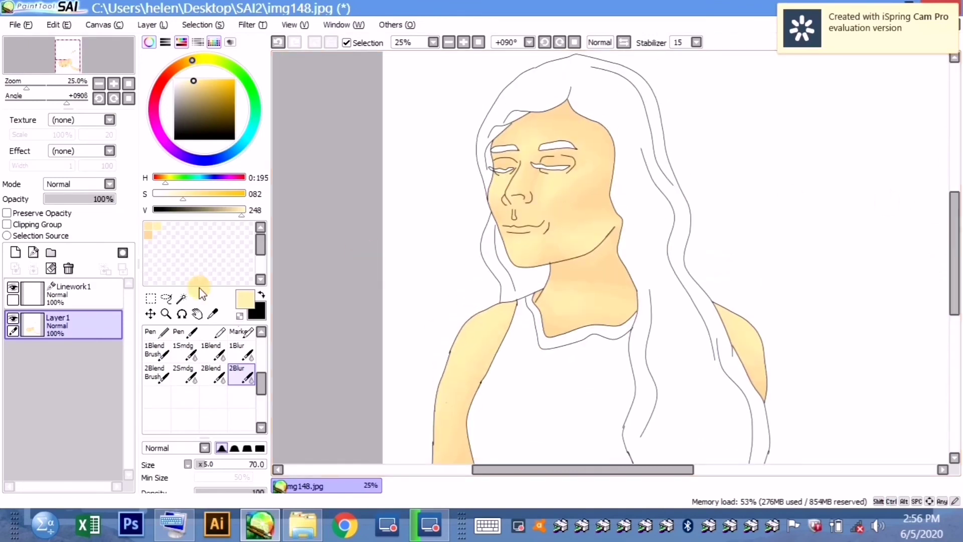
left_click(15, 252)
double_click(62, 356)
type("hair")
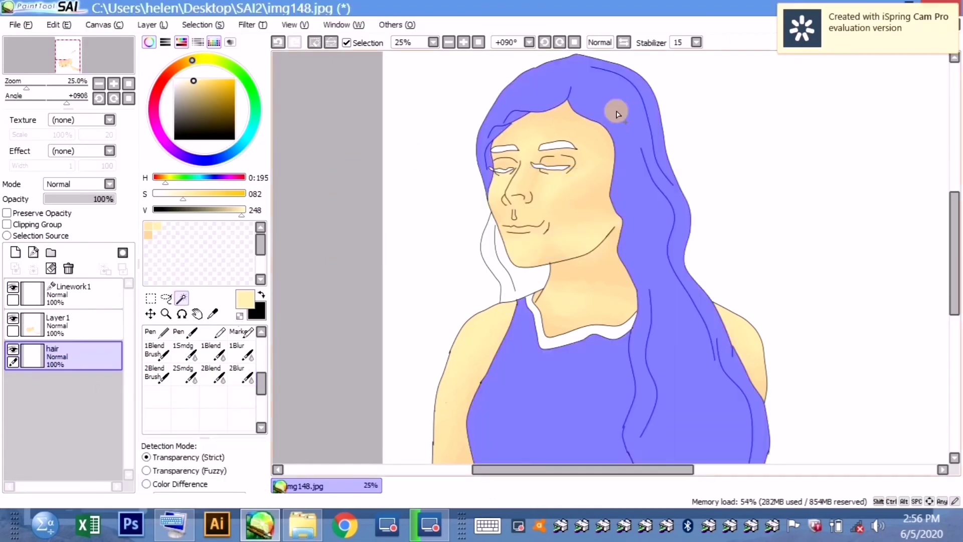
- Close the gap in the hair outline on Linework1 and select the hair, eyebrows and lash lines for coloring on the hair layer
scroll(627, 326, "down", 4)
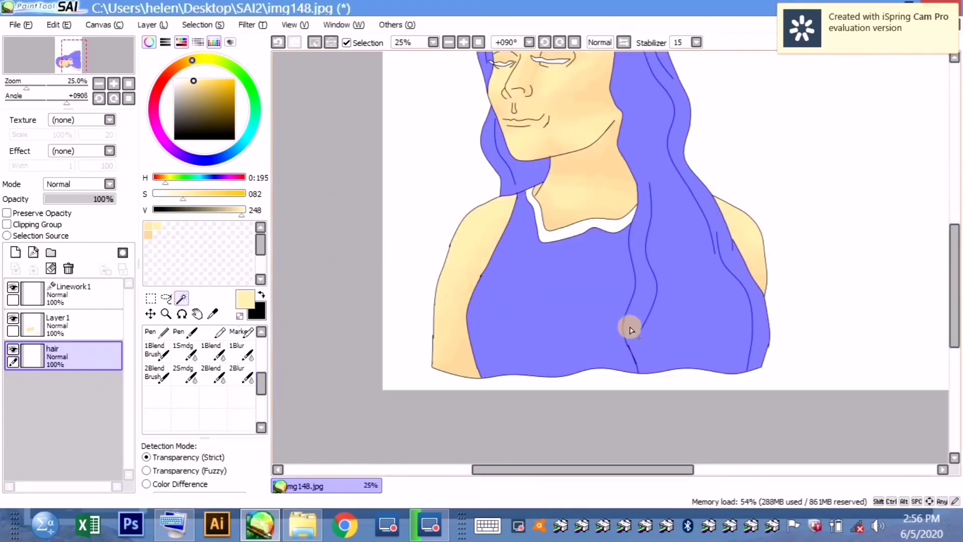
left_click(75, 293)
left_click(156, 384)
left_click(75, 356)
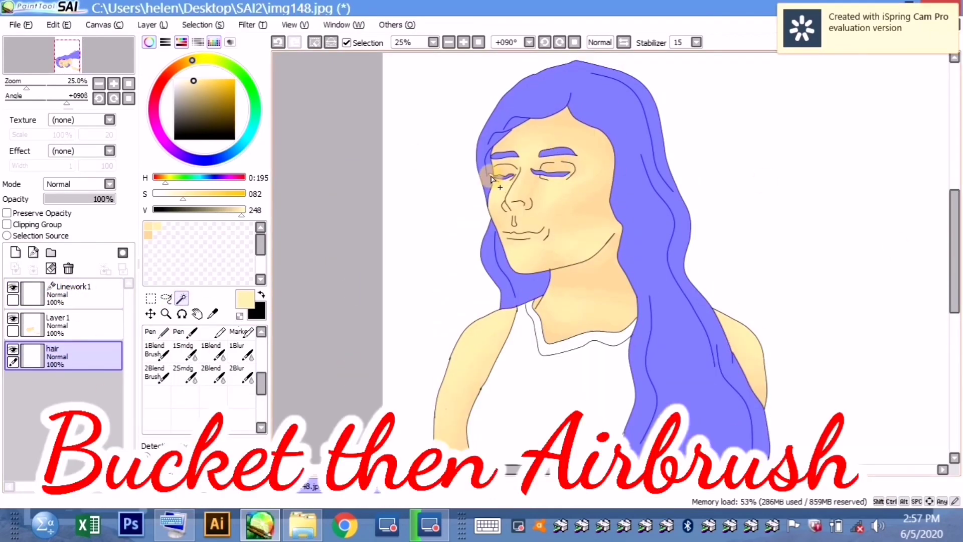
- Bucket-fill the selected hair, eyebrows and lash lines with near-black brown, and choose the Air Brush with a slightly lighter dark brown
left_click(158, 337)
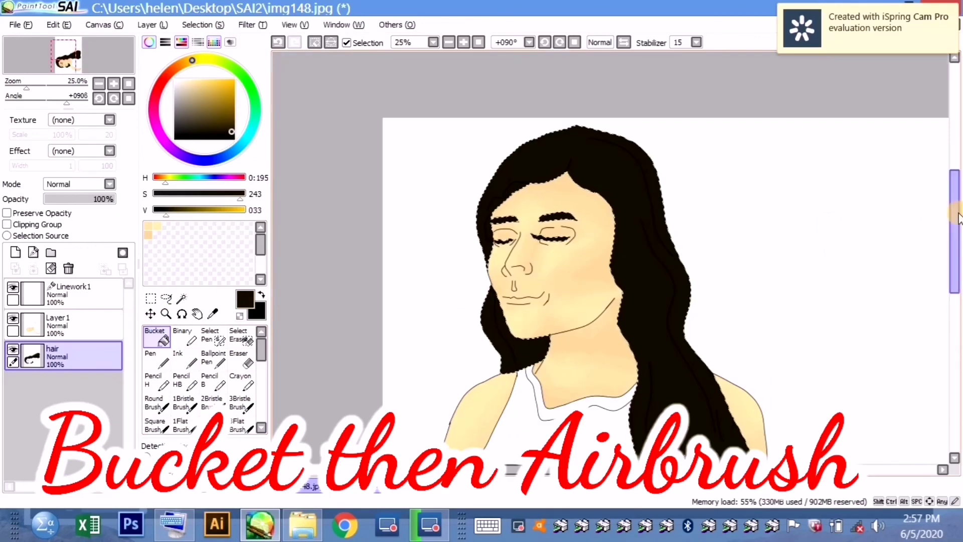
scroll(175, 376, "down", 3)
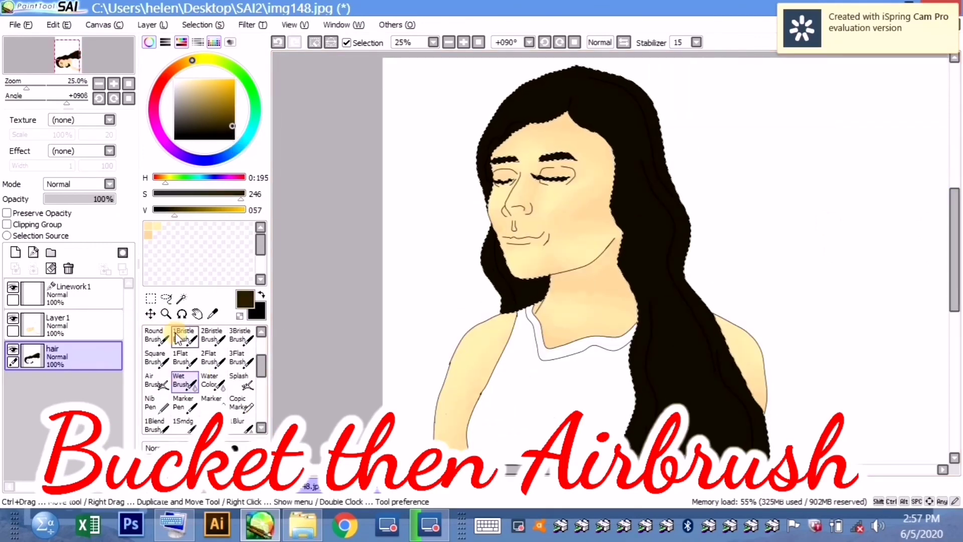
left_click(155, 381)
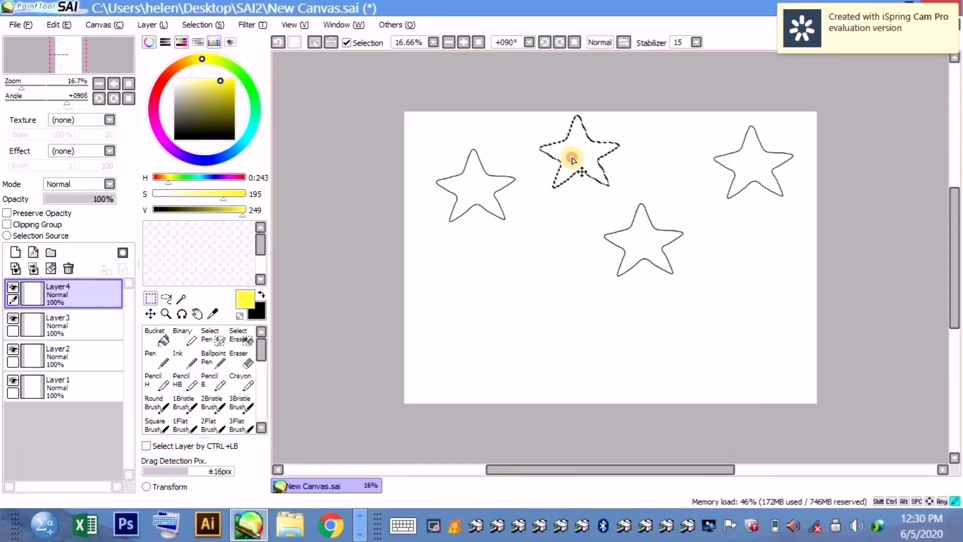
- In New Canvas.sai, paste another star below the upper-right star on its own layer and transform the copy
key("ctrl+v")
left_click_drag(573, 155, 763, 241)
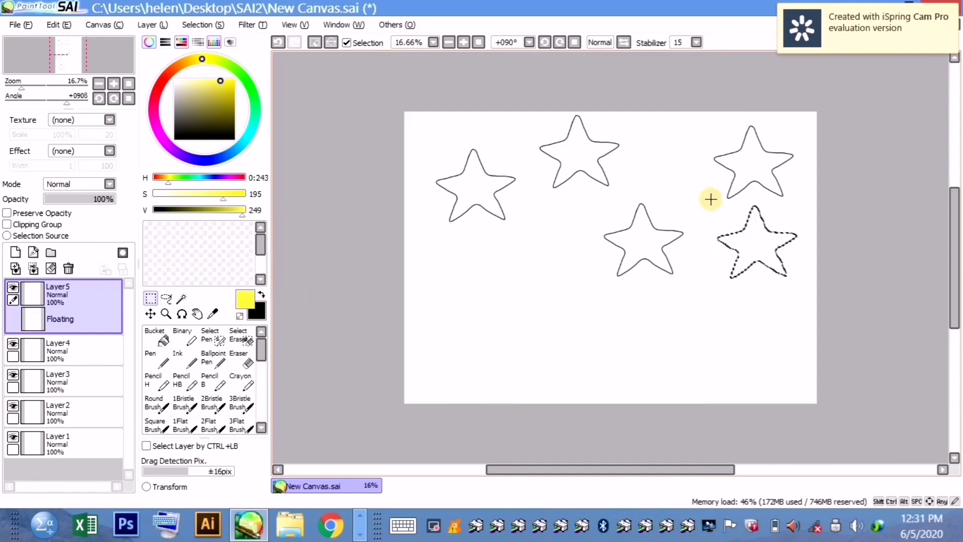
mouse_move(707, 200)
left_mouse_down()
mouse_move(807, 290)
mouse_move(772, 230)
mouse_move(787, 276)
mouse_move(704, 356)
mouse_move(757, 241)
mouse_move(792, 241)
left_mouse_up()
left_click(152, 24)
left_click(180, 235)
key("Return")
- Work through the lower layers, selecting the upper-middle, center and left stars in turn and transforming them
left_click(65, 350)
left_click_drag(532, 114, 577, 151)
key("Return")
left_click_drag(535, 113, 607, 137)
left_click(66, 355)
left_click_drag(596, 194, 663, 253)
key("ctrl+t")
key("Return")
left_click(65, 386)
left_click_drag(429, 142, 524, 232)
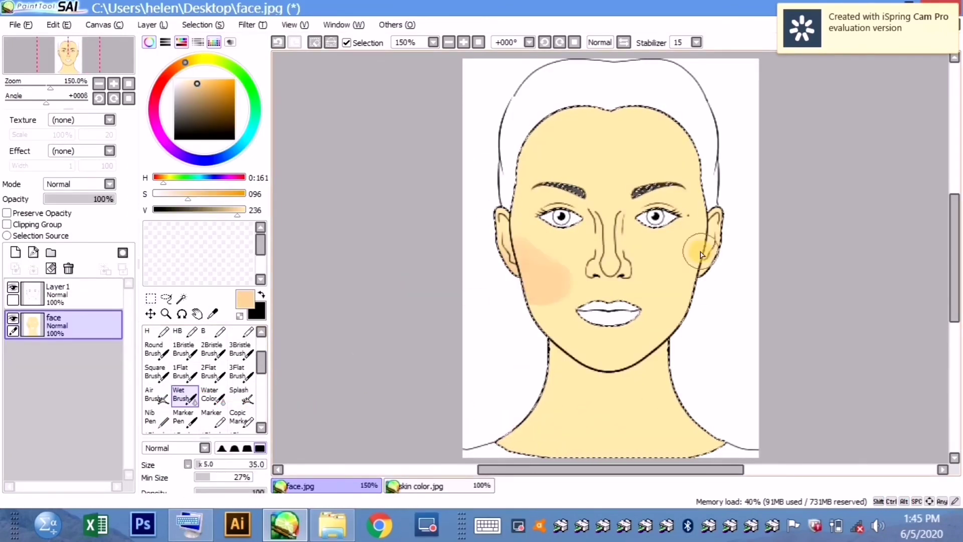
- In face.jpg, contour the neck with darker beige using the Wet Brush, and shade the sides of the nose at size 6
left_click_drag(556, 361, 662, 382)
left_click(197, 464)
left_click_drag(622, 216, 623, 259)
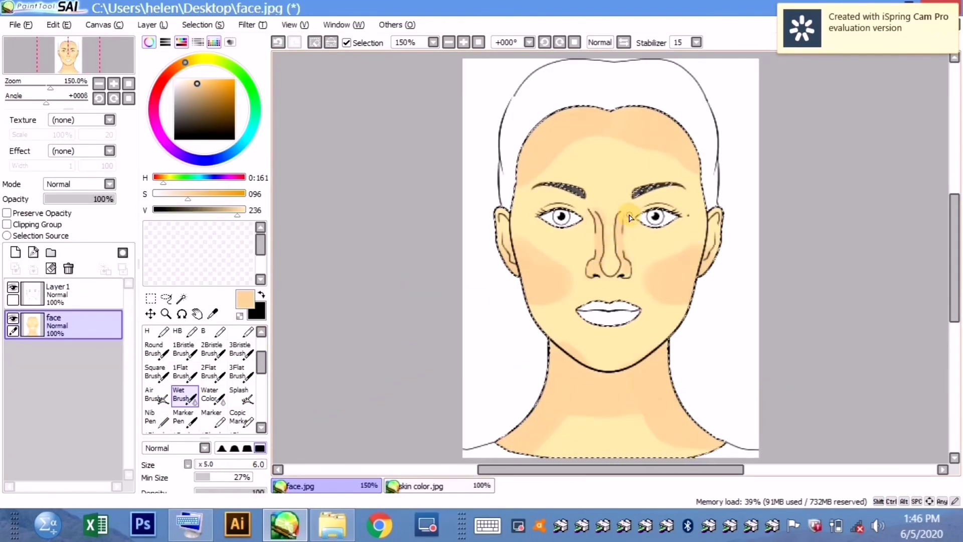
- Sample the pale yellow skin tone from skin color.jpg and paint highlights on the face with the Wet Brush at size 30
left_click(404, 487)
left_click(551, 253, "alt")
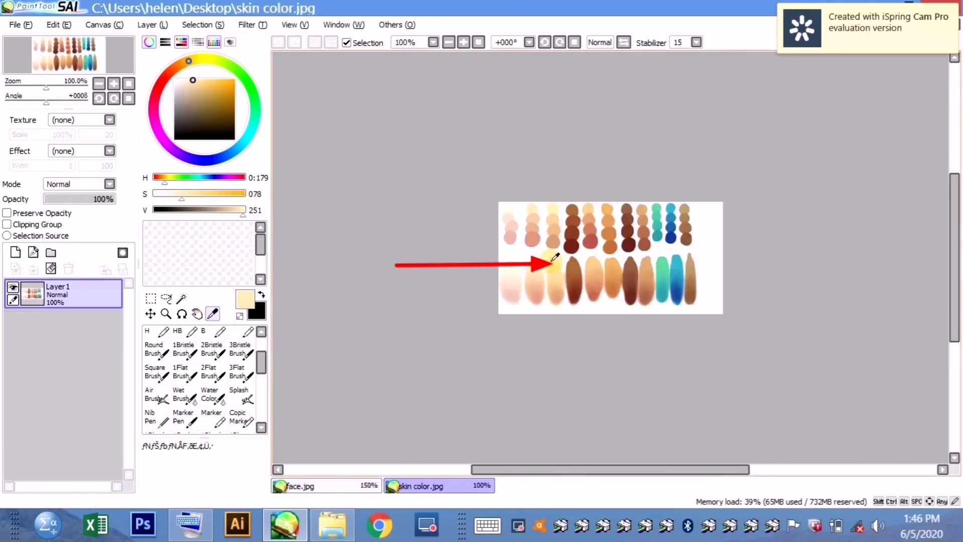
left_click(326, 485)
left_click(180, 397)
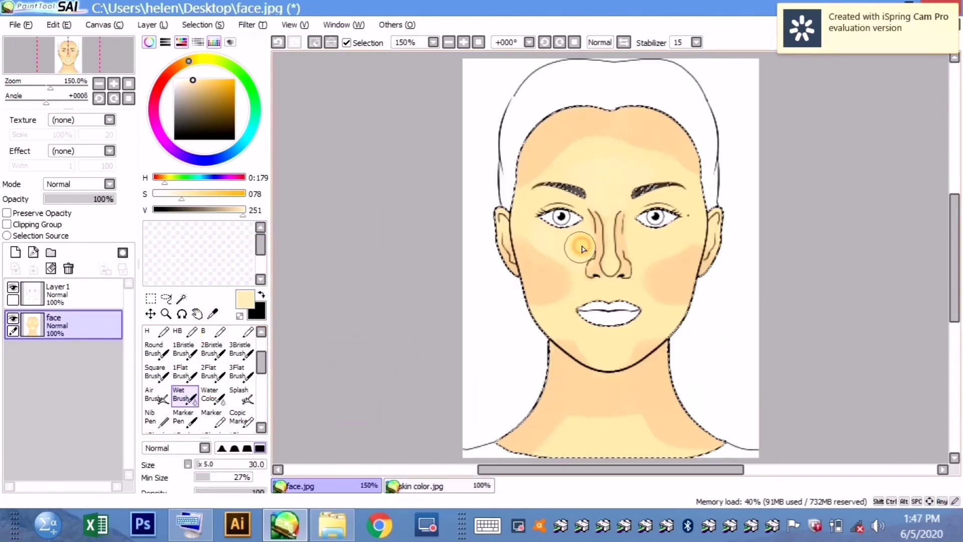
- Blend the contour and highlight colors on the face with the 2Blur brush at size 25
left_click_drag(259, 369, 260, 394)
left_click(241, 359)
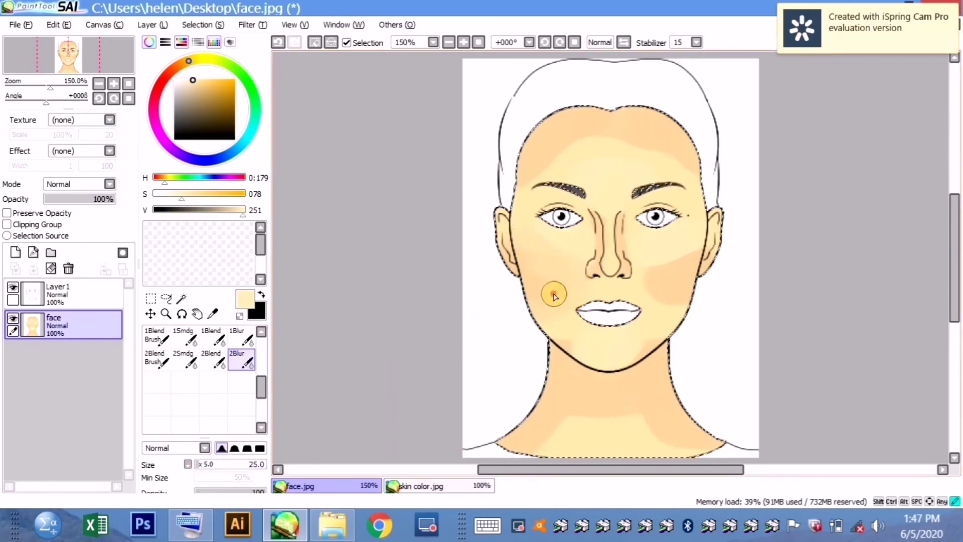
left_click(213, 315)
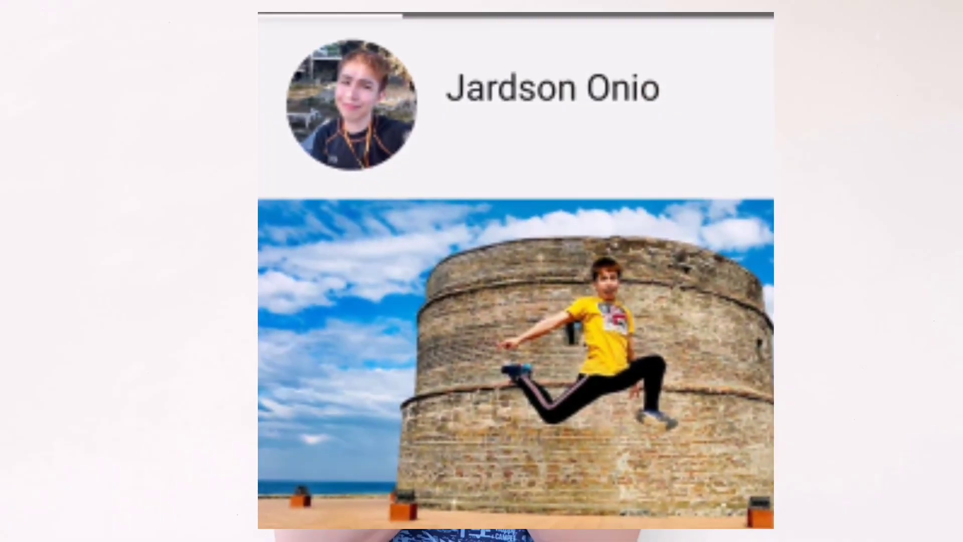